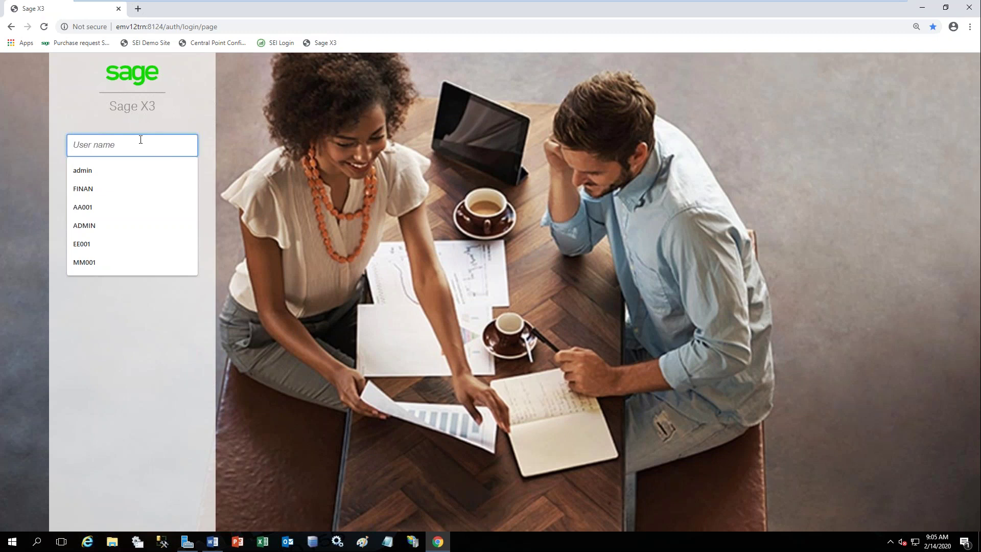
# Sign in to Sage X3 as user admin with the administrator password.
pyautogui.write('admin')
pyautogui.press('Tab')
pyautogui.write('a')
pyautogui.press('Return')
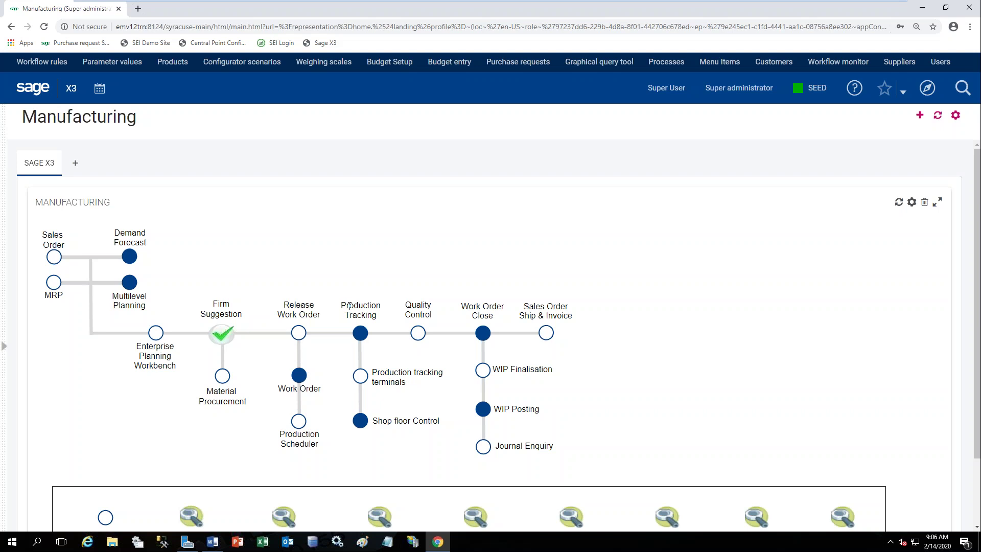
pyautogui.click(928, 94)
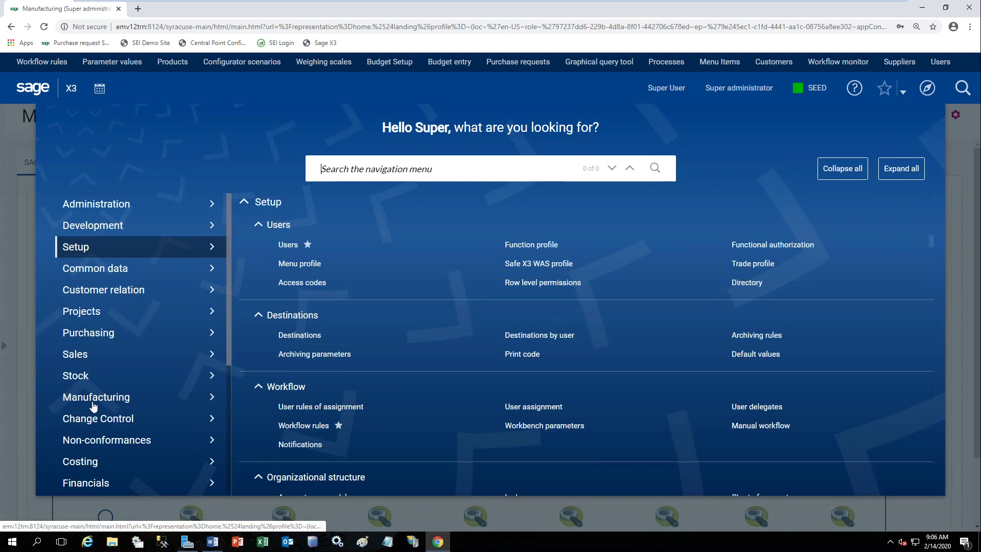
pyautogui.click(94, 399)
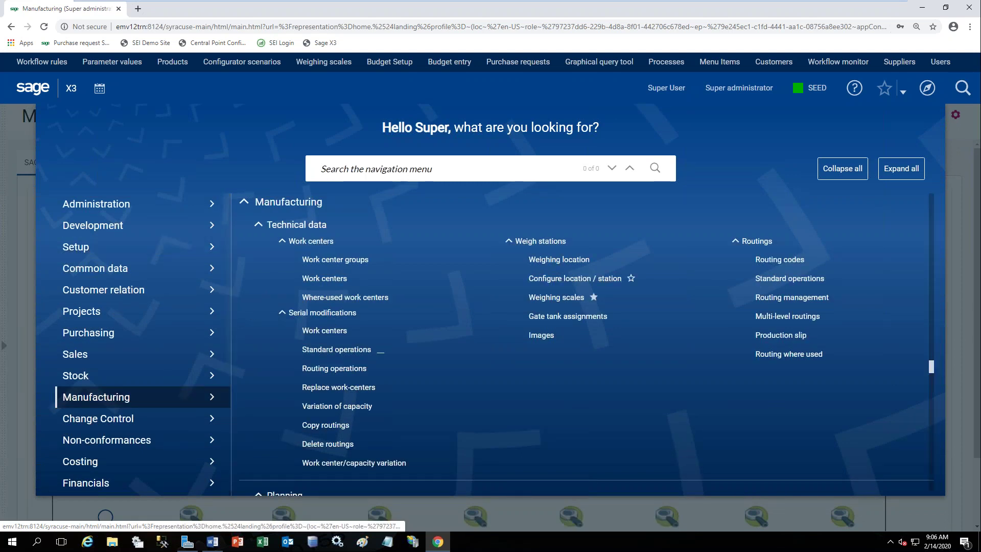
pyautogui.scroll(-4, 687, 360)
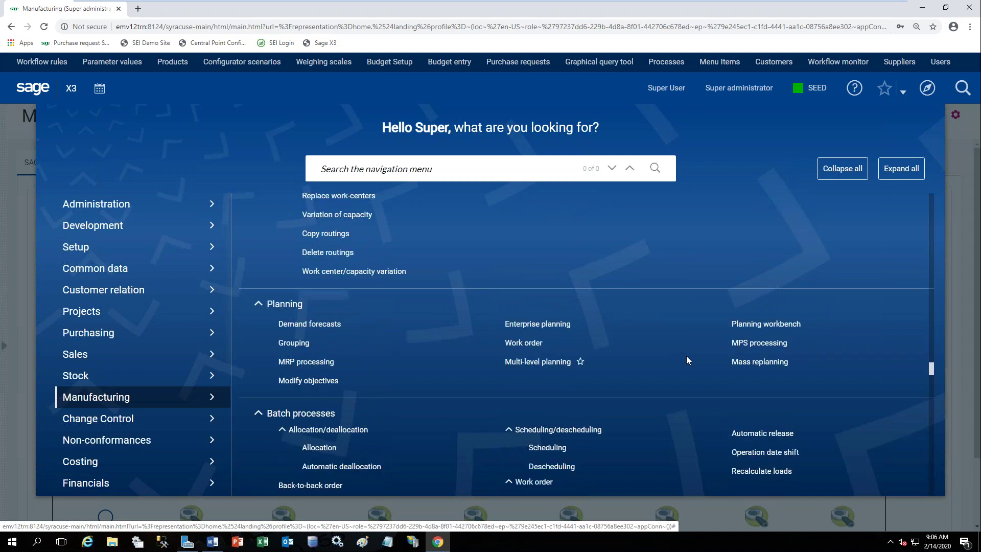
pyautogui.scroll(1, 687, 360)
pyautogui.scroll(2, 687, 357)
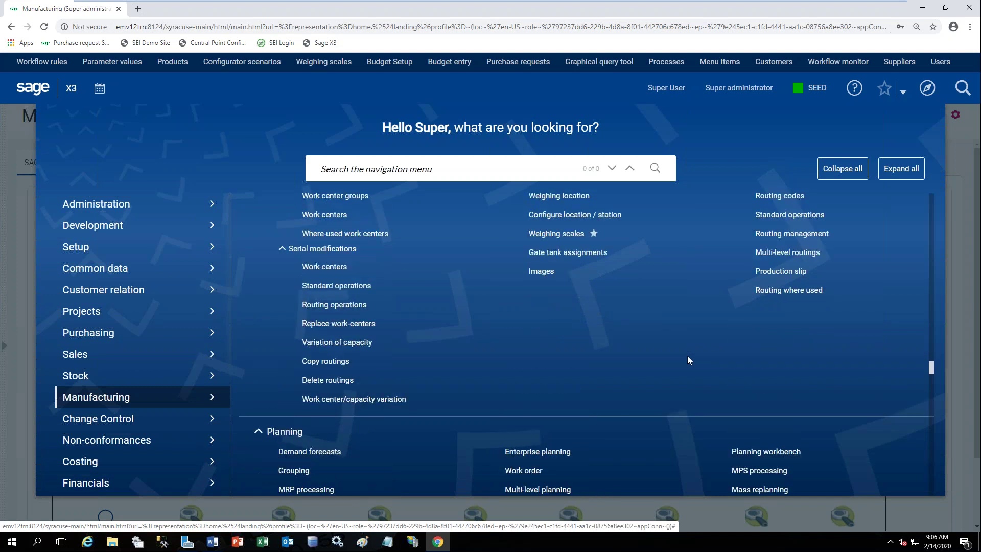
pyautogui.click(43, 93)
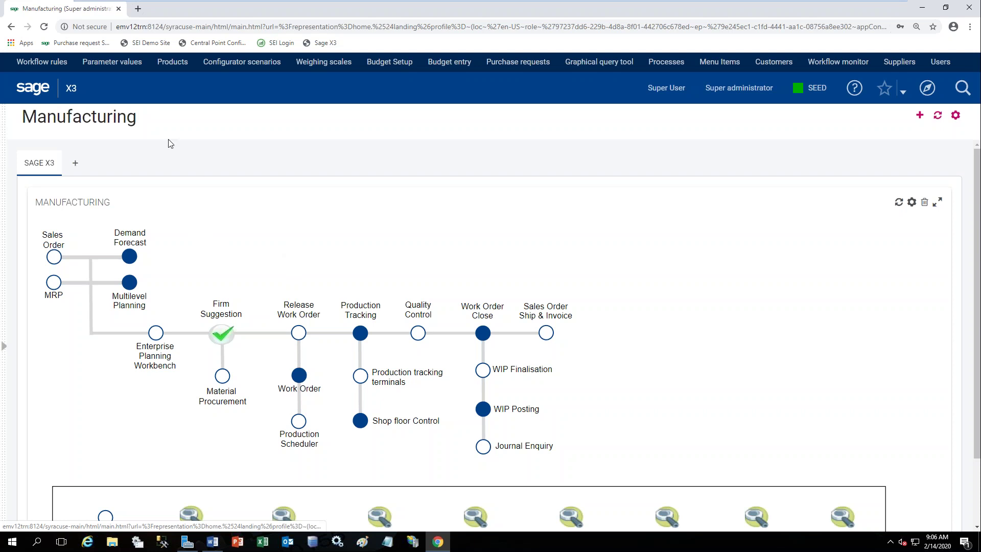
pyautogui.click(108, 67)
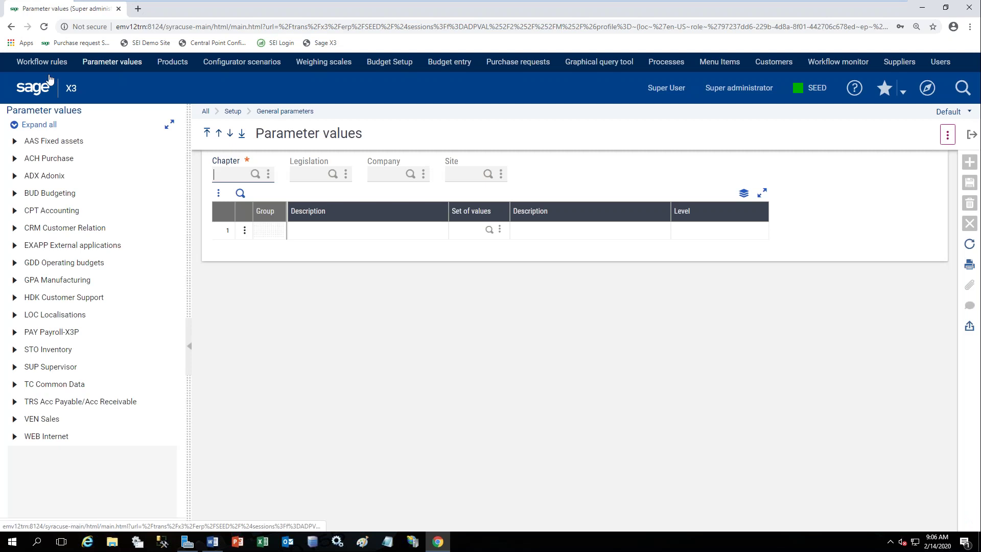
# Expand the GPA Manufacturing chapter through Folder and Legislation down to the Site level.
pyautogui.click(30, 283)
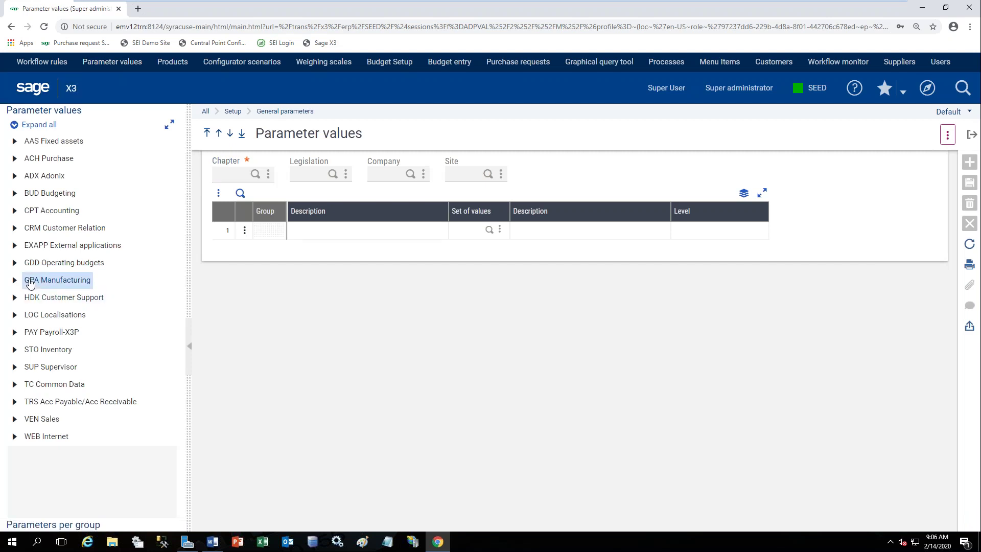
pyautogui.click(15, 281)
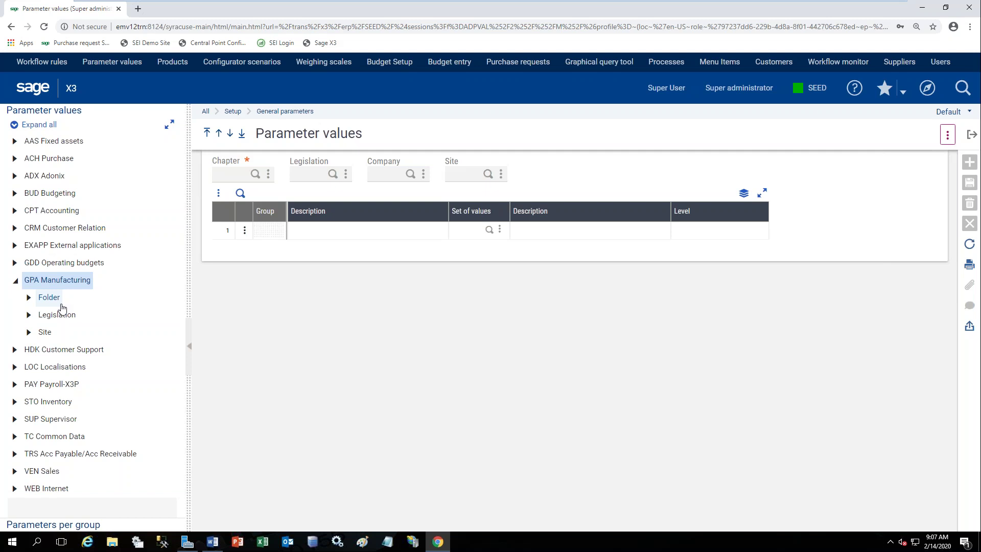
pyautogui.click(29, 297)
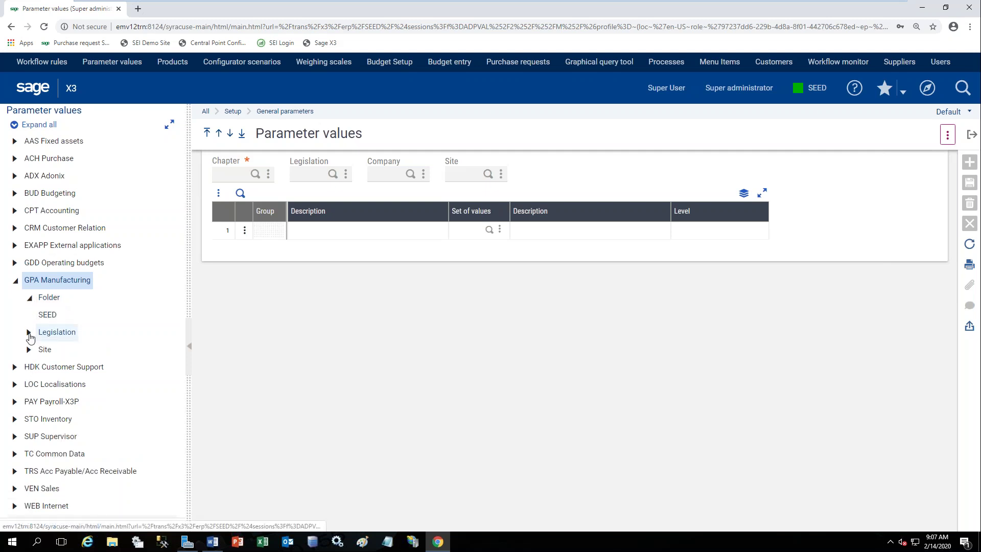
pyautogui.click(29, 333)
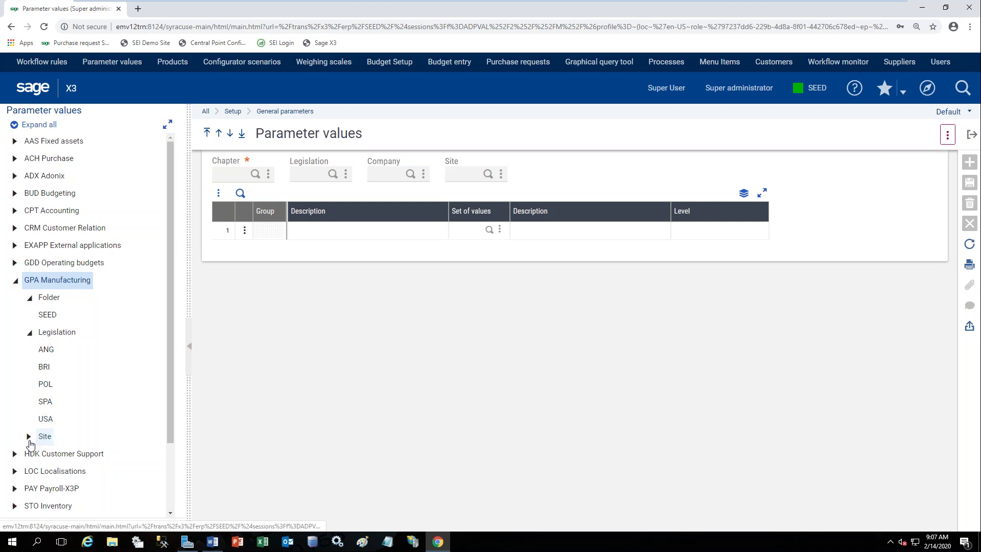
pyautogui.click(29, 438)
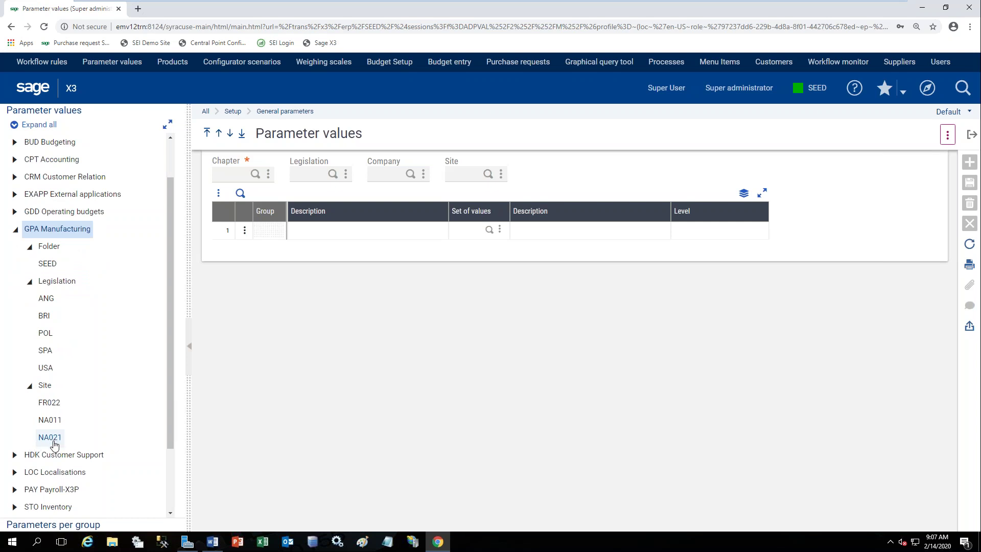
# Select site NA021 and show the Production tracking controls (CTL) parameters in detail.
pyautogui.click(51, 438)
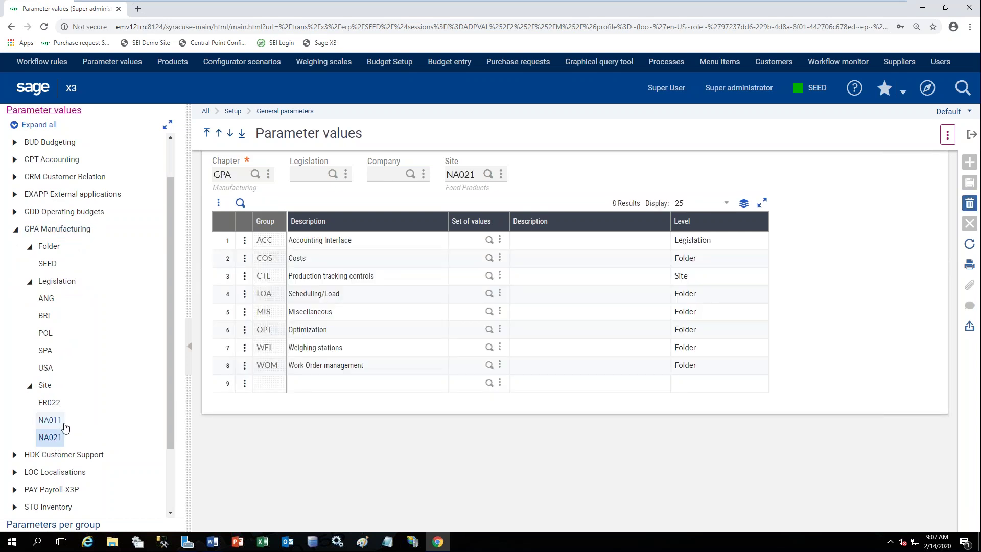
pyautogui.click(51, 420)
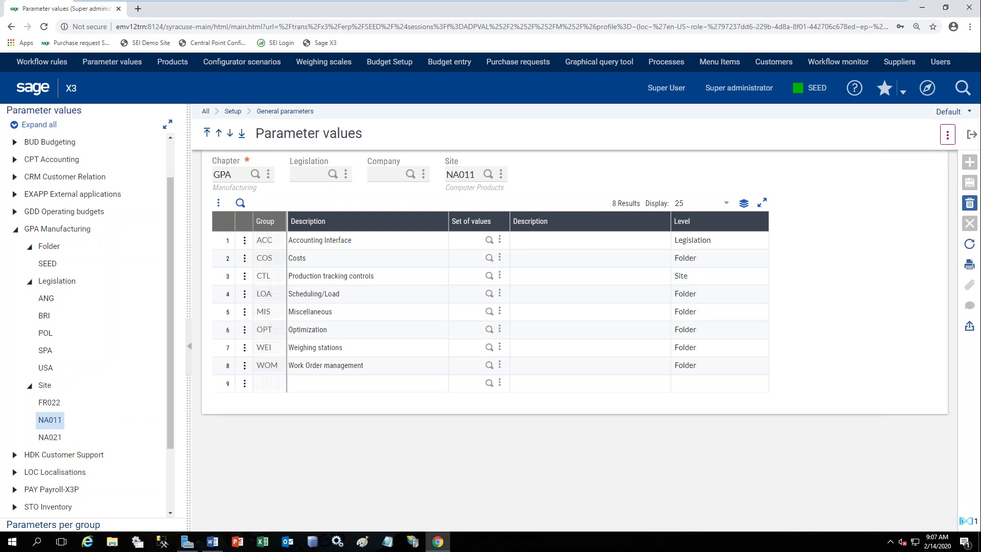
pyautogui.click(58, 441)
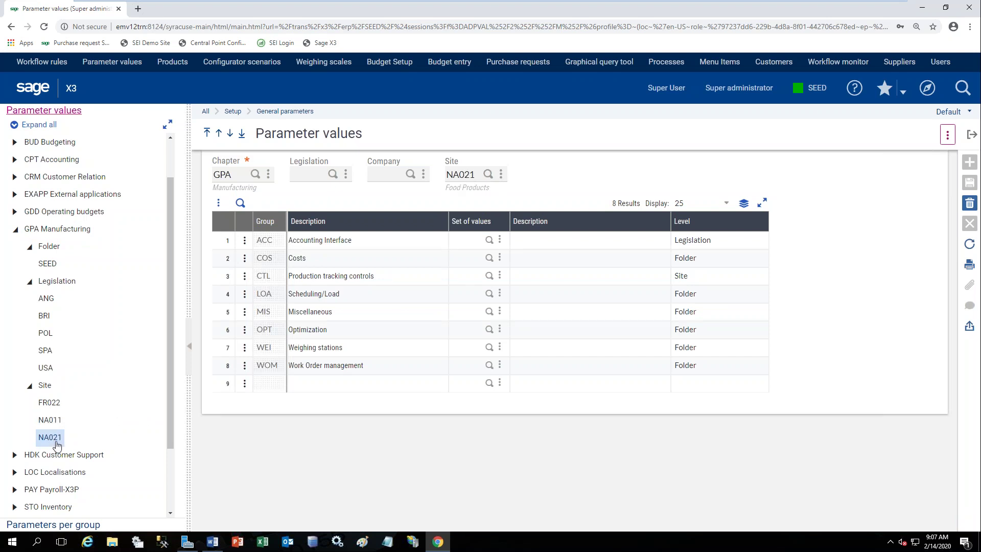
pyautogui.click(244, 276)
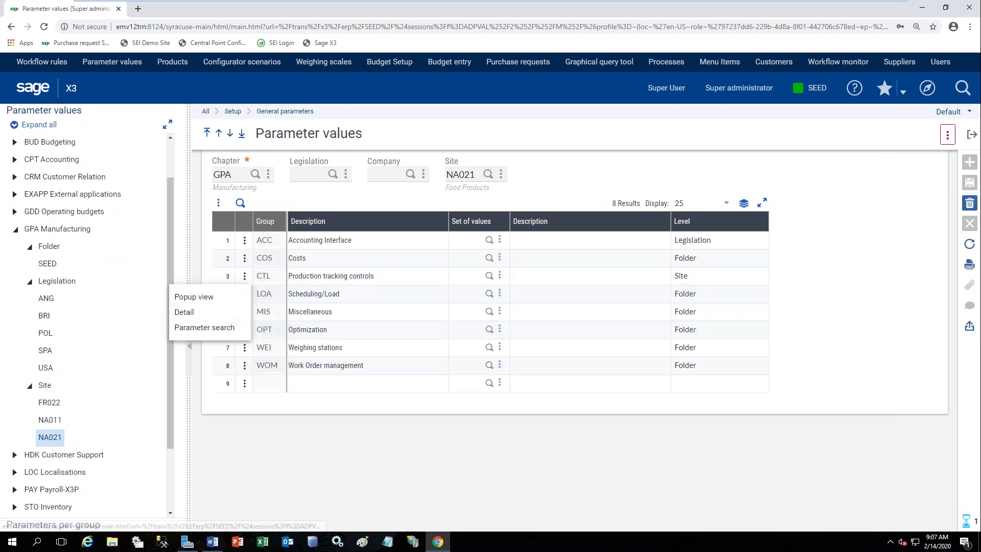
pyautogui.click(194, 296)
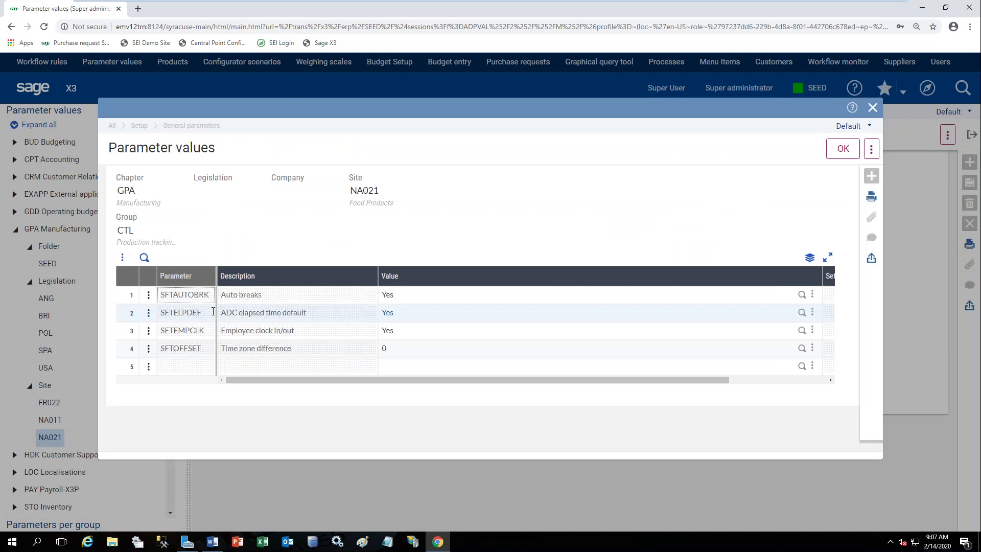
# Confirm Employee clock in/out (SFTEMPCLK) is Yes, then close the parameter details window.
pyautogui.click(132, 334)
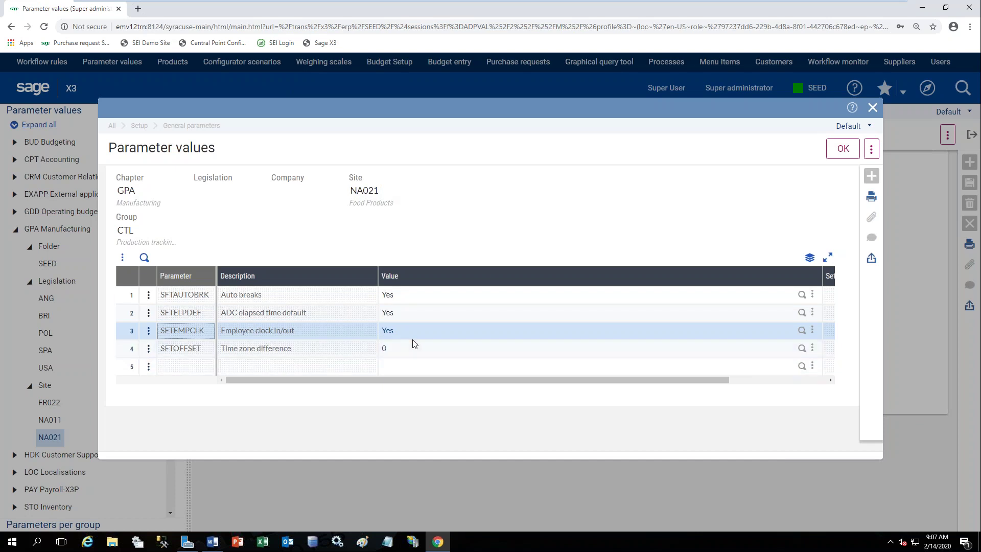
pyautogui.click(873, 108)
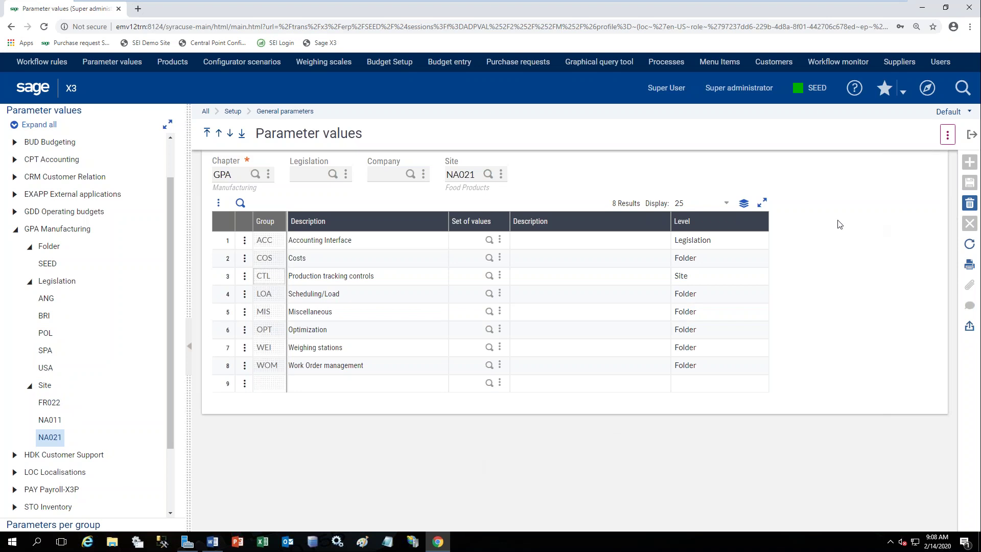
# Collapse the GPA Manufacturing chapter and close the Parameter values page.
pyautogui.click(21, 230)
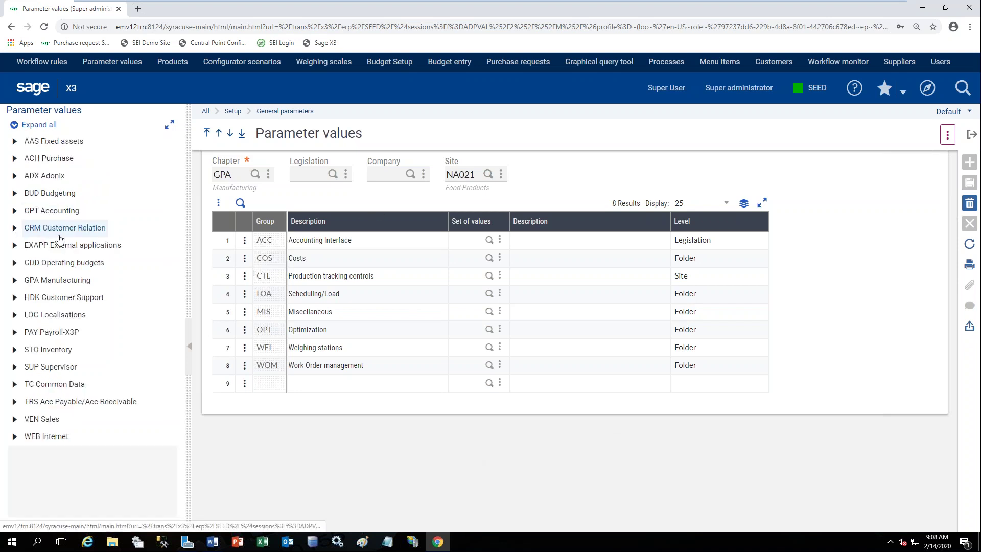
pyautogui.click(55, 281)
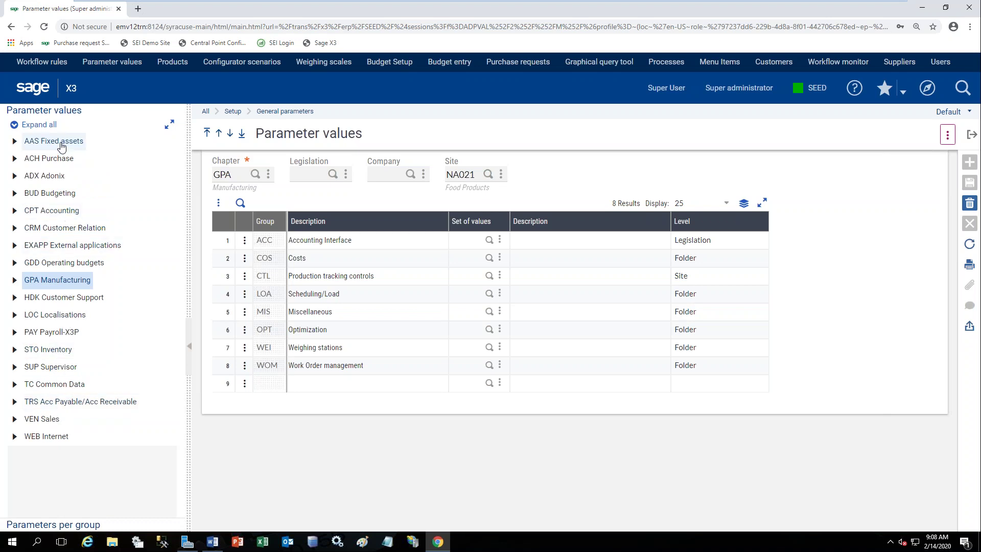
pyautogui.click(973, 136)
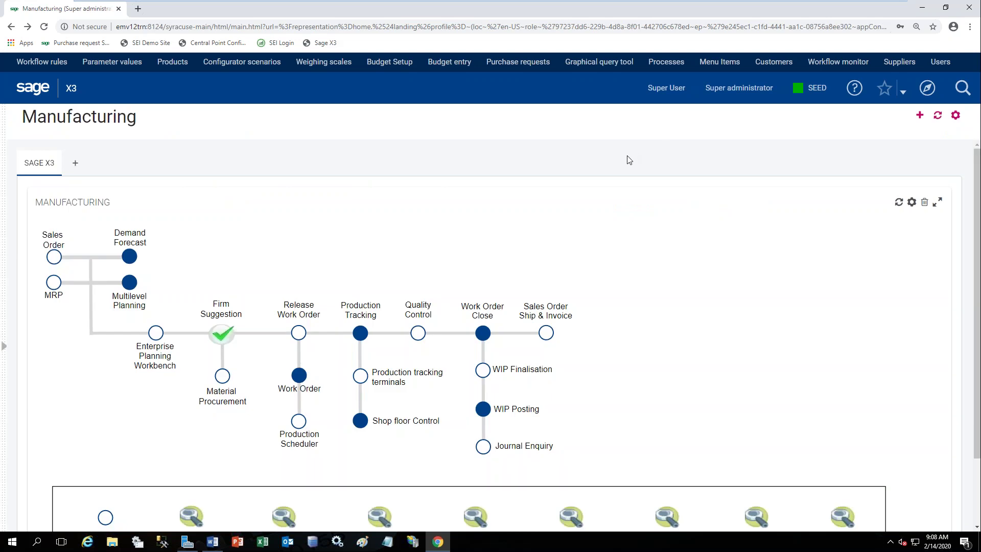
# Show the Common data functions and scroll to the Manufacturing tables such as Employees.
pyautogui.click(929, 97)
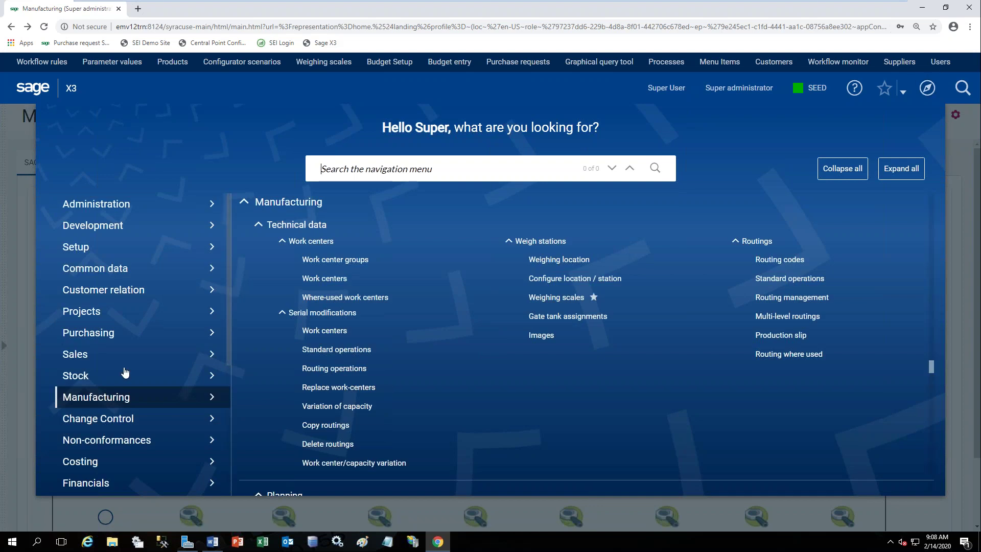
pyautogui.click(93, 273)
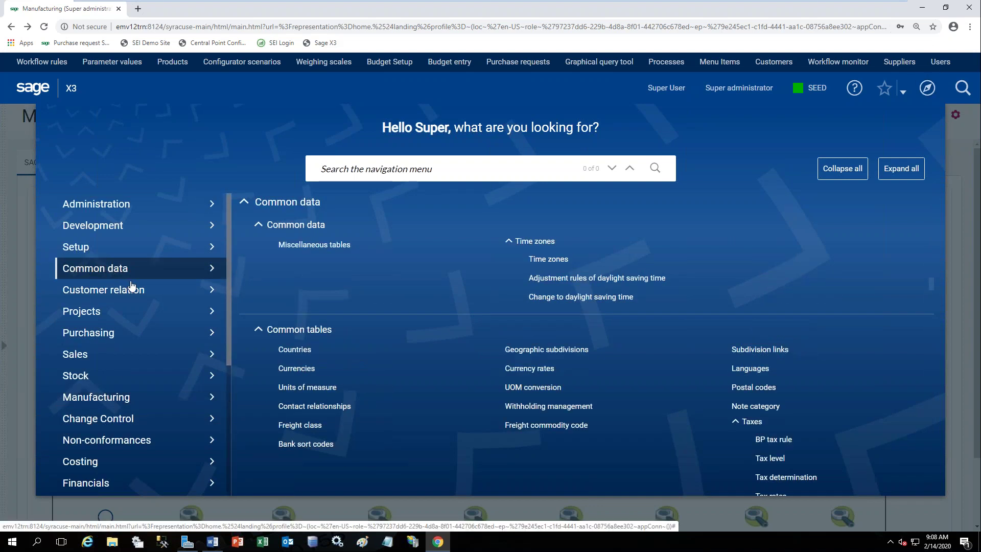
pyautogui.scroll(-3, 393, 316)
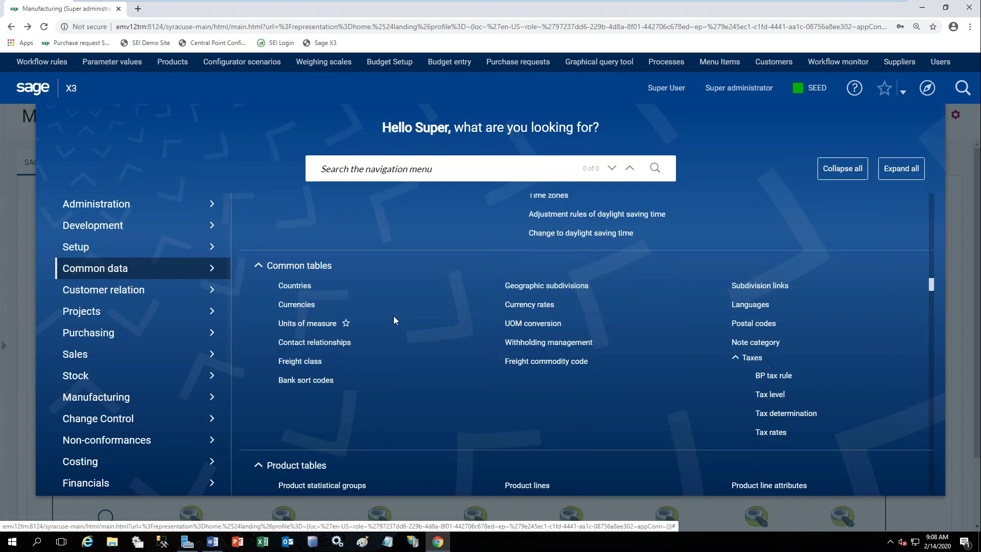
pyautogui.scroll(-3, 395, 321)
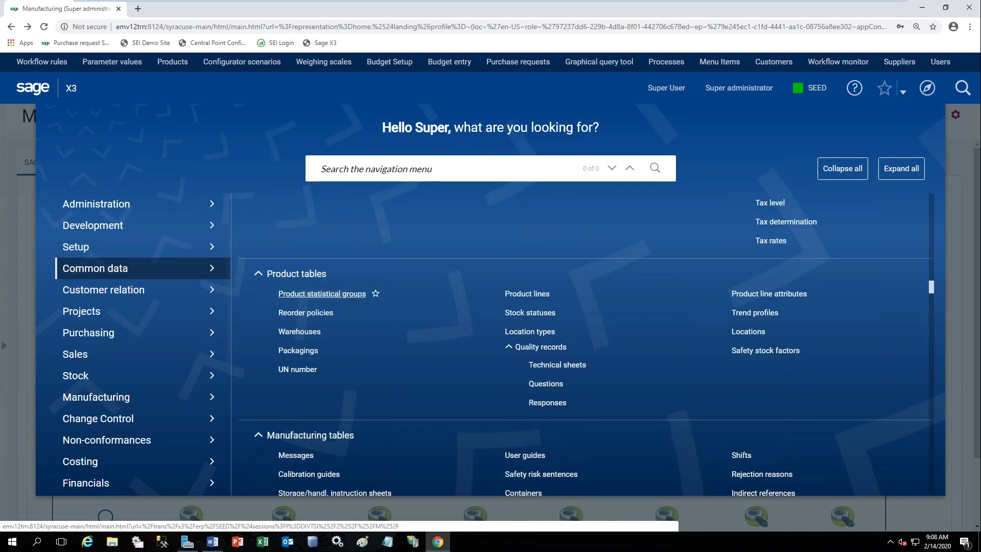
pyautogui.scroll(-2, 349, 418)
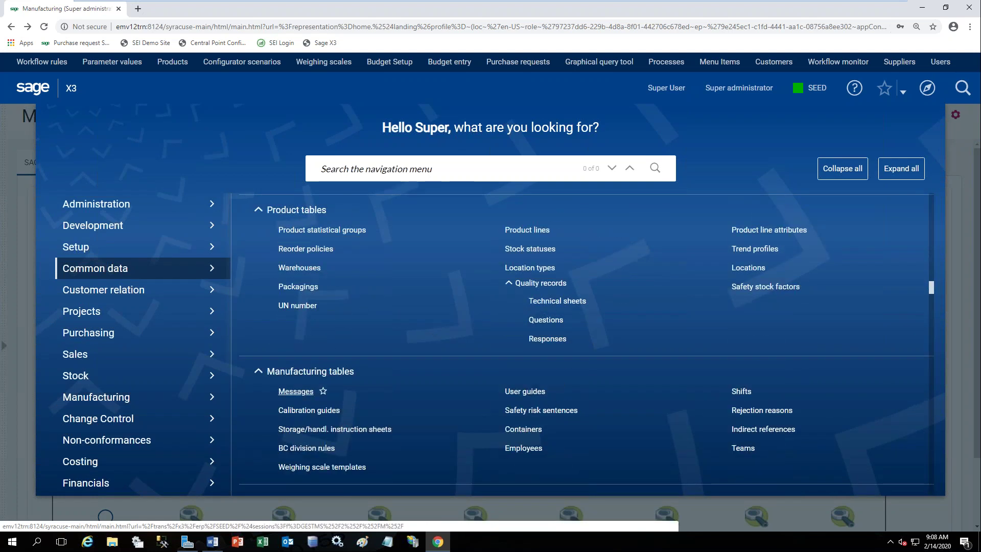
# Review employee 500's record (labor rate 450.00, work center LAB001), then reopen the navigation menu.
pyautogui.click(526, 453)
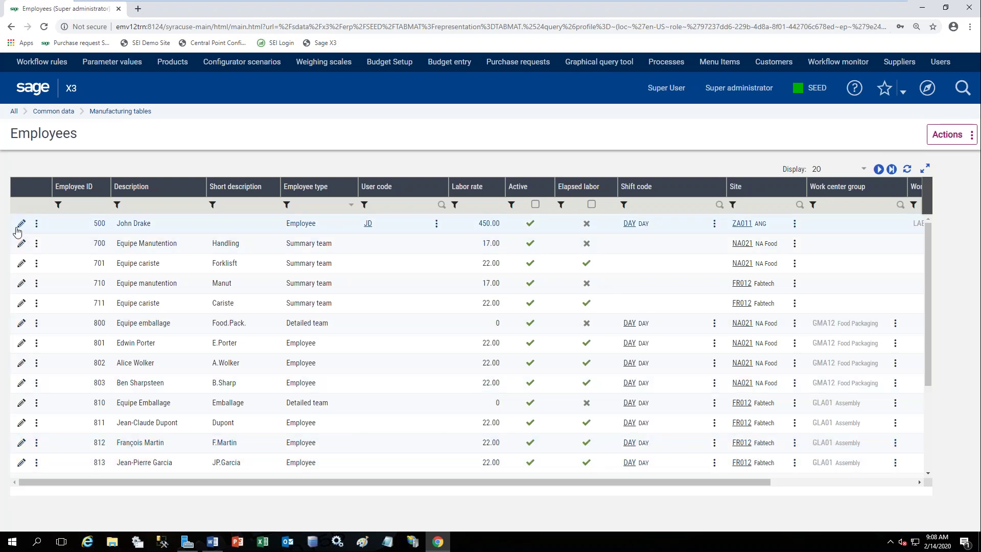
pyautogui.click(18, 228)
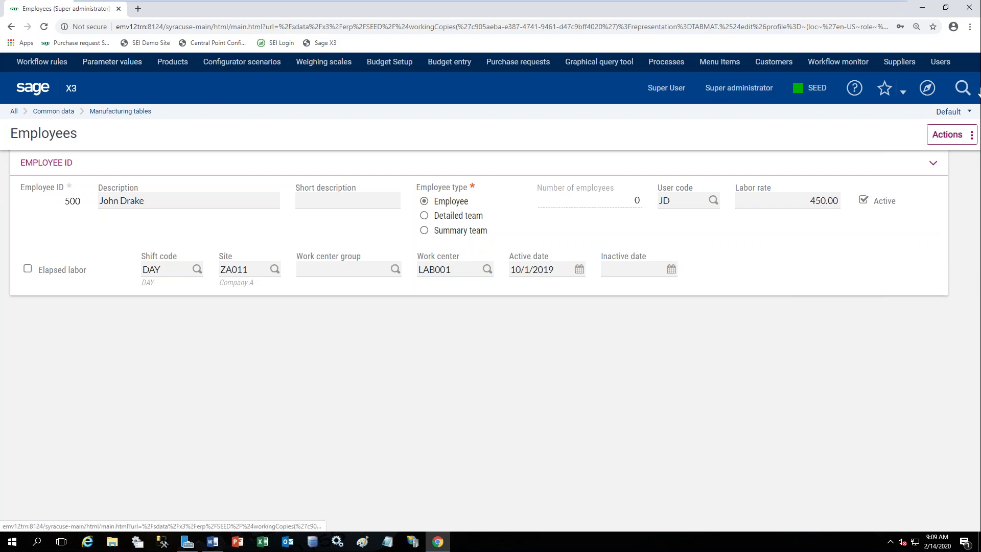
pyautogui.click(934, 91)
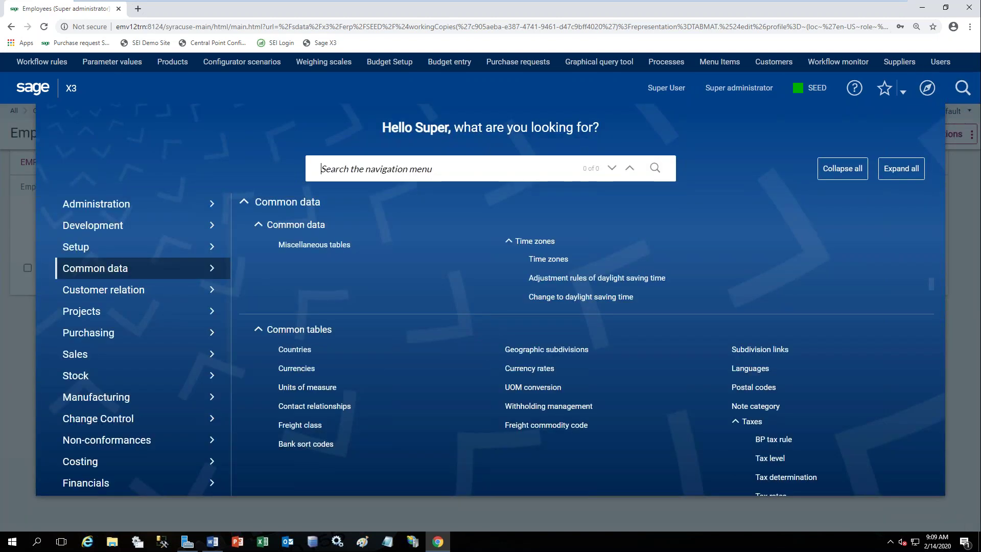
# Open product FIN001 in a widened form and jump to its FINIS product category.
pyautogui.click(173, 62)
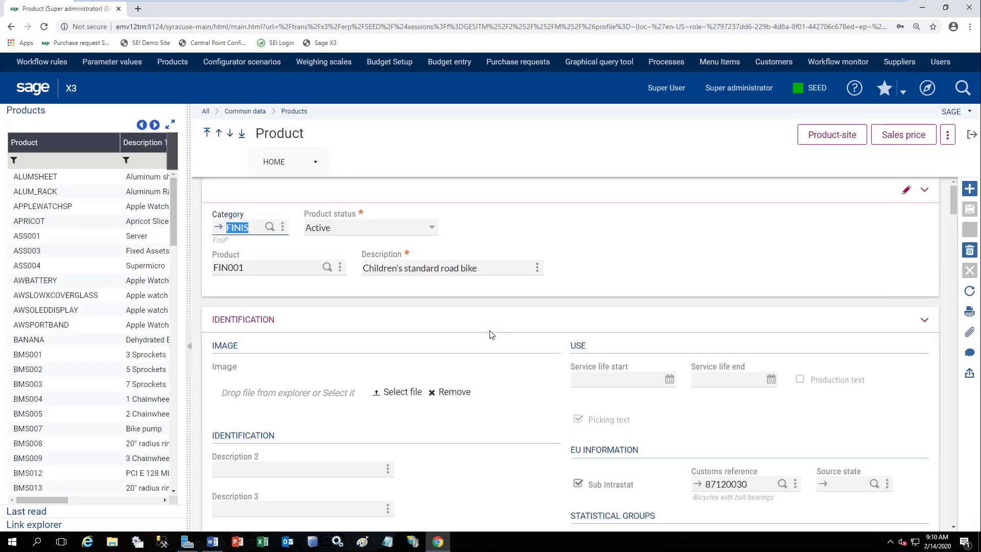
pyautogui.click(188, 356)
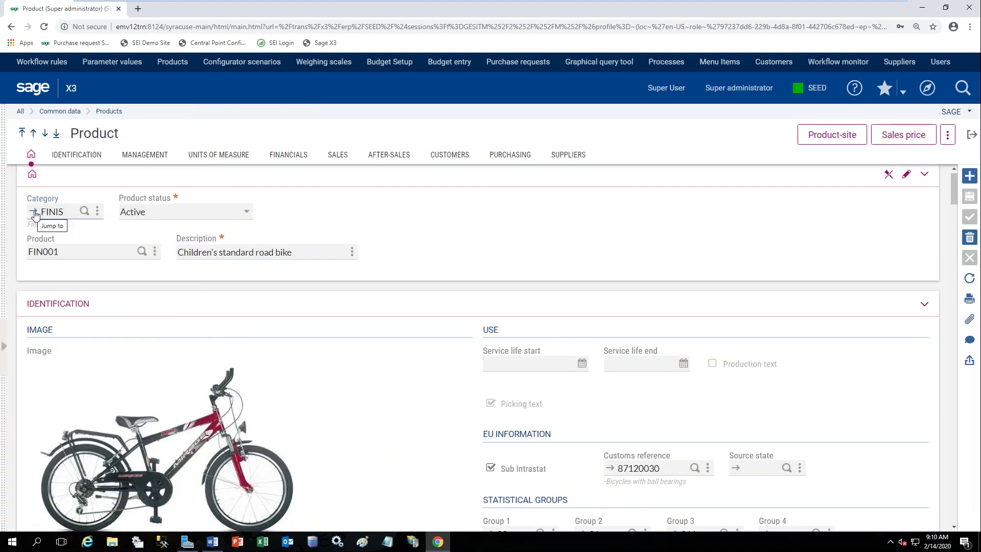
pyautogui.click(34, 215)
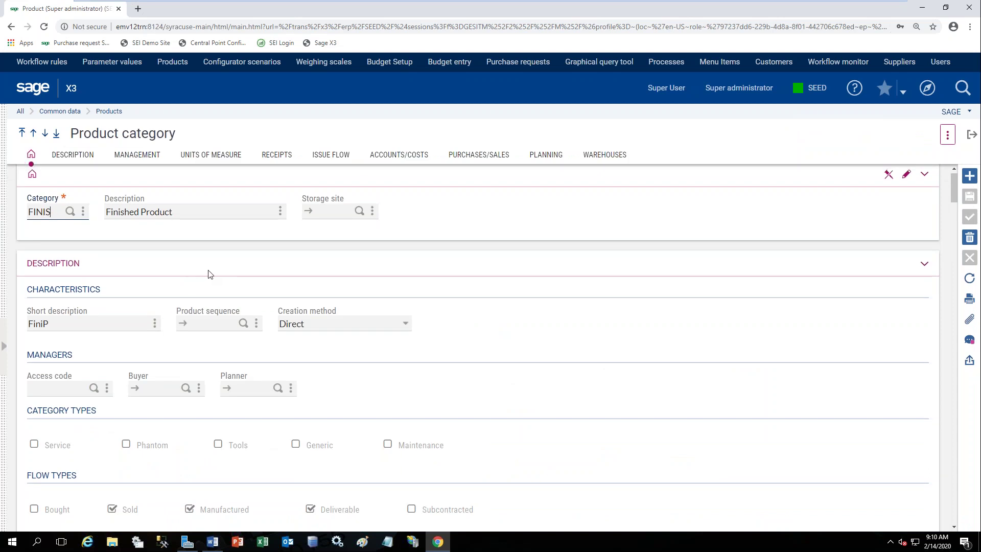
# In FINIS's Management settings, try Mandatory lot, review traceability choices, then restore lot management to Not managed.
pyautogui.scroll(-2, 208, 276)
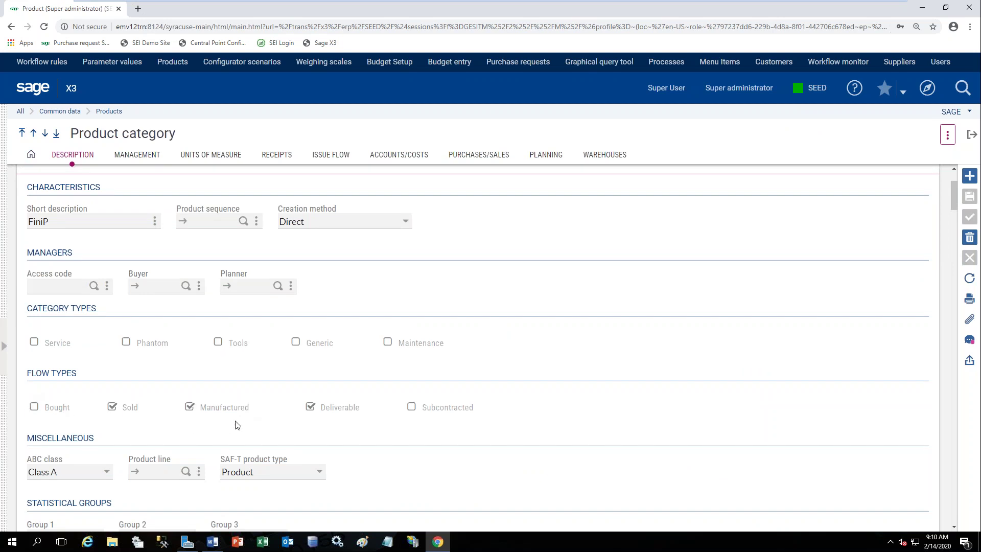
pyautogui.scroll(-2, 237, 421)
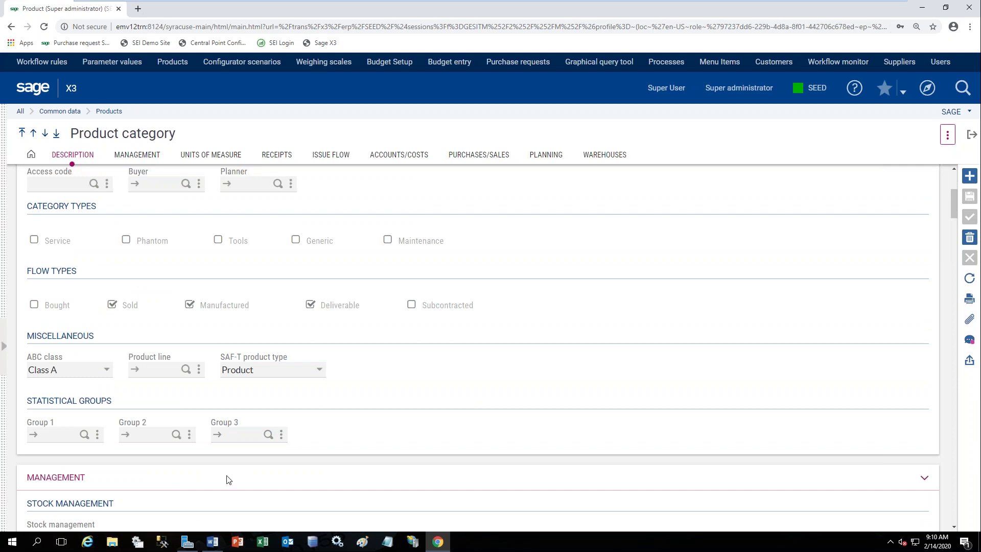
pyautogui.scroll(-2, 322, 425)
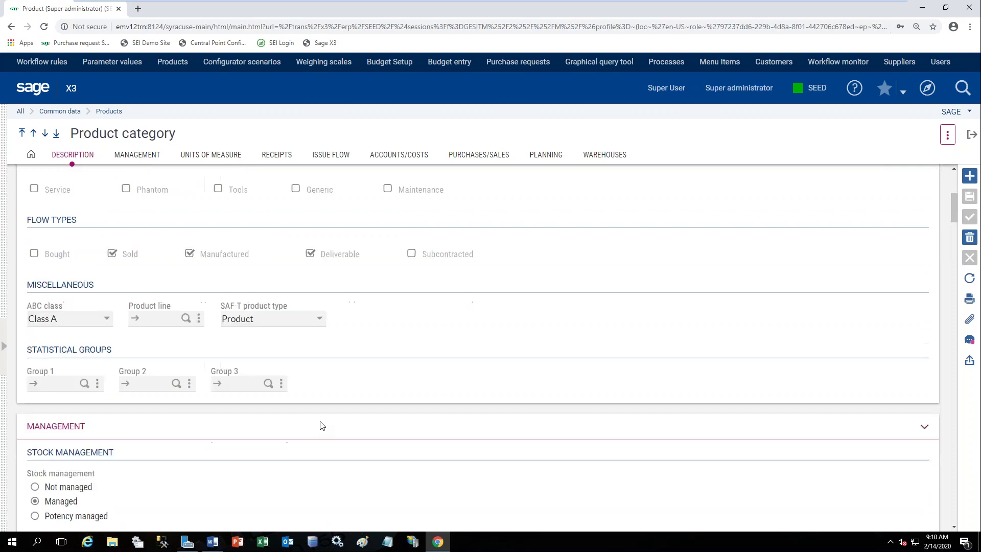
pyautogui.scroll(-1, 327, 424)
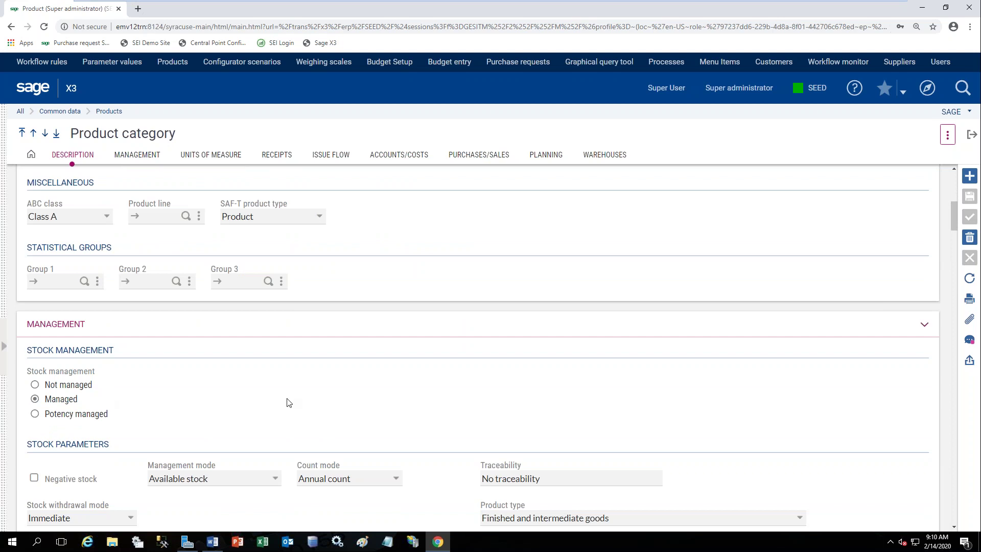
pyautogui.scroll(-3, 289, 404)
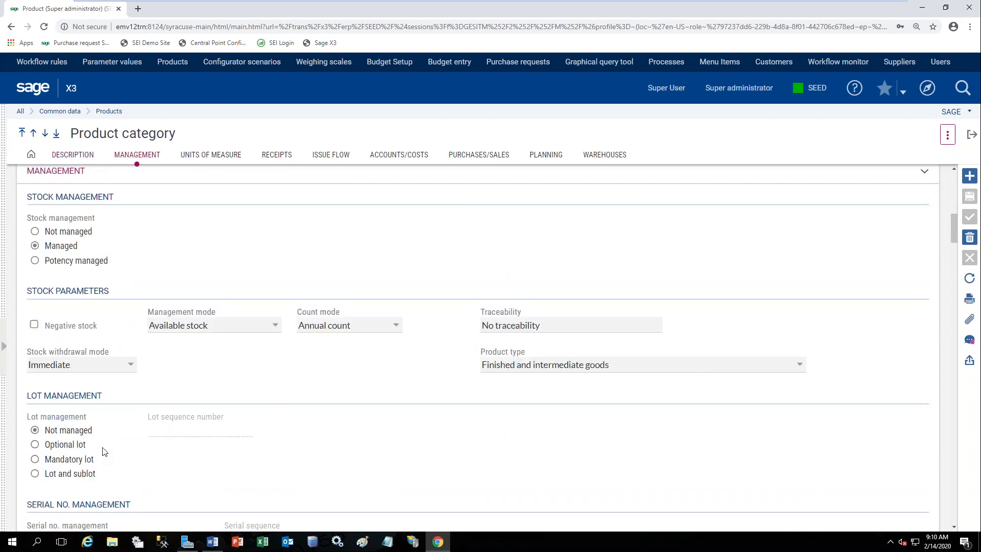
pyautogui.scroll(-3, 121, 450)
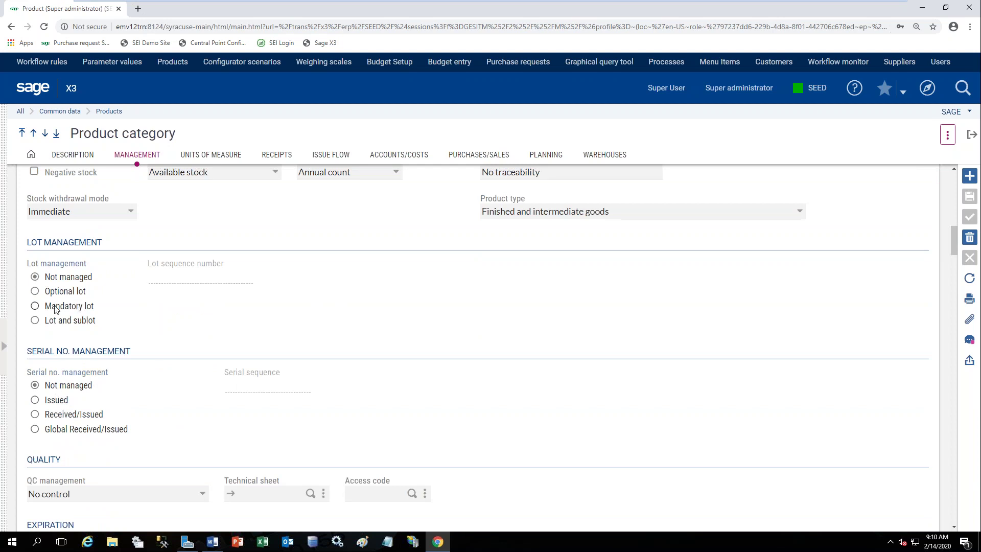
pyautogui.click(55, 308)
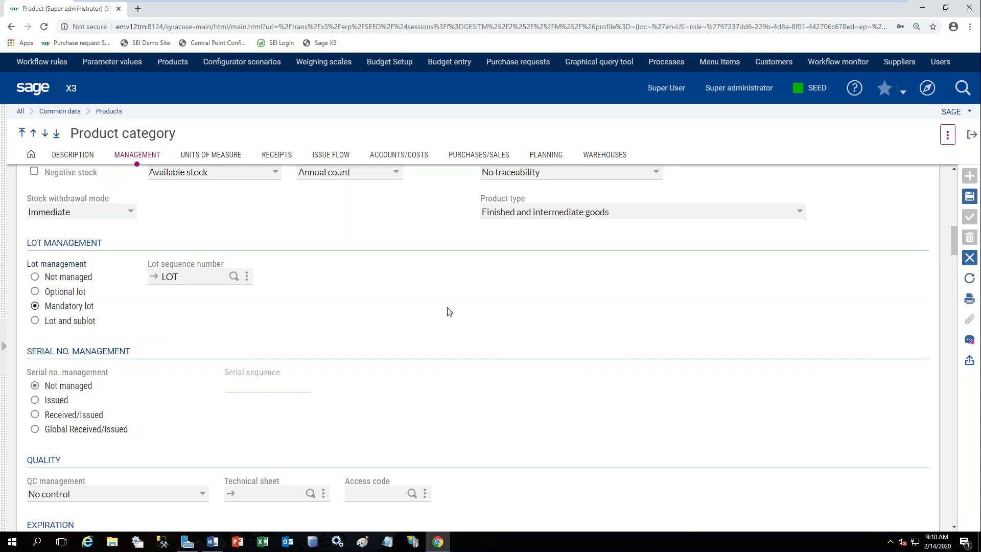
pyautogui.scroll(1, 455, 307)
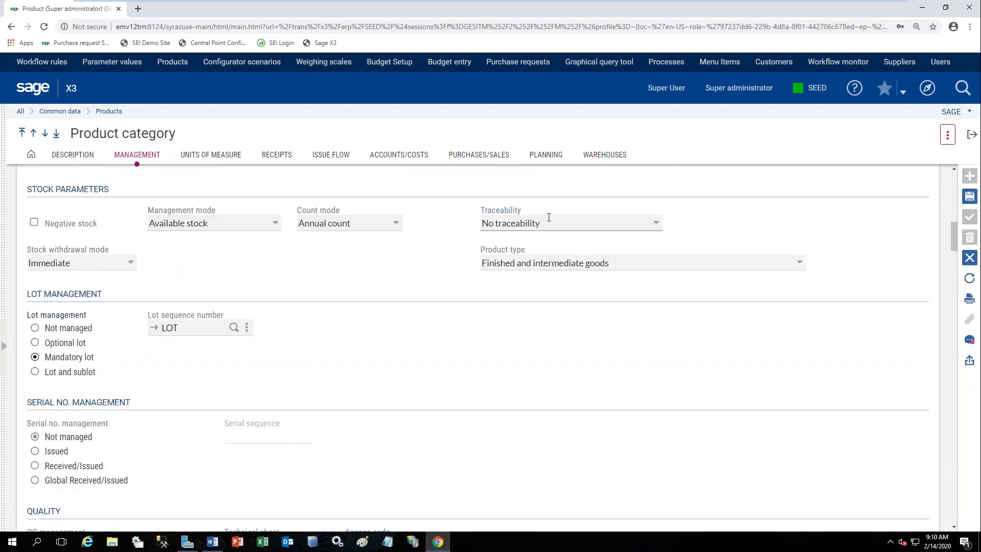
pyautogui.click(658, 225)
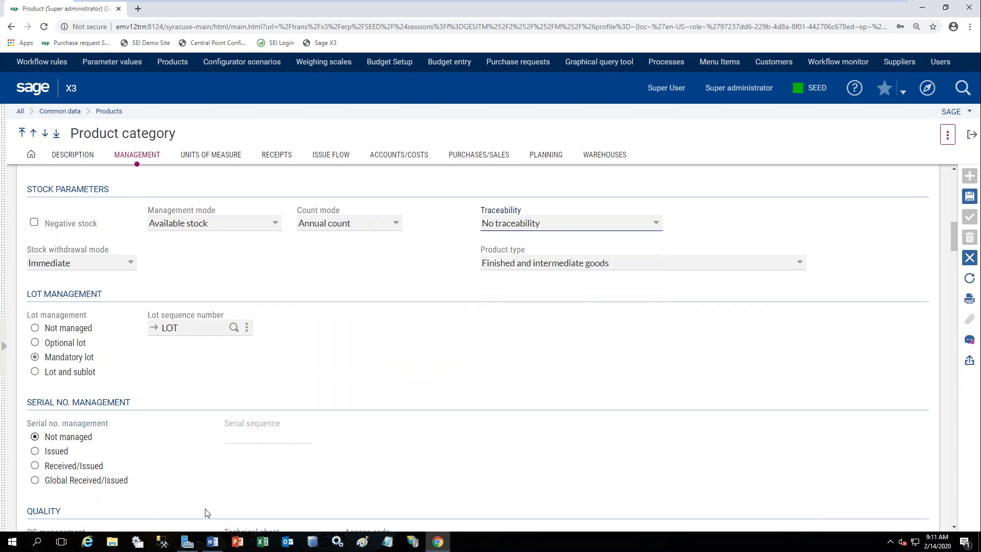
pyautogui.click(73, 328)
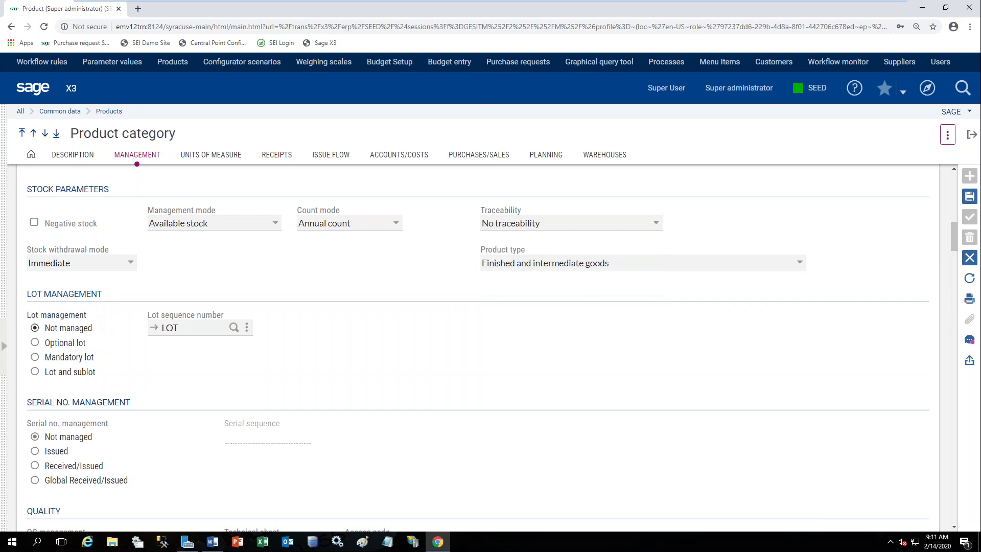
pyautogui.scroll(-4, 550, 394)
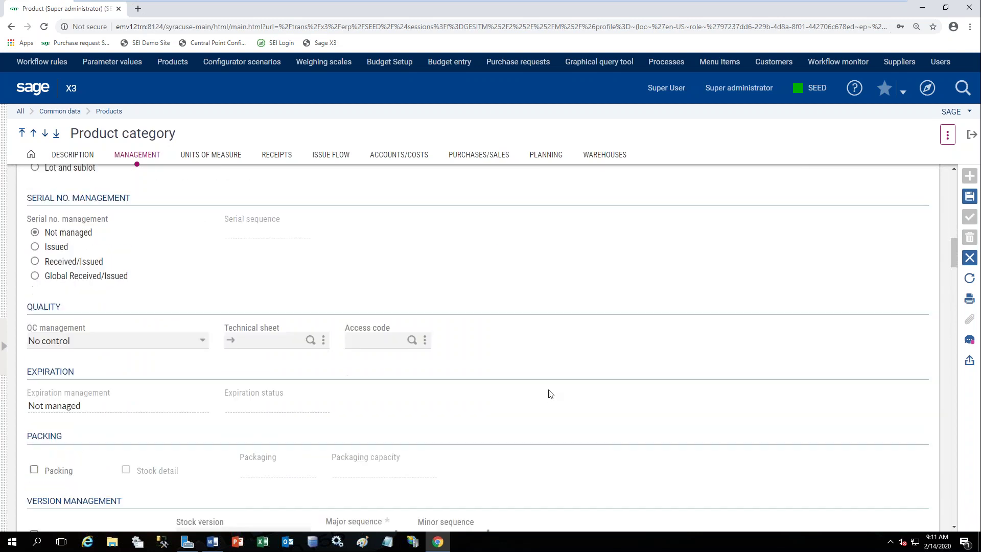
pyautogui.scroll(-1, 460, 377)
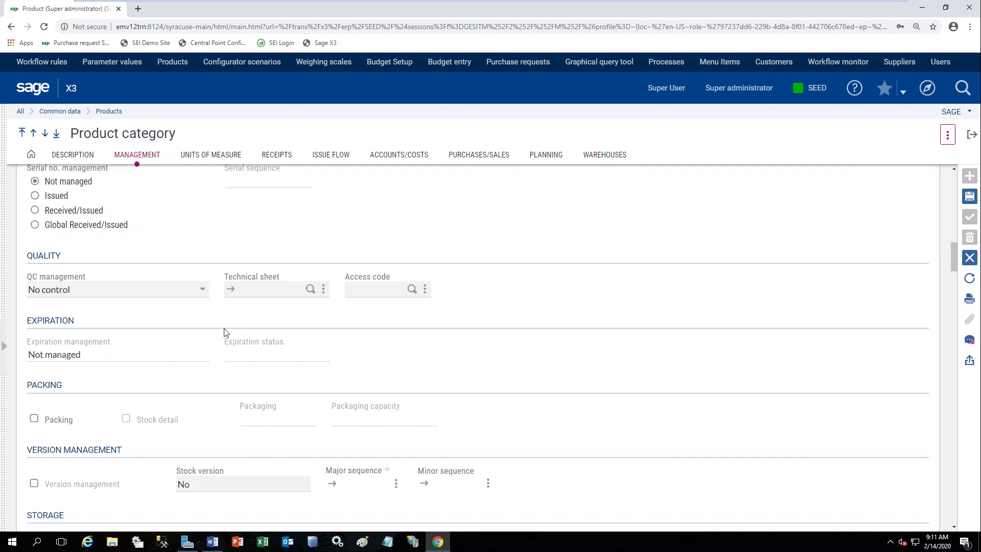
pyautogui.scroll(-3, 226, 333)
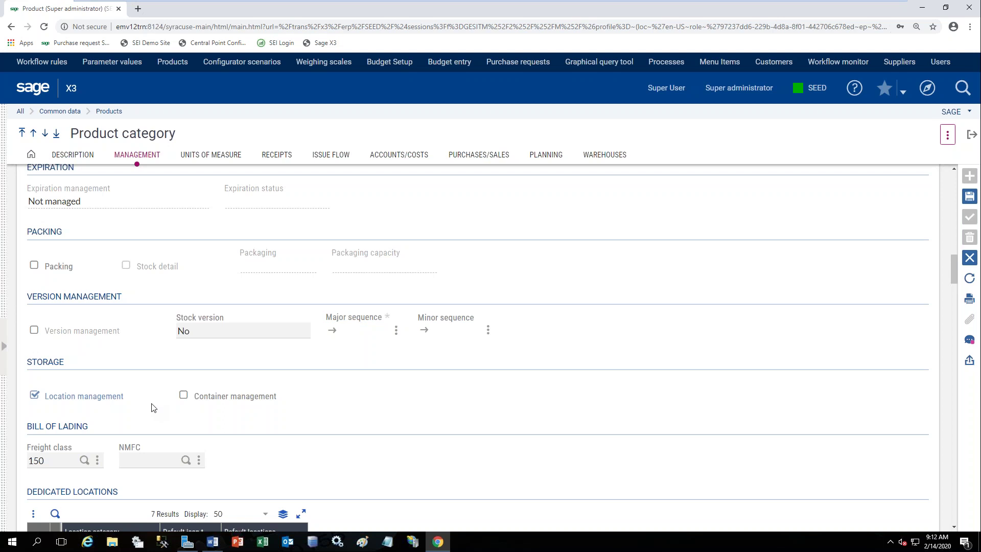
pyautogui.scroll(-6, 153, 407)
pyautogui.scroll(-3, 153, 411)
pyautogui.scroll(-1, 160, 408)
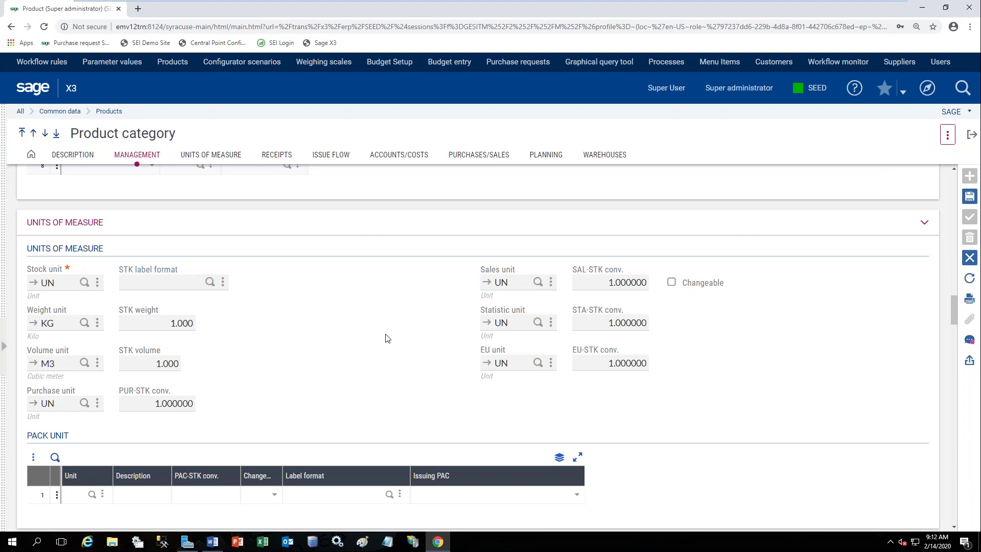
pyautogui.scroll(-5, 388, 338)
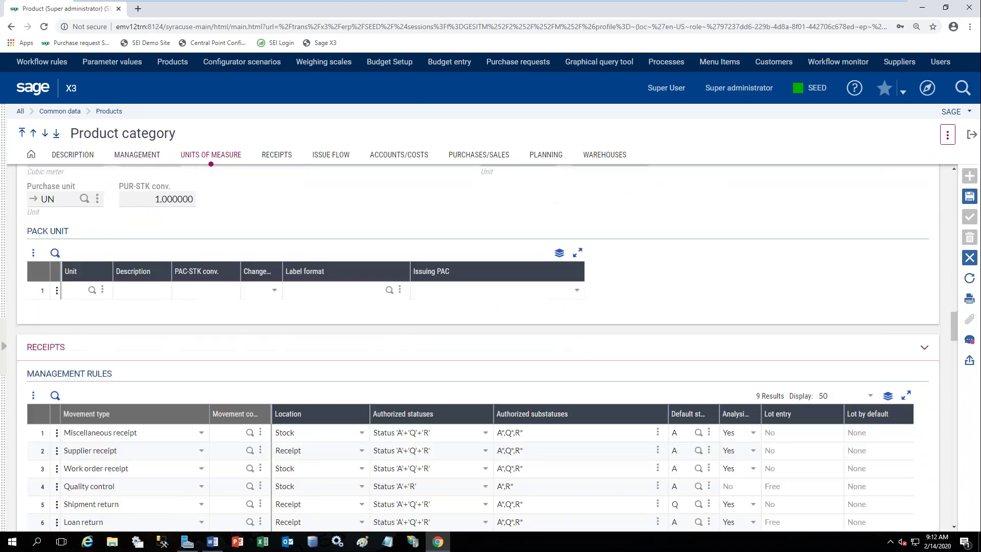
pyautogui.scroll(-7, 398, 342)
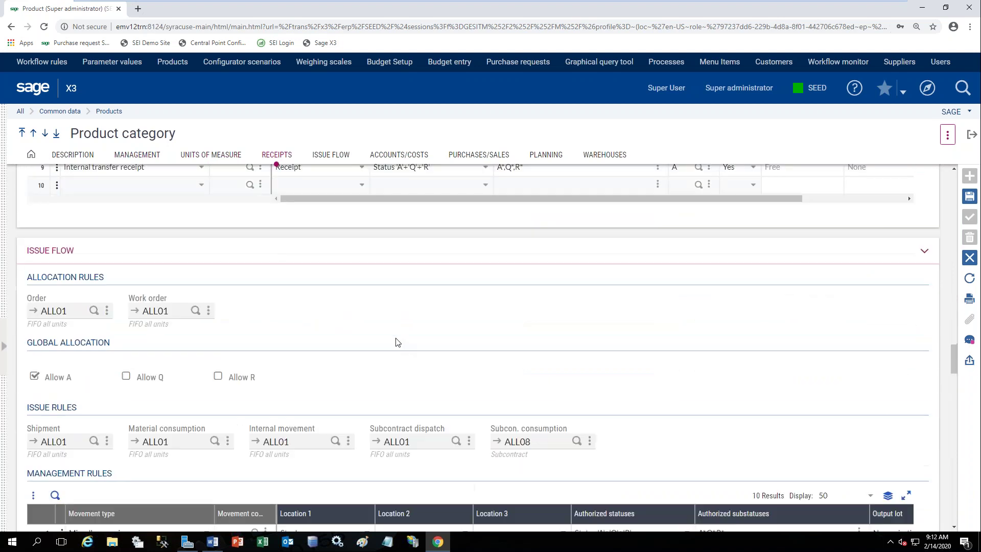
pyautogui.scroll(-6, 397, 342)
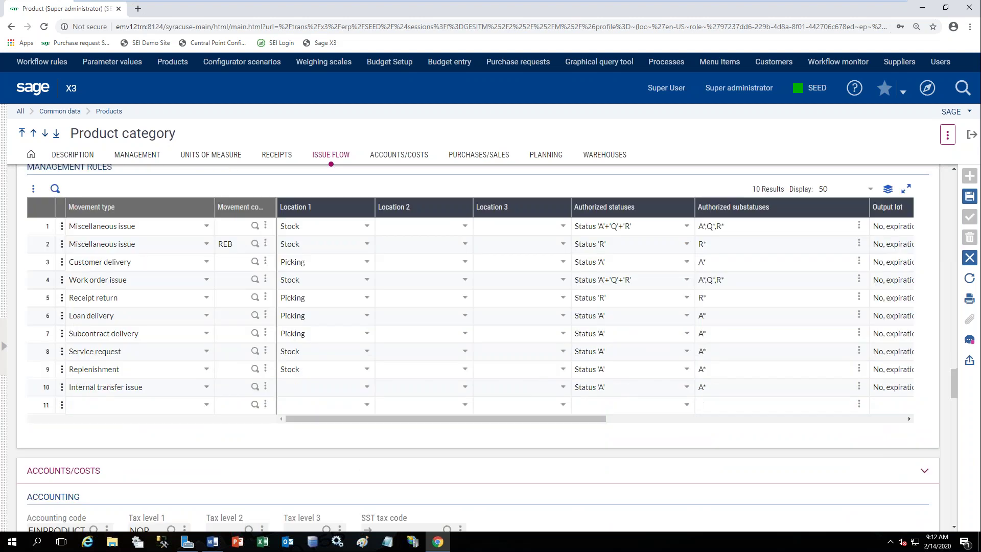
pyautogui.scroll(-7, 397, 341)
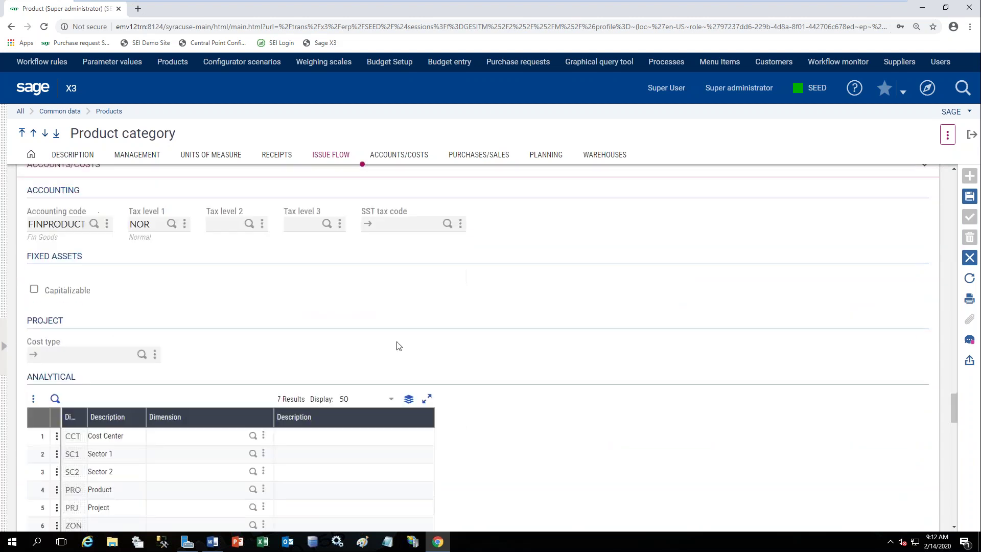
pyautogui.scroll(-1, 306, 383)
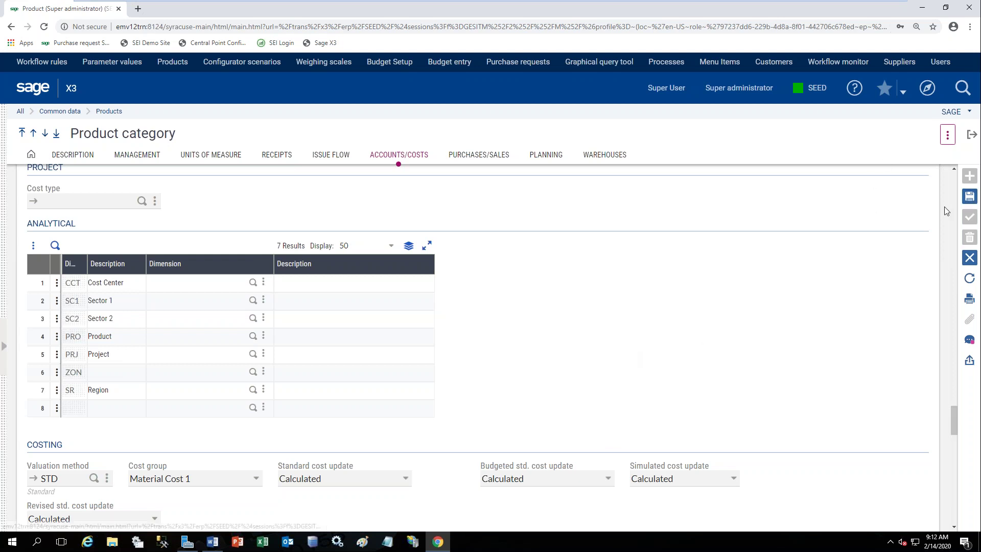
# Discard the category changes and review FIN001's identification, with statistical groups 20, 21 and 211.
pyautogui.moveTo(955, 418); pyautogui.dragTo(950, 145)
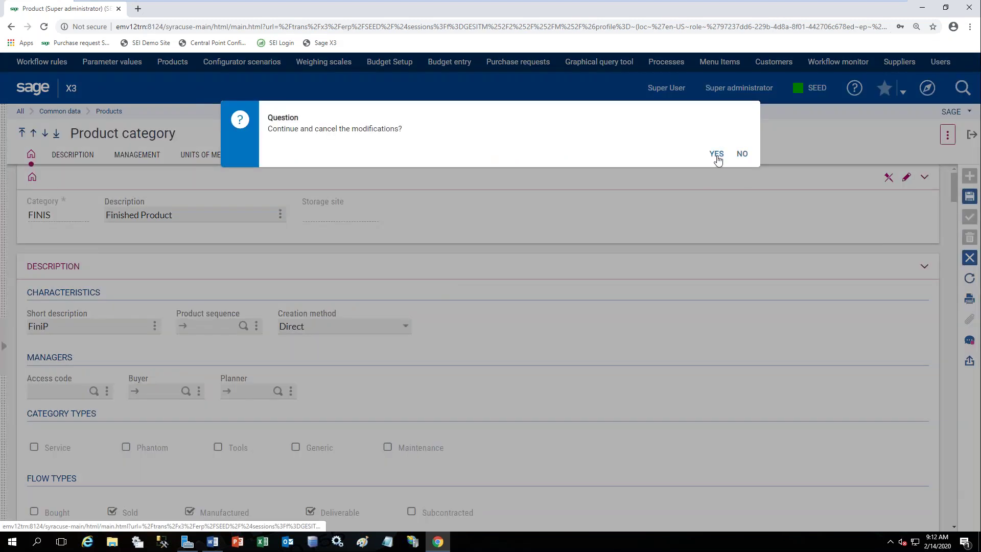
pyautogui.click(717, 155)
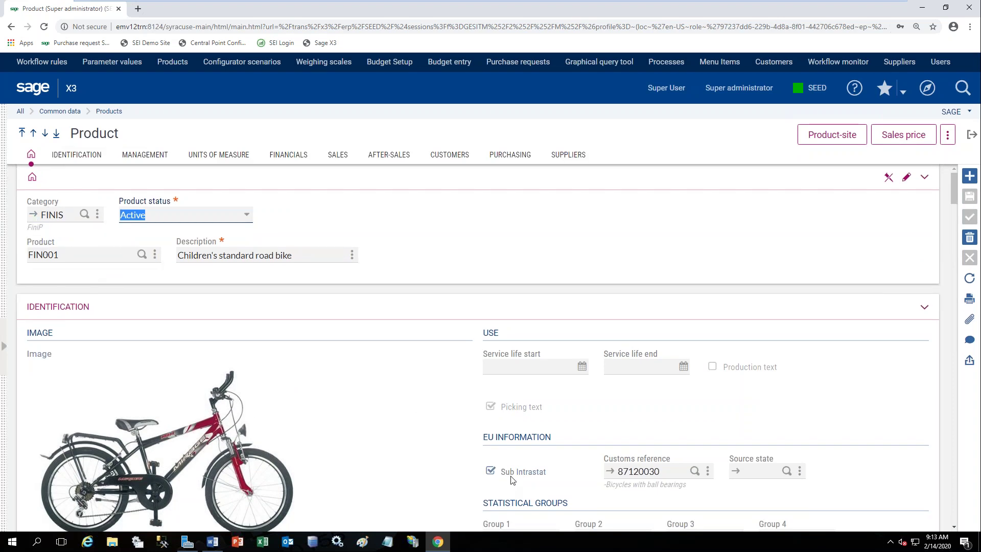
pyautogui.scroll(-1, 571, 501)
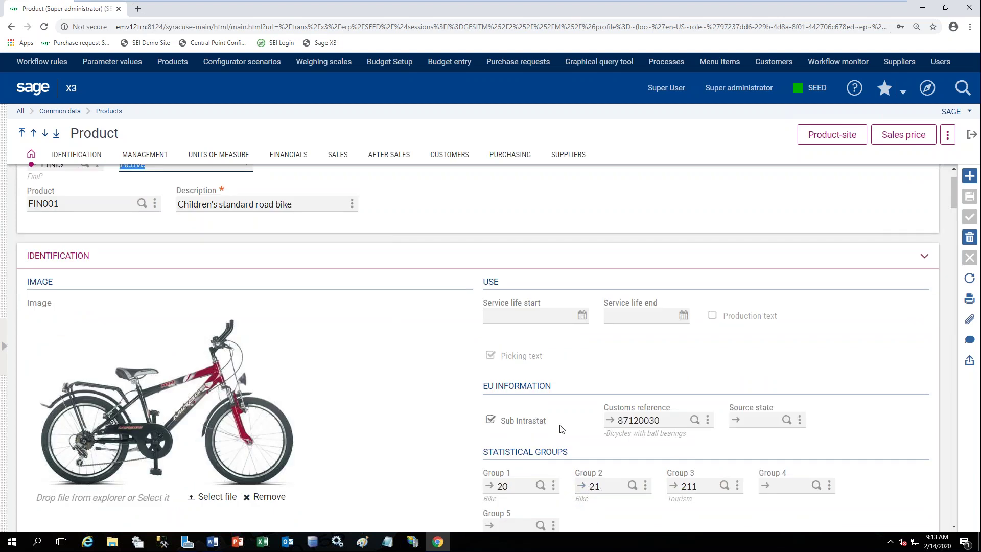
pyautogui.scroll(-1, 572, 398)
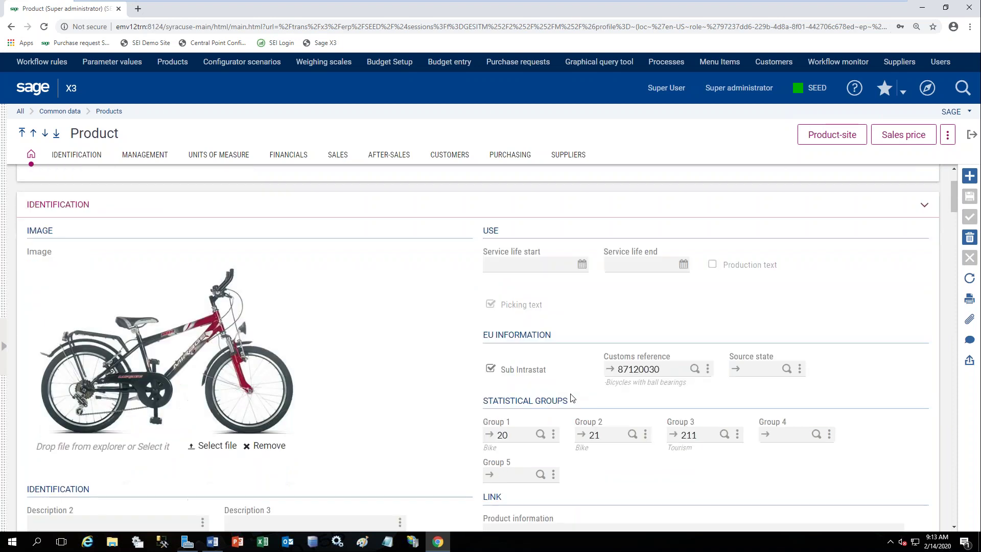
pyautogui.scroll(1, 571, 398)
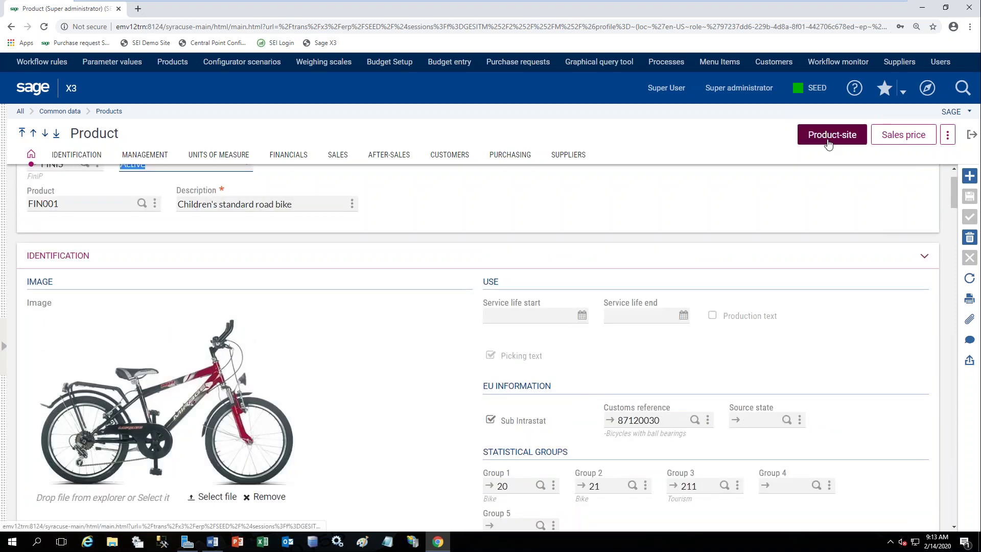
# Show FIN001's product-site record for ZA011 full-width, leaving count mode at Annual count.
pyautogui.click(829, 142)
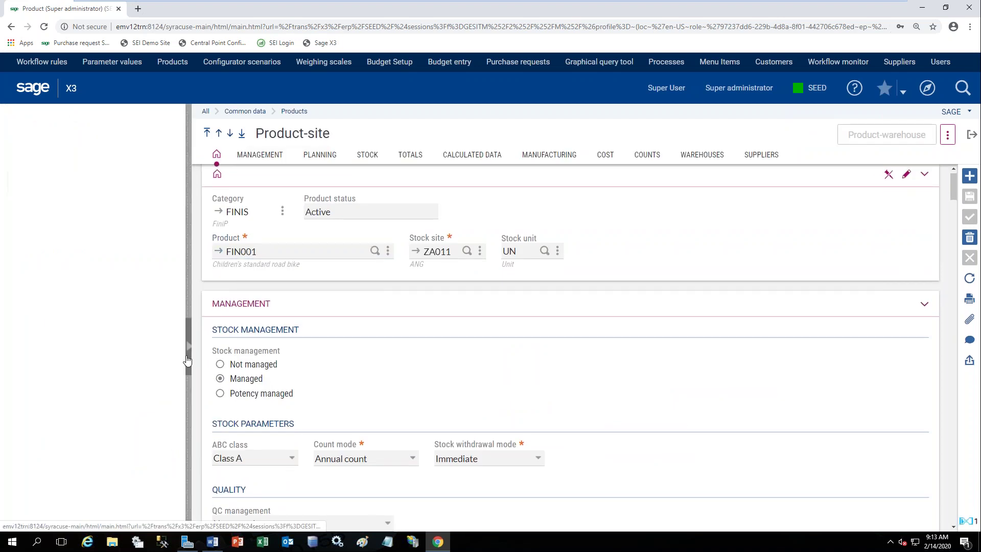
pyautogui.click(188, 360)
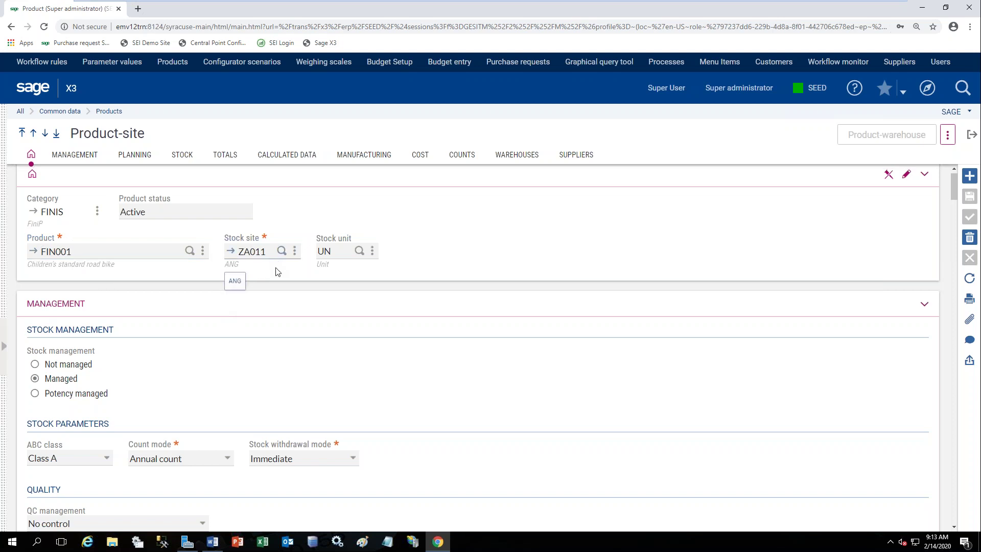
pyautogui.click(227, 462)
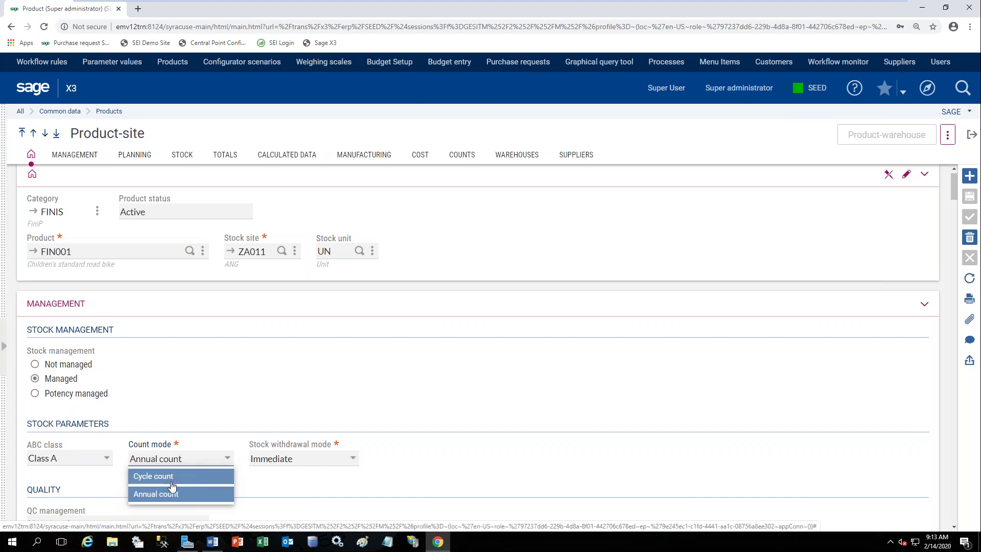
pyautogui.click(229, 375)
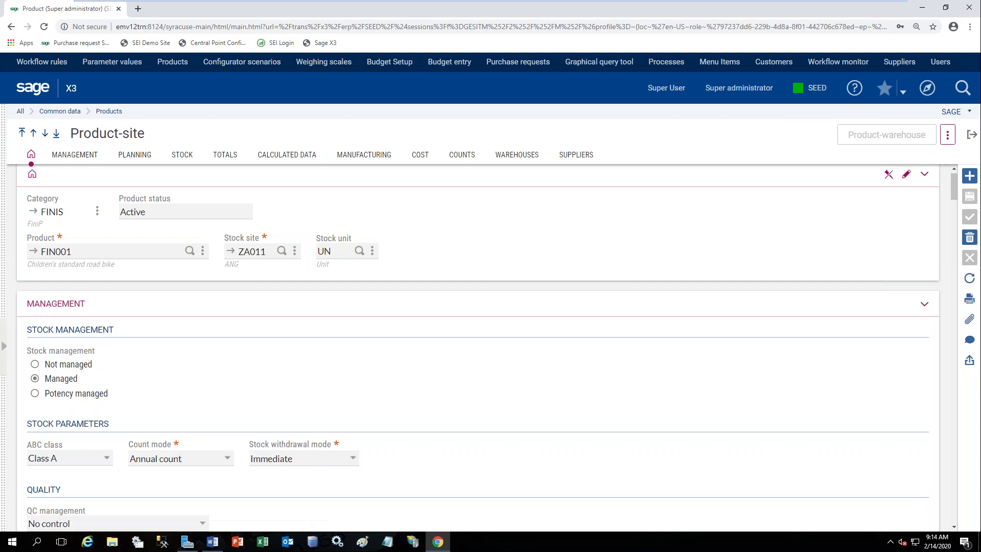
# Open the manufacturing BOM for product FIN001 from the additional actions.
pyautogui.click(948, 139)
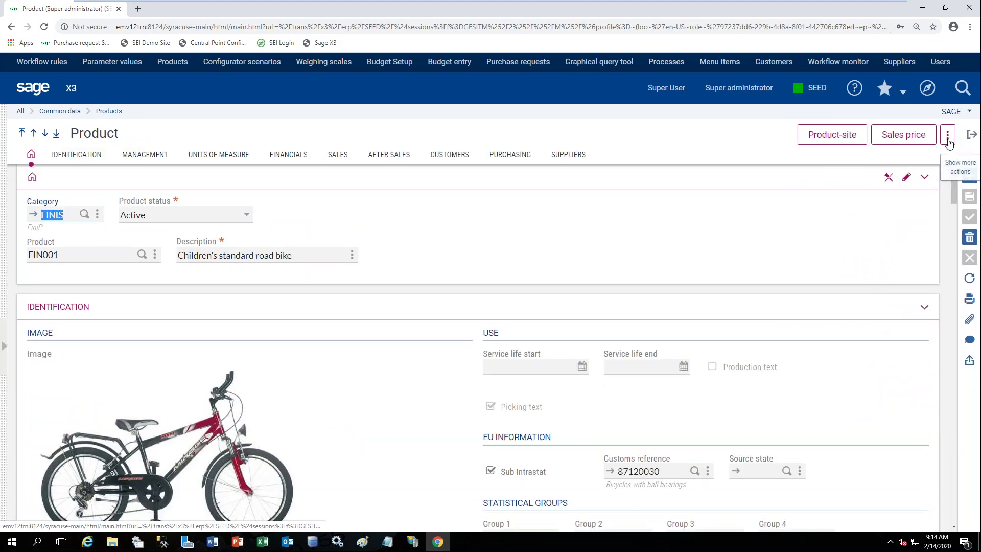
pyautogui.click(948, 136)
pyautogui.scroll(-3, 914, 279)
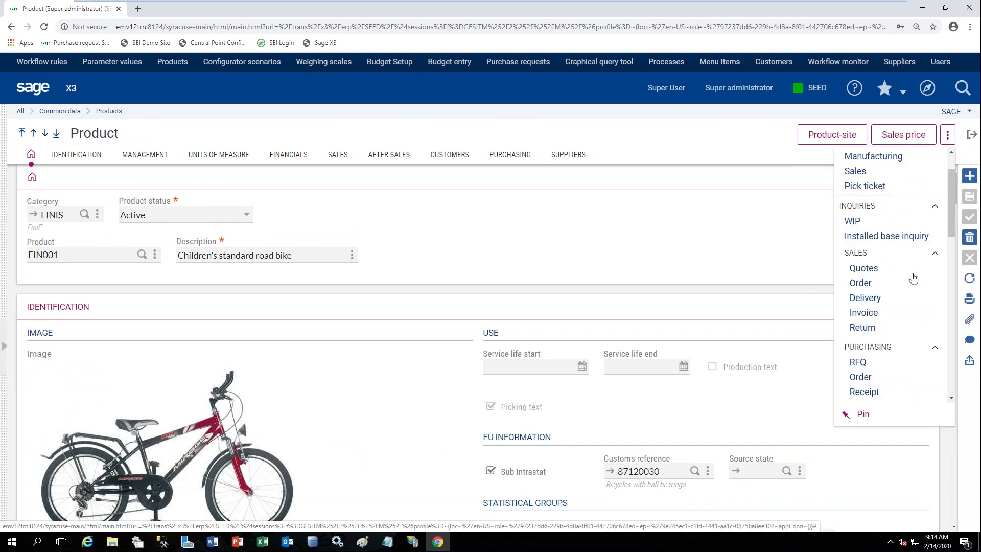
pyautogui.scroll(-6, 914, 279)
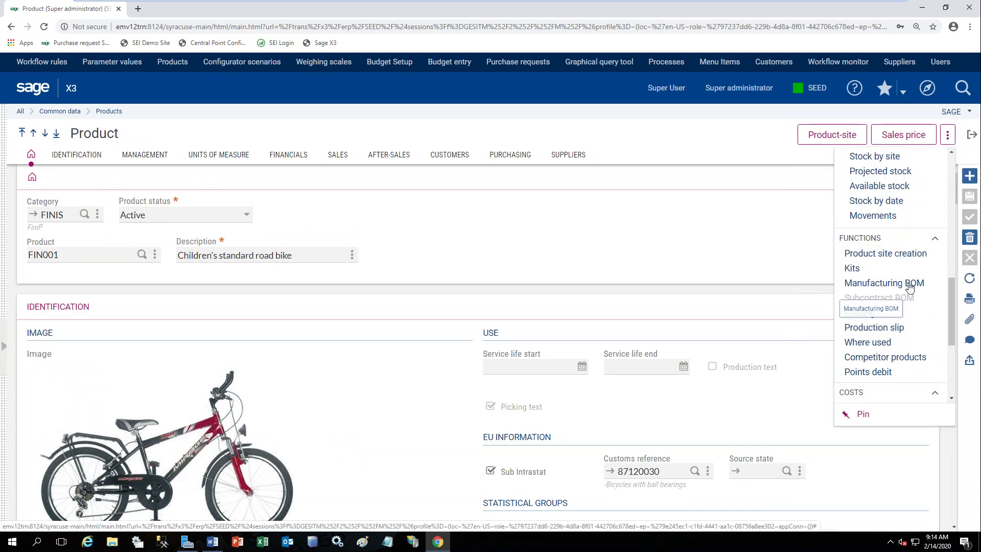
pyautogui.click(910, 285)
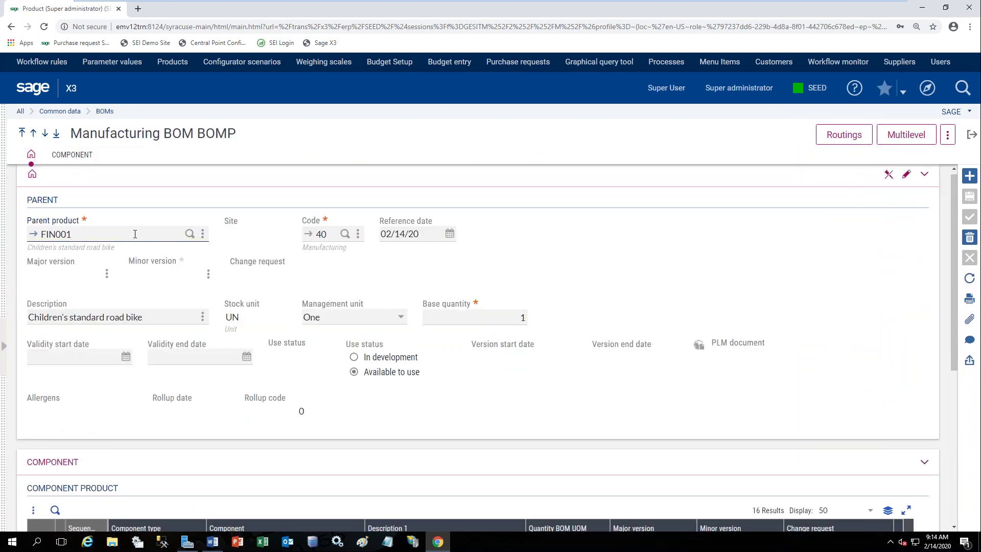
# Change the parent product to FIN008 and scroll through the 16 component lines and units.
pyautogui.press('BackSpace')
pyautogui.press('Tab')
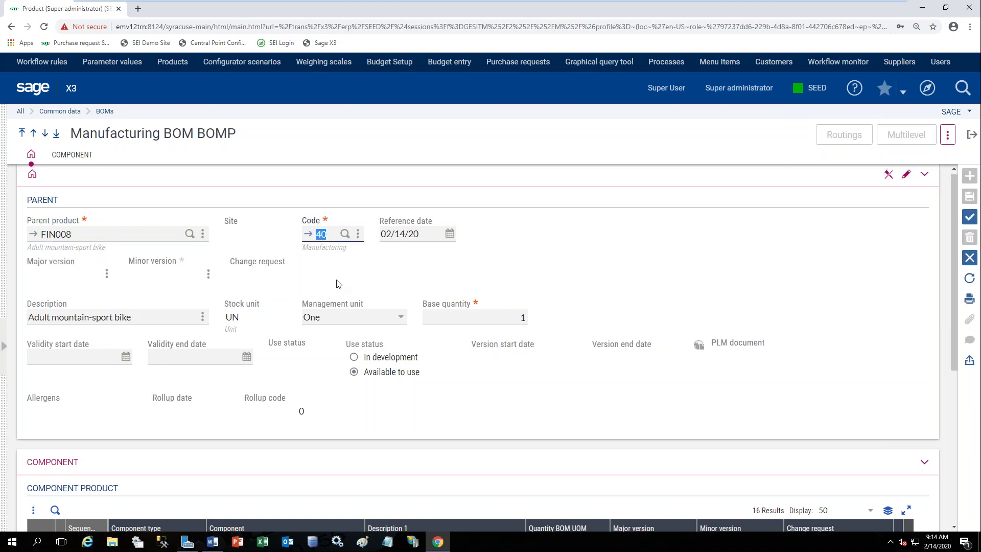
pyautogui.scroll(-1, 467, 363)
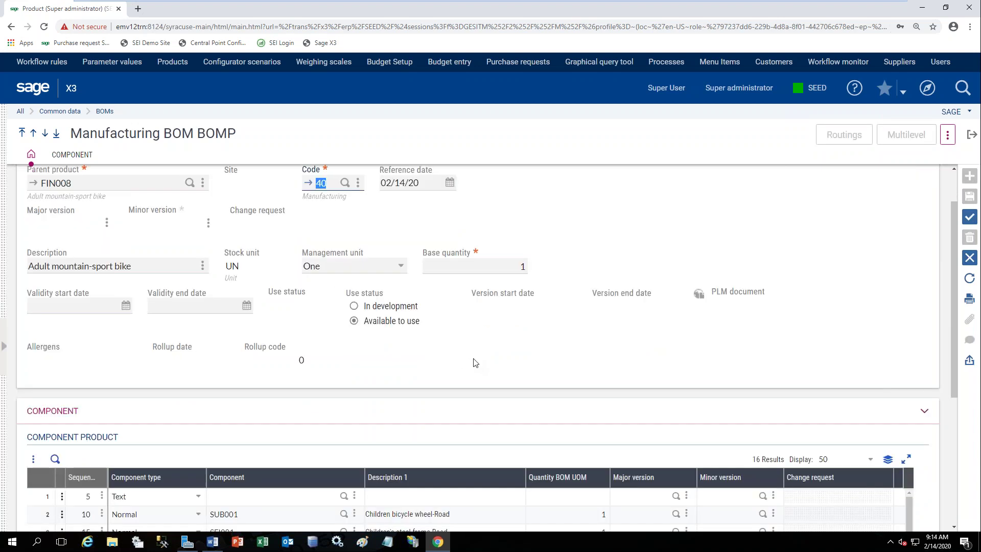
pyautogui.scroll(-4, 476, 363)
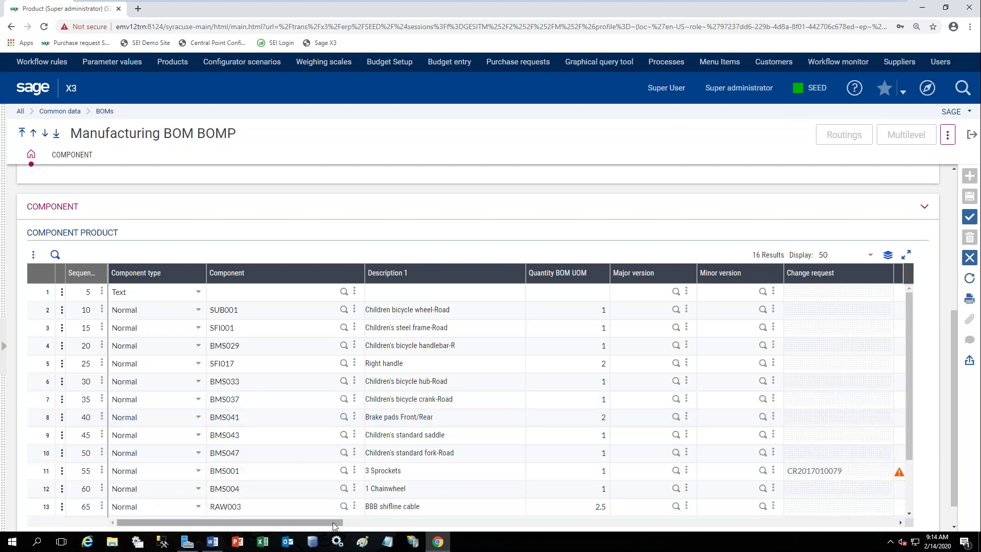
pyautogui.moveTo(333, 527); pyautogui.dragTo(376, 526)
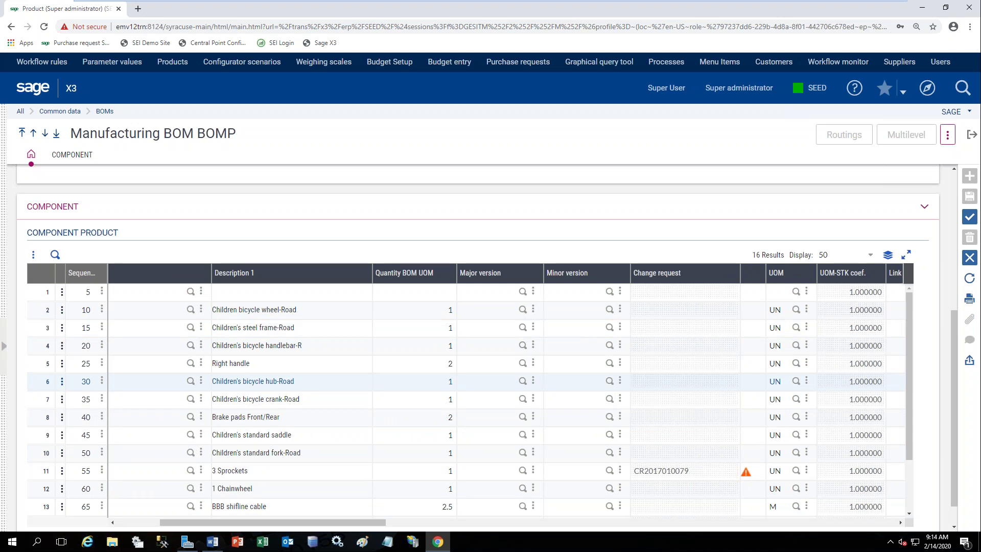
# Discard the BOM edits, then jump from routing operation 1 to work center LAB004.
pyautogui.click(969, 257)
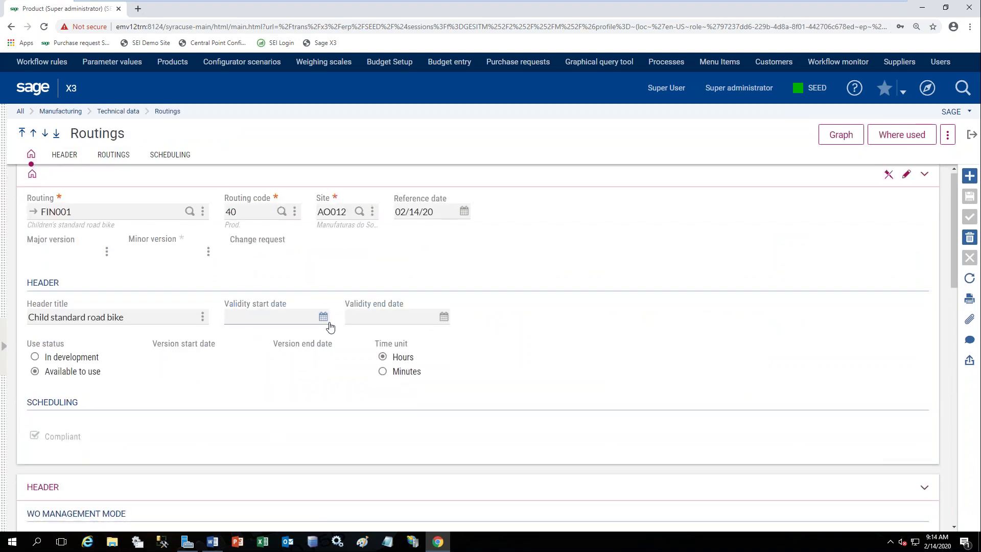
pyautogui.scroll(-4, 332, 330)
pyautogui.scroll(-5, 334, 332)
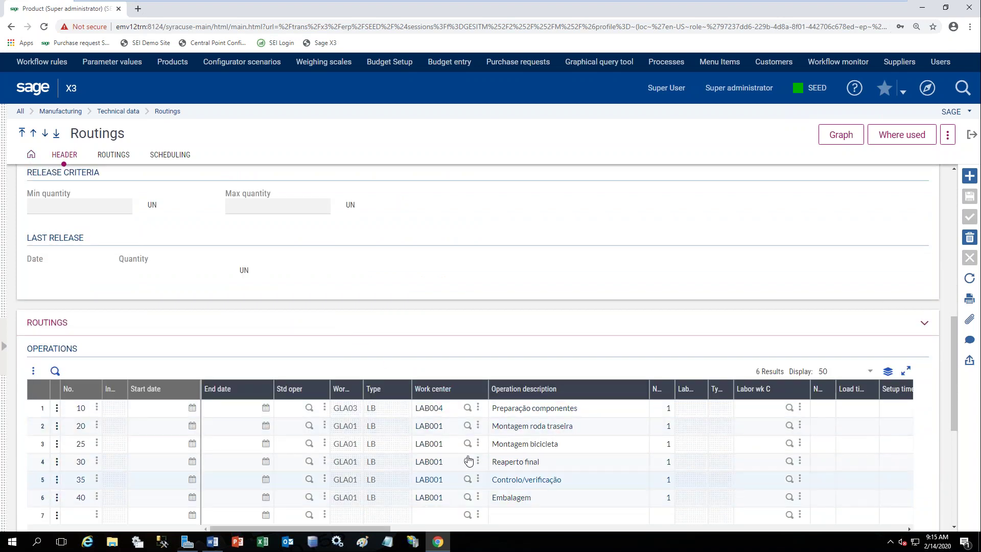
pyautogui.click(469, 408)
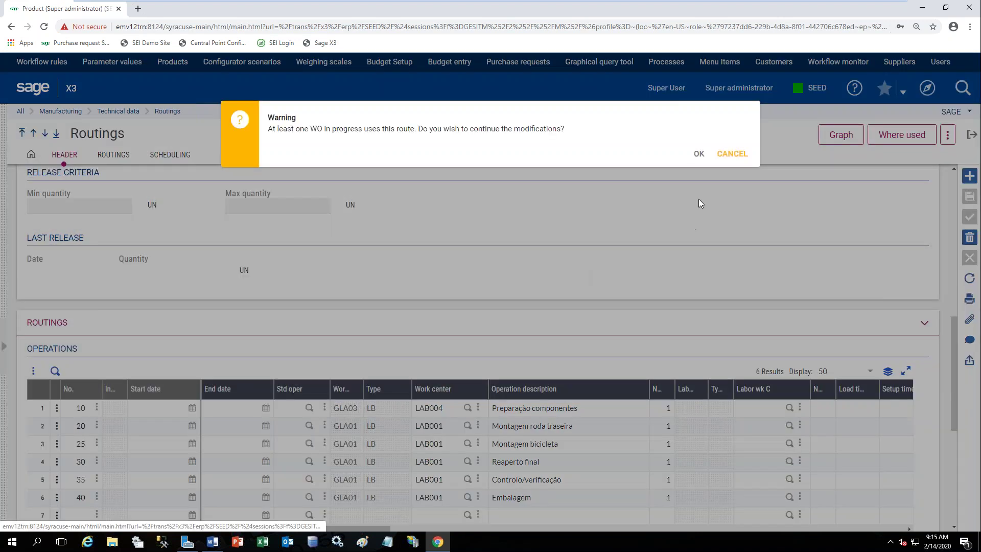
pyautogui.click(698, 154)
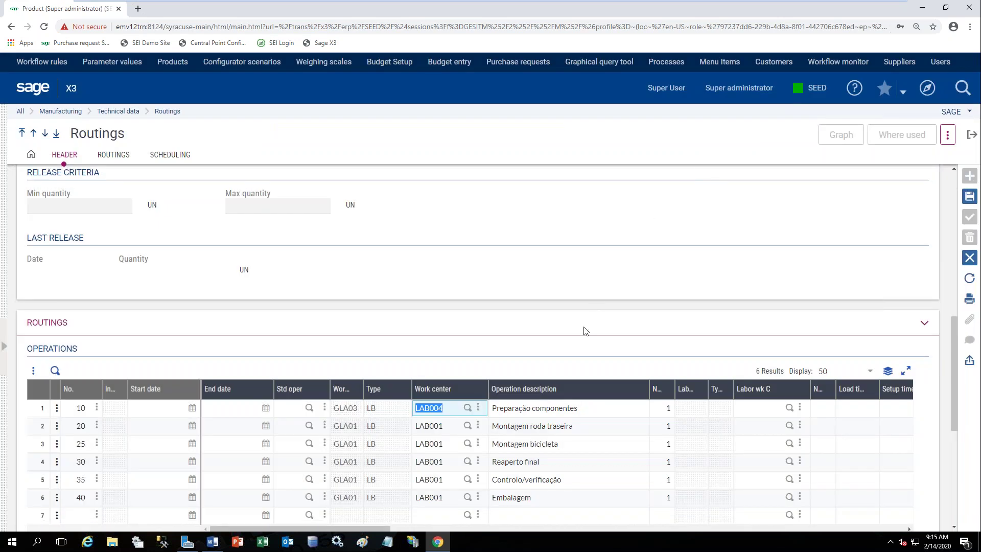
pyautogui.click(478, 407)
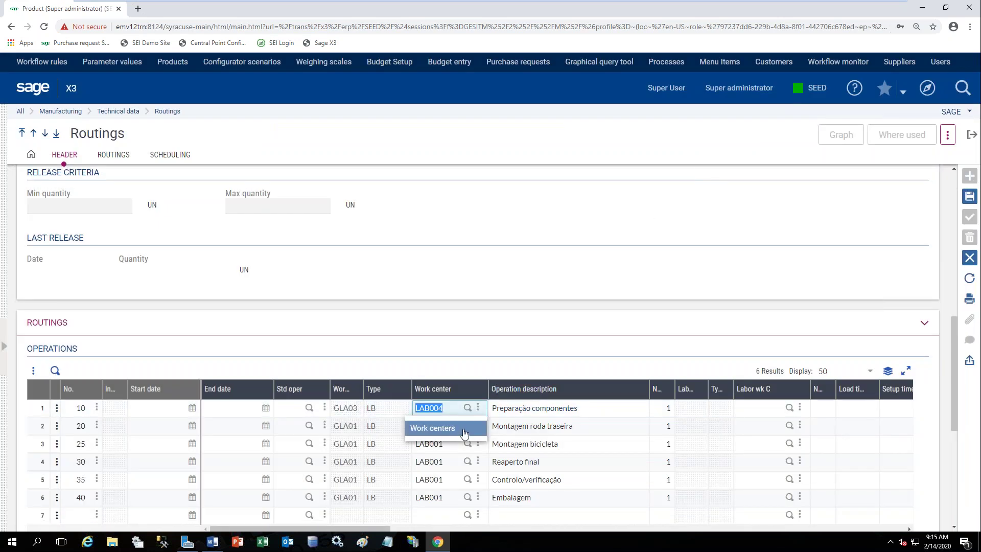
pyautogui.click(464, 430)
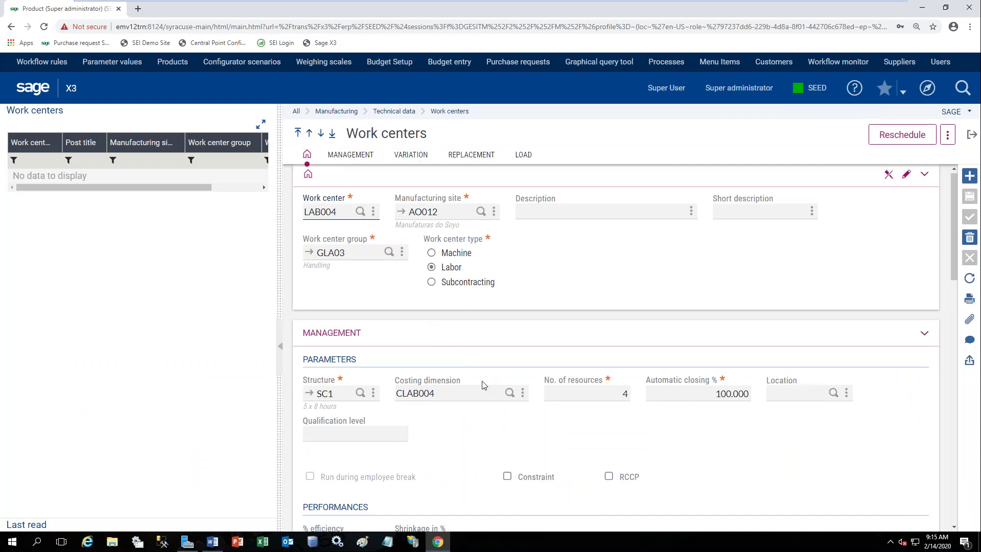
# Jump from work center LAB004 to its costing dimension CLAB004.
pyautogui.click(508, 414)
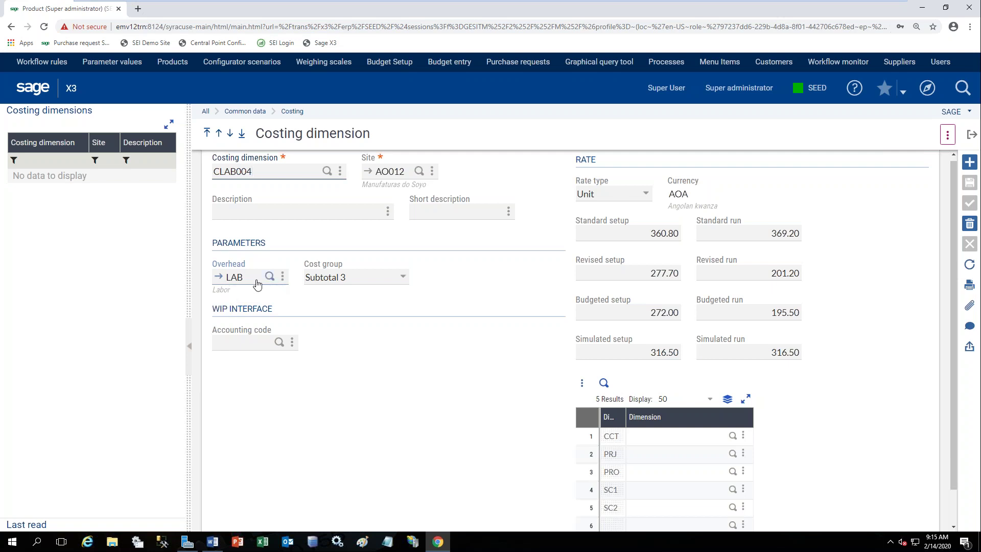
# Jump from CLAB004's Overhead field to the LAB (Labor) overhead code.
pyautogui.click(219, 279)
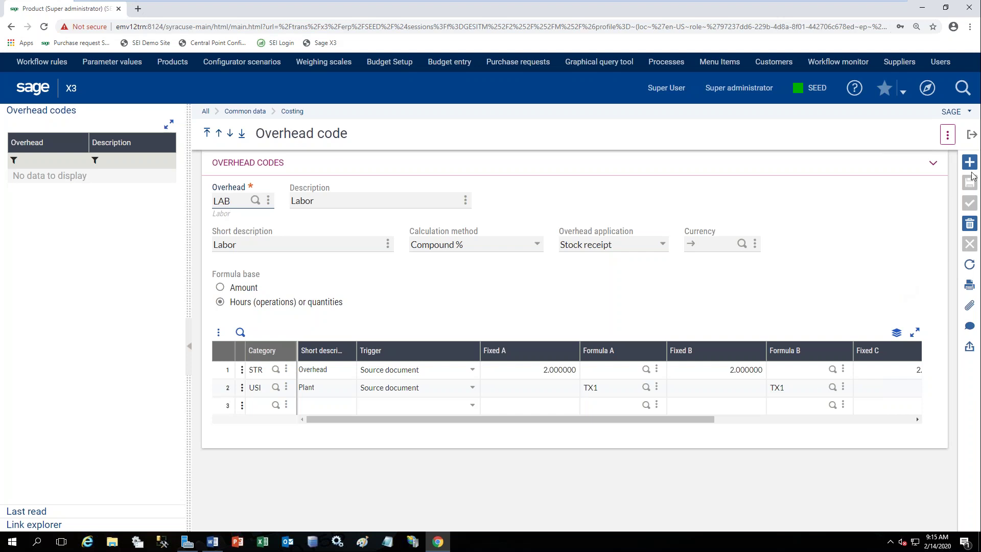
# Close the overhead, costing dimension and work center pages, then cancel the routing modifications.
pyautogui.click(973, 136)
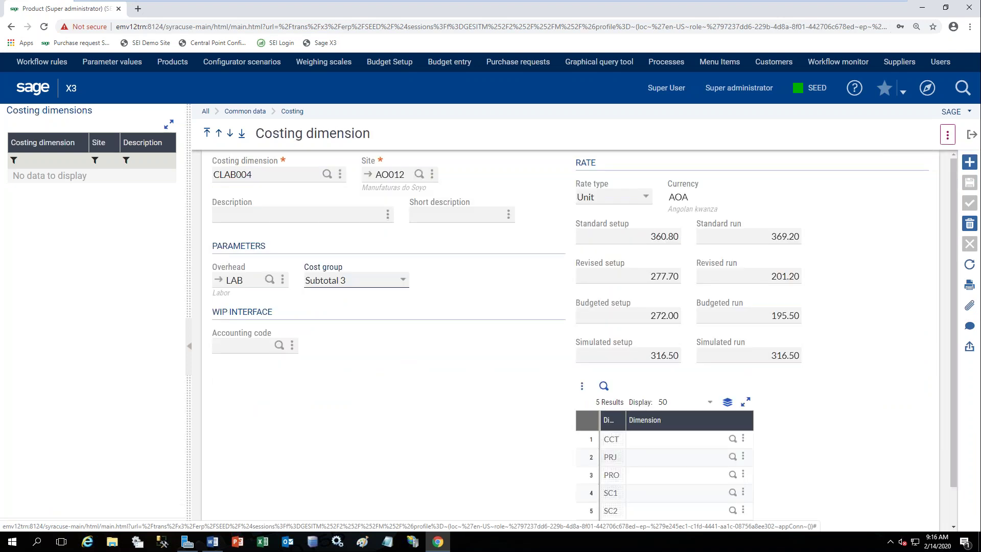
pyautogui.click(973, 137)
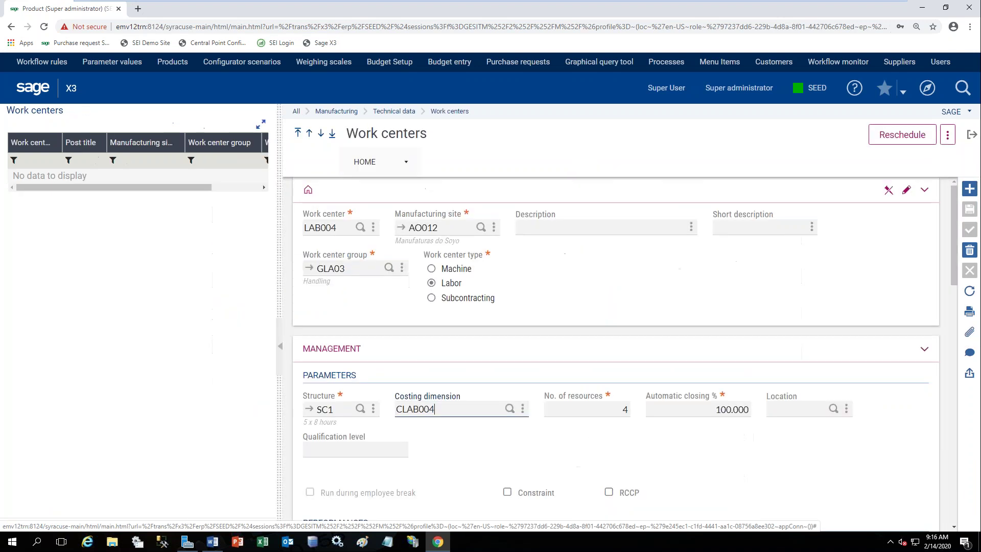
pyautogui.click(972, 136)
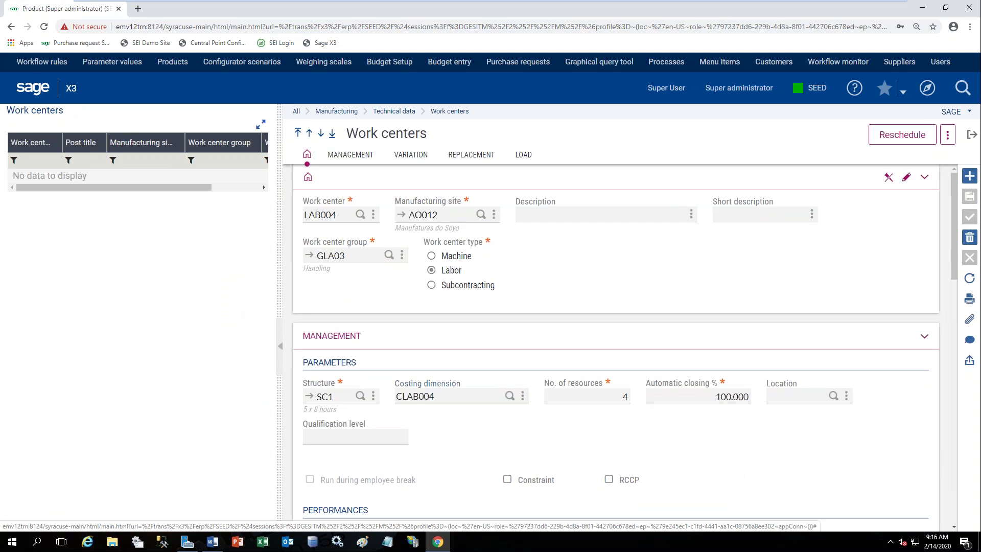
pyautogui.click(973, 137)
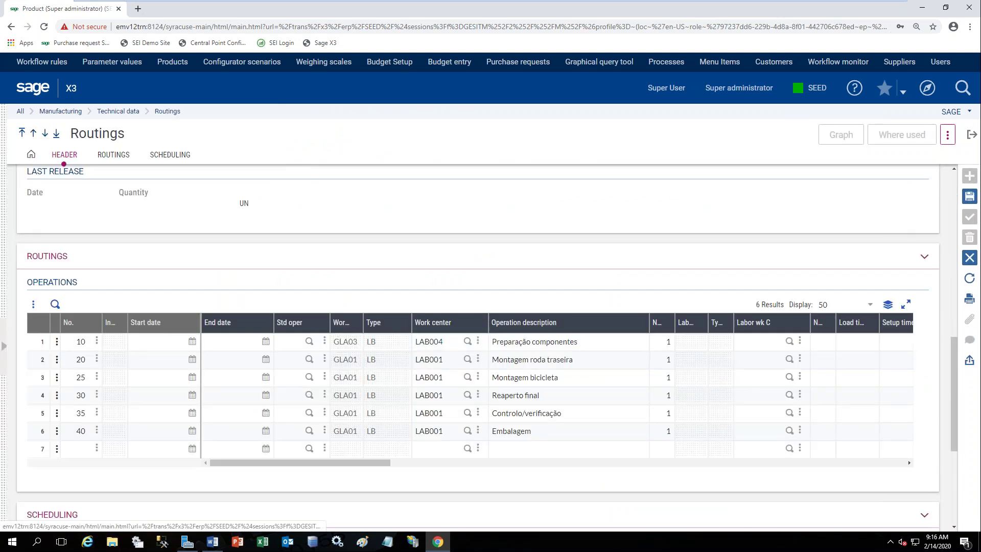
pyautogui.click(717, 154)
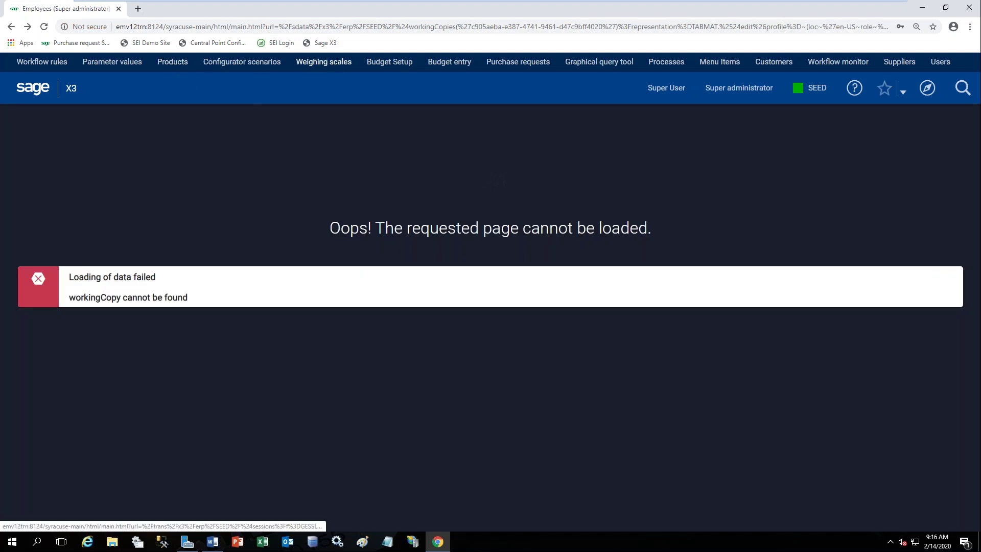
# Check the 120 kg scale M120KG-1's CALIBRATION and PLATE settings, then exit.
pyautogui.click(333, 62)
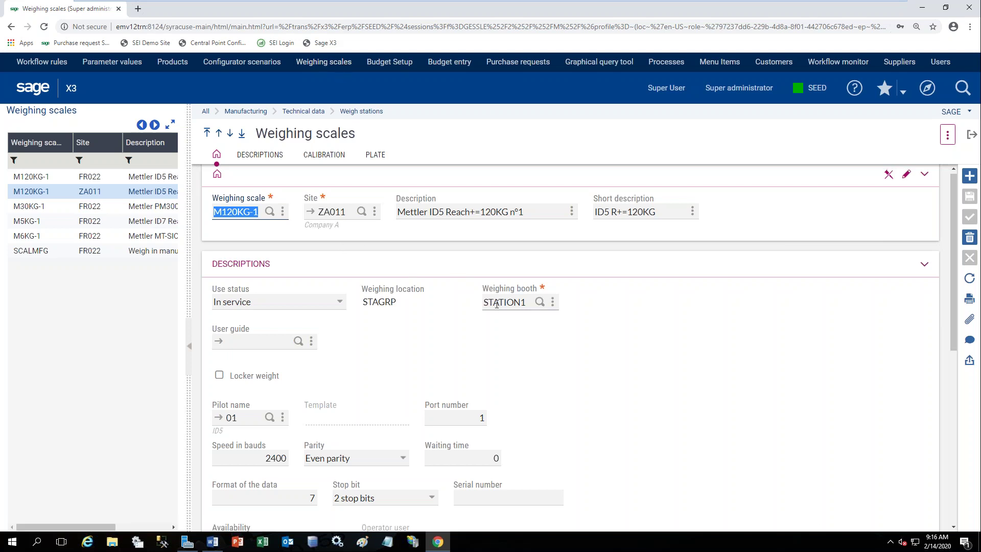
pyautogui.click(324, 156)
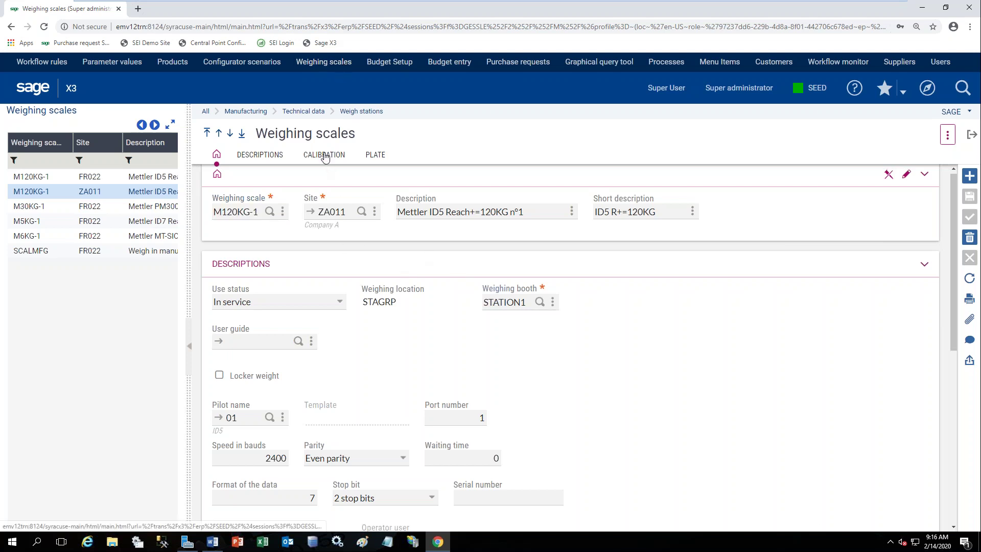
pyautogui.click(376, 157)
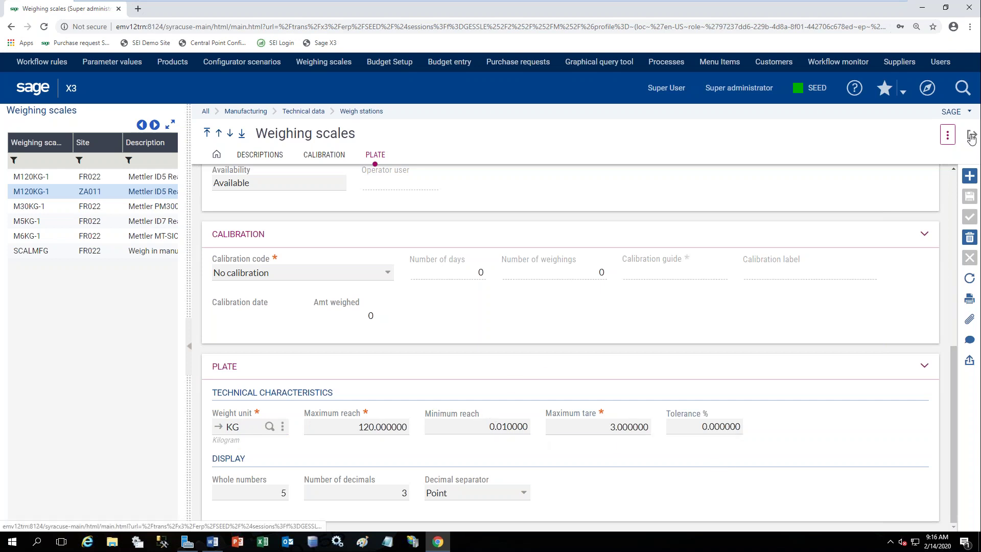
pyautogui.click(972, 137)
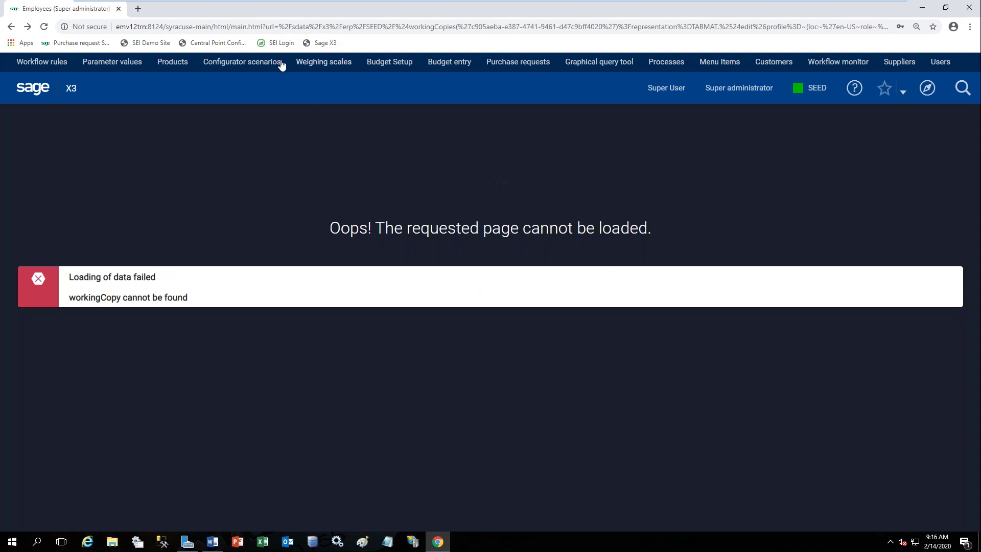
# Open Configurator scenarios to display scenario BIKE's parameters.
pyautogui.click(249, 67)
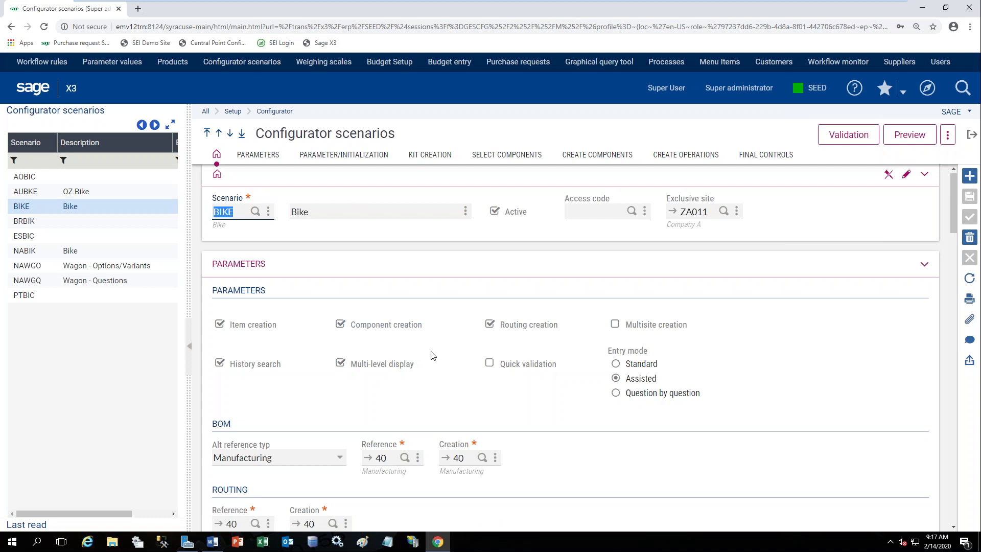
# Scroll through BIKE's Initialization, Kit creation, Select and Create components grids, then exit.
pyautogui.scroll(-2, 427, 356)
pyautogui.scroll(-8, 427, 356)
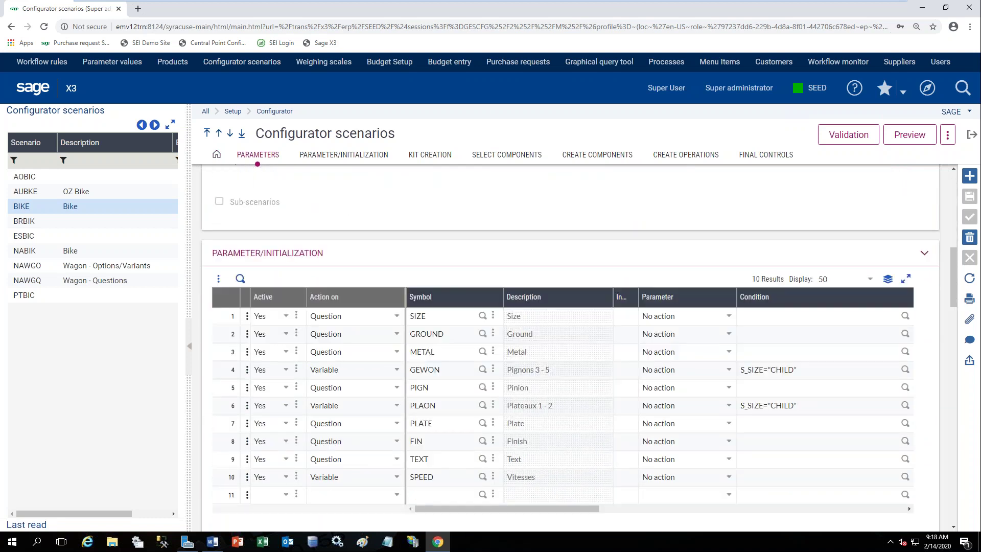
pyautogui.scroll(-1, 542, 377)
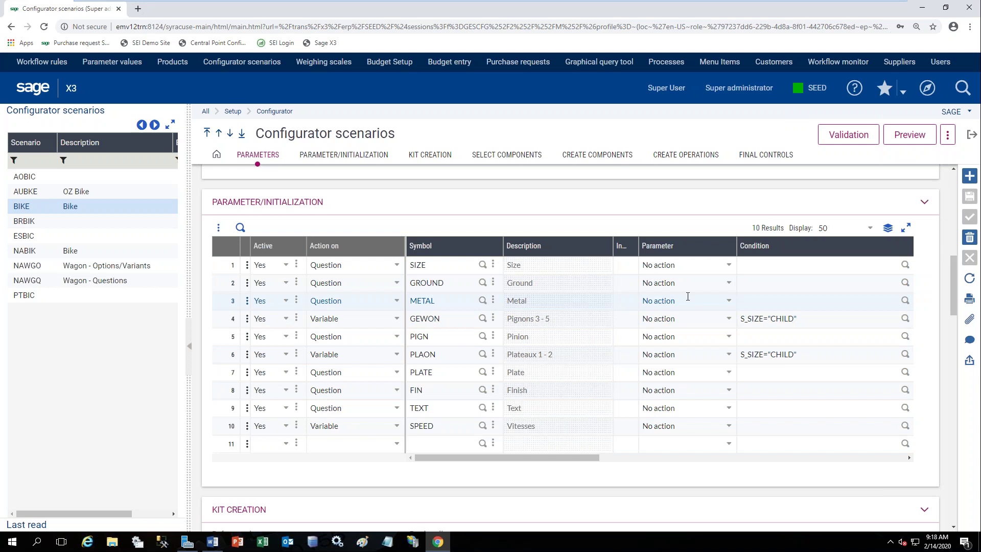
pyautogui.scroll(-2, 766, 299)
pyautogui.scroll(-5, 775, 299)
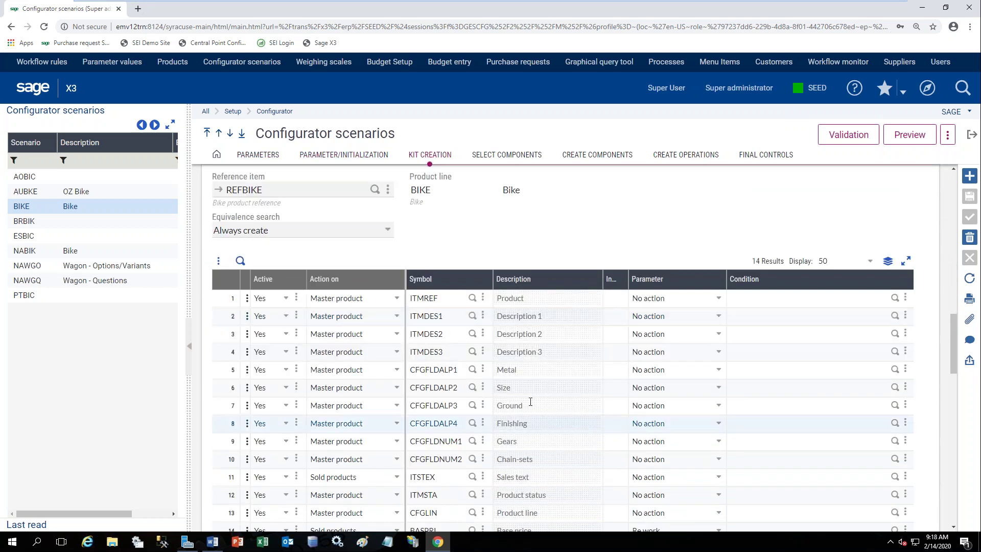
pyautogui.scroll(-1, 530, 401)
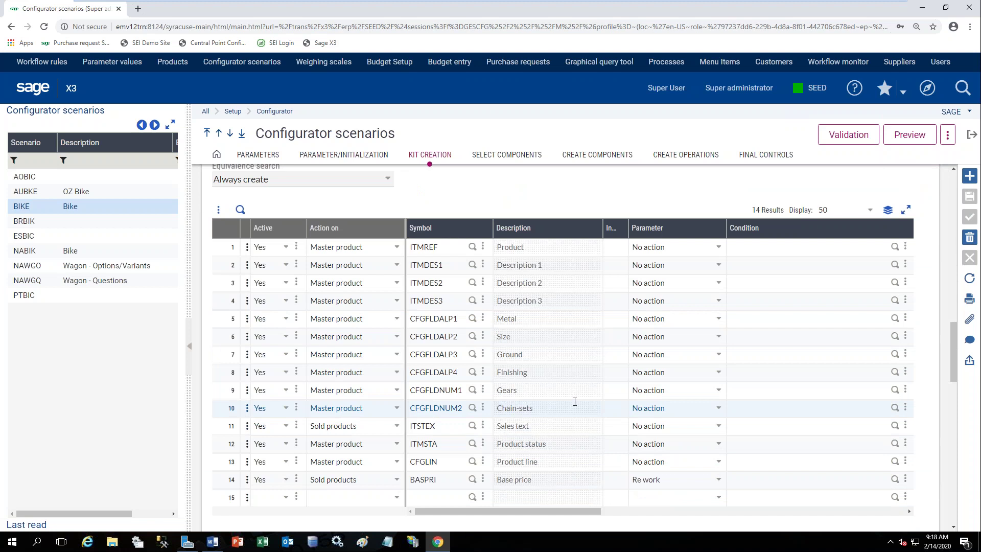
pyautogui.scroll(-4, 575, 401)
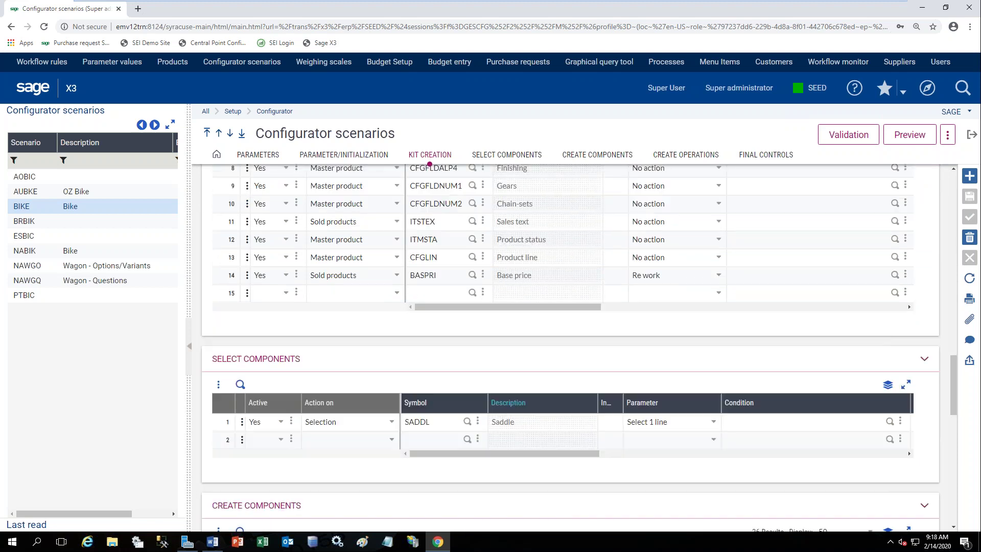
pyautogui.scroll(-2, 575, 408)
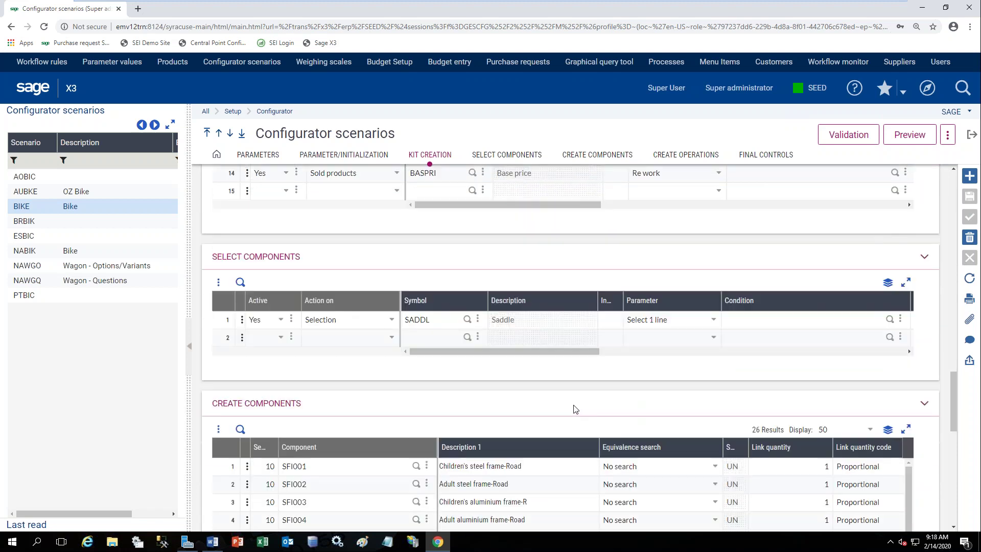
pyautogui.scroll(-2, 575, 408)
pyautogui.scroll(-3, 579, 408)
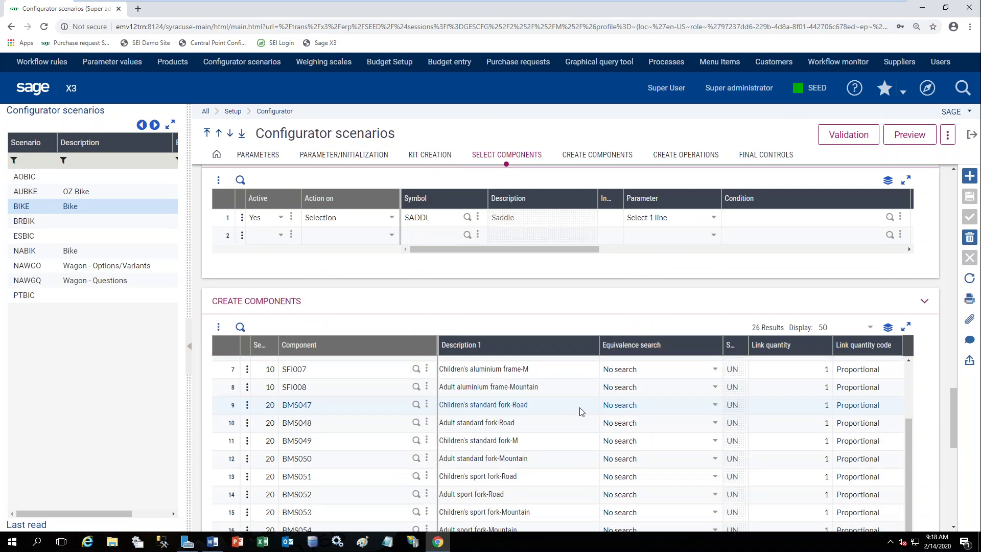
pyautogui.scroll(-1, 584, 412)
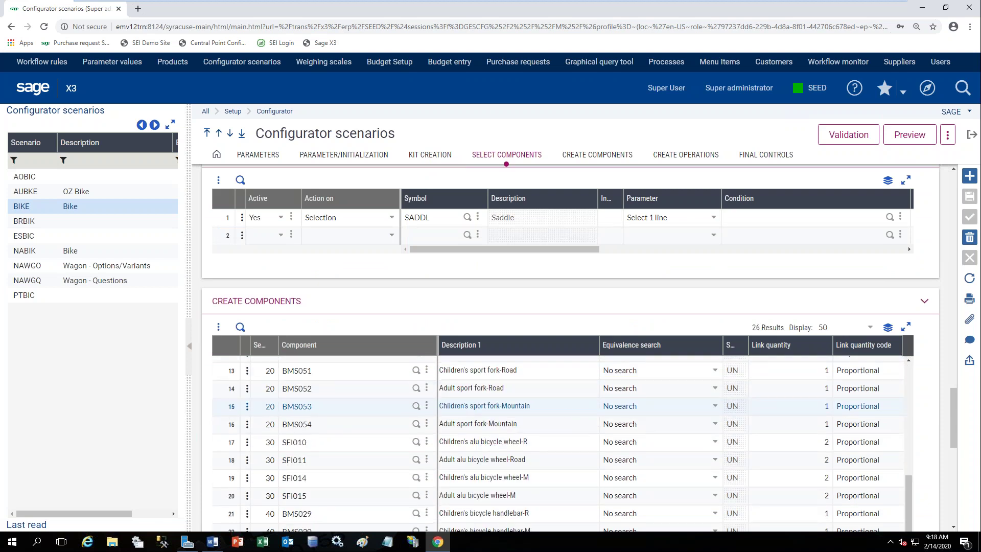
pyautogui.click(972, 136)
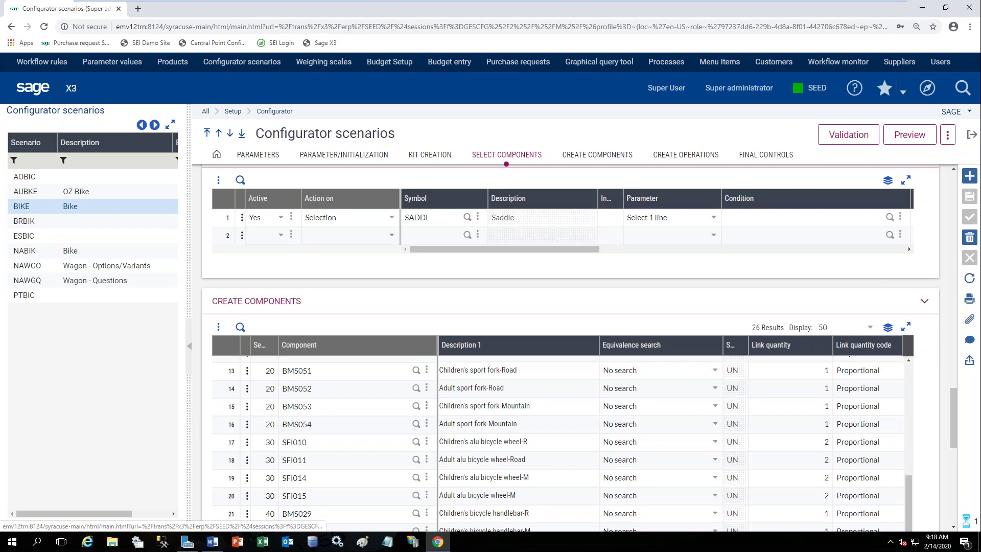
# From Home, view the FIN060G demand forecast for site ZA011, then close it.
pyautogui.click(32, 93)
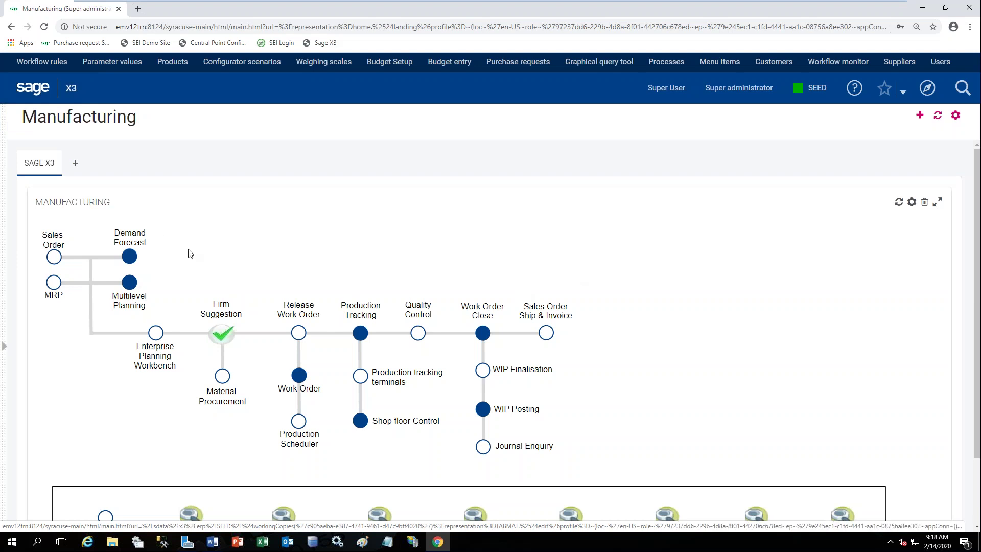
pyautogui.click(131, 257)
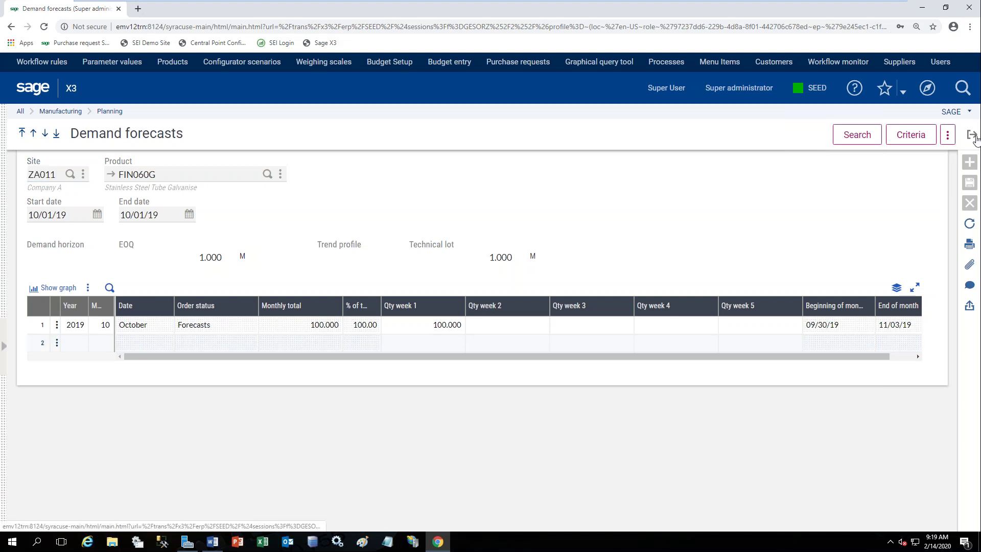
pyautogui.click(972, 135)
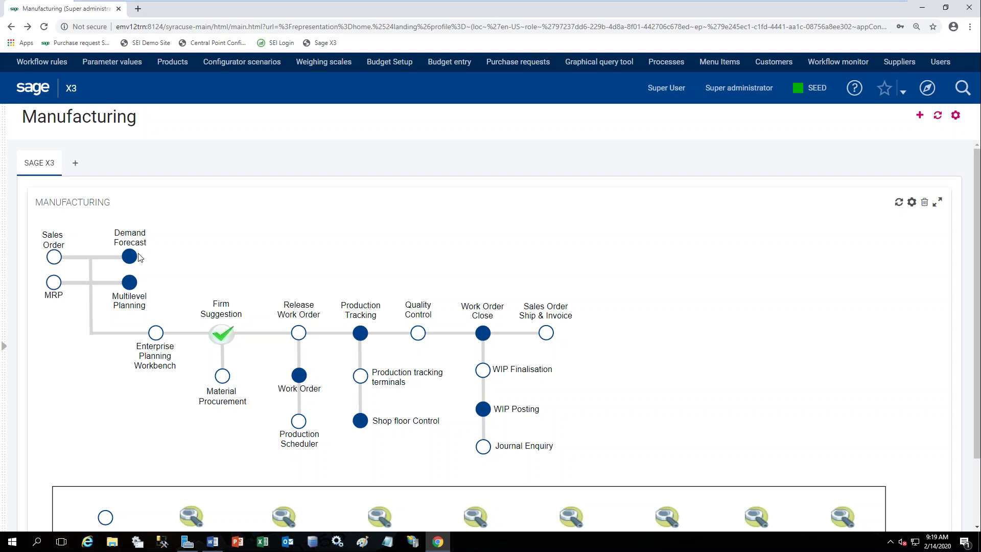
# Create a new sales order with sold-to ZA050 Local Customer and show its lines.
pyautogui.click(61, 260)
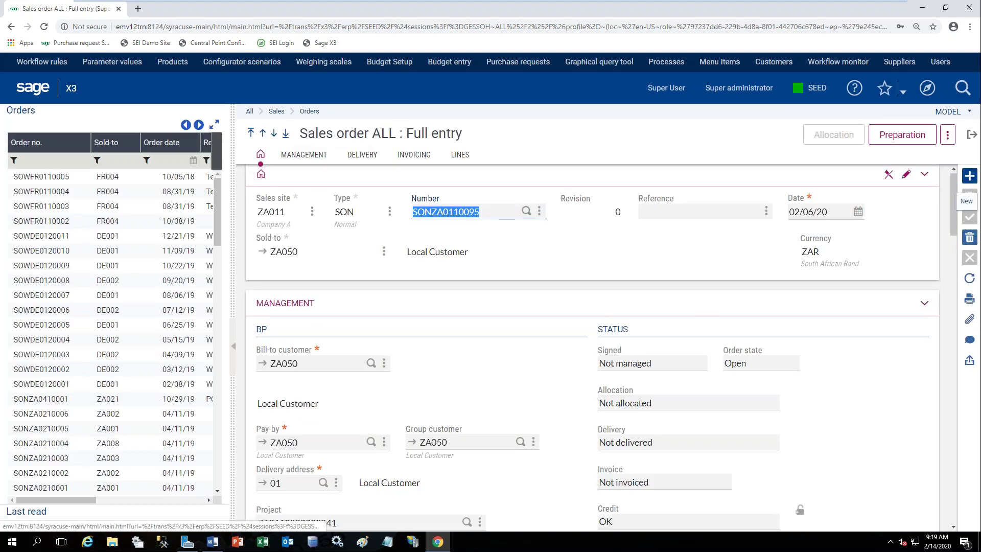
pyautogui.click(970, 176)
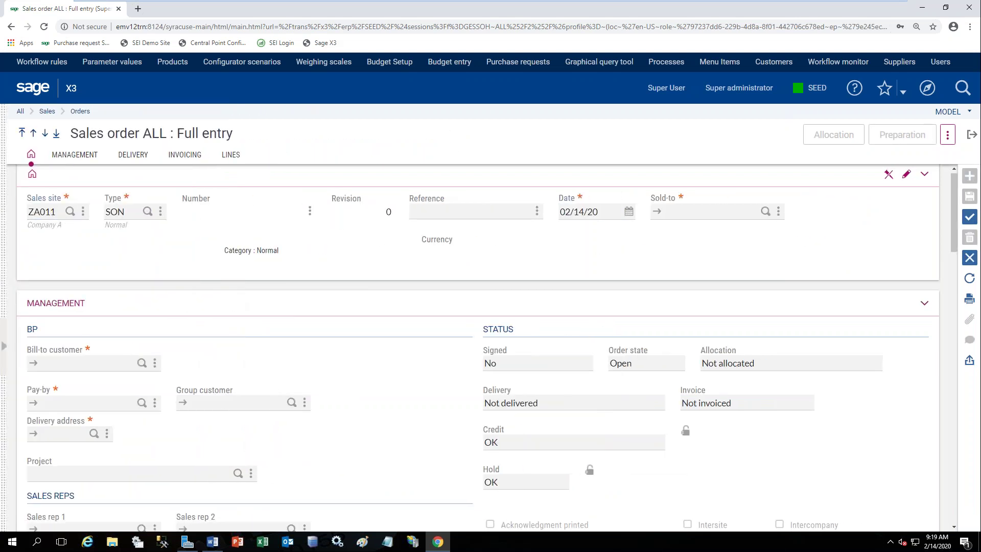
pyautogui.write('local')
pyautogui.press('Tab')
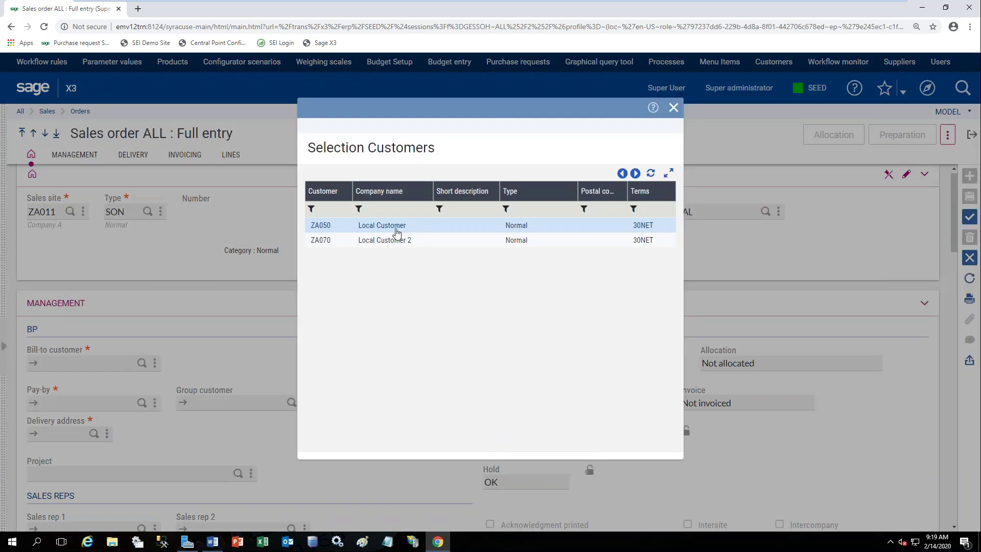
pyautogui.click(397, 231)
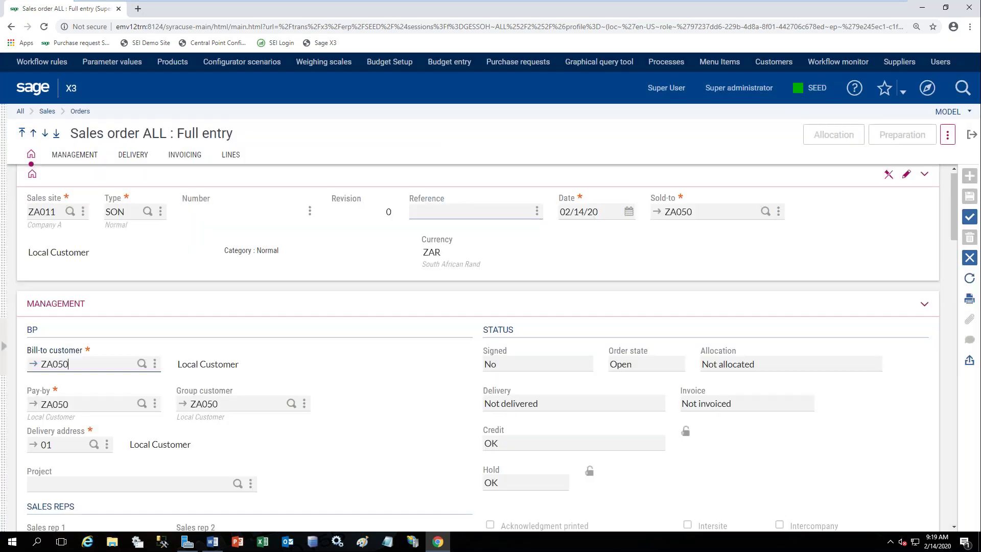
pyautogui.click(232, 155)
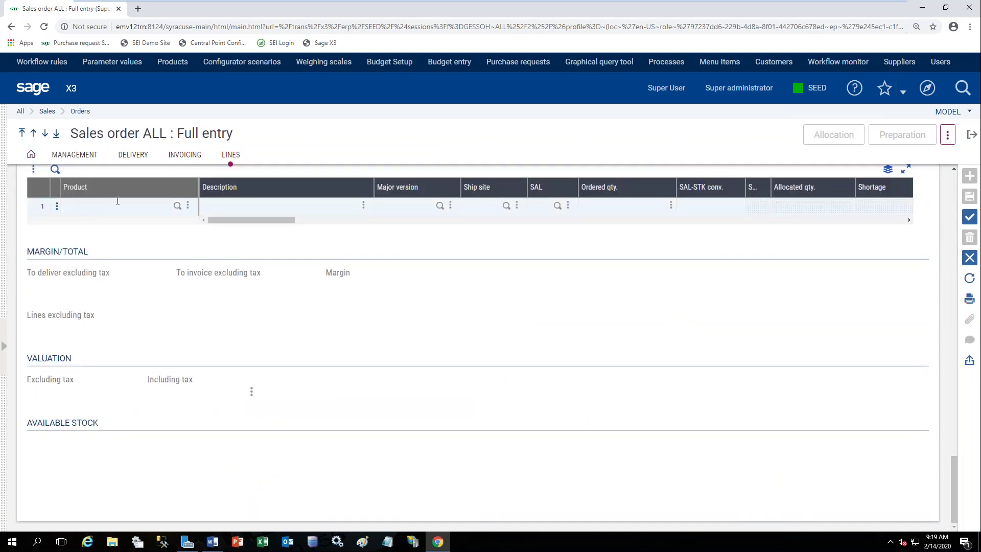
# Configure line 1 with selection BIKE: Ground MB, Size ADULT, Metal ALUMINIUM.
pyautogui.click(57, 207)
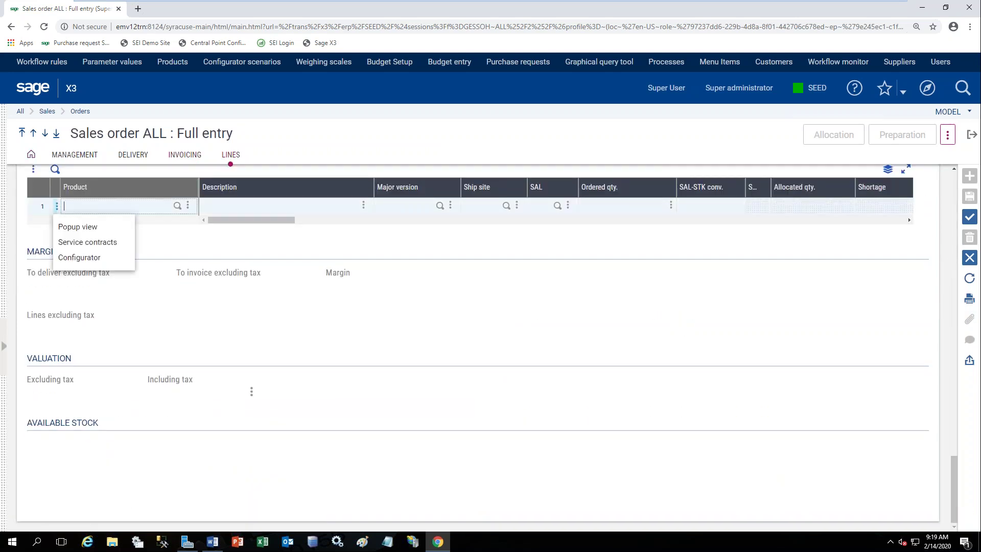
pyautogui.click(62, 262)
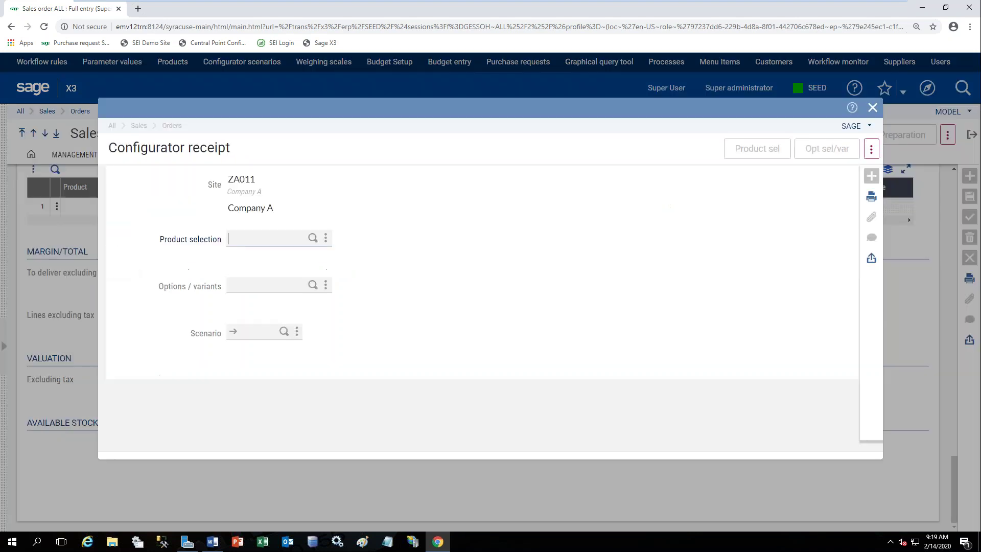
pyautogui.click(314, 239)
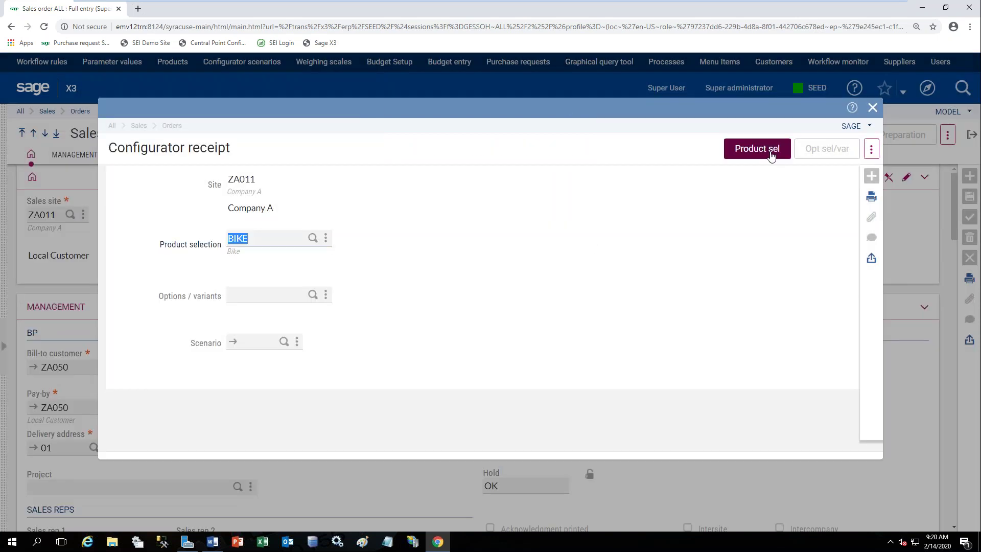
pyautogui.click(771, 154)
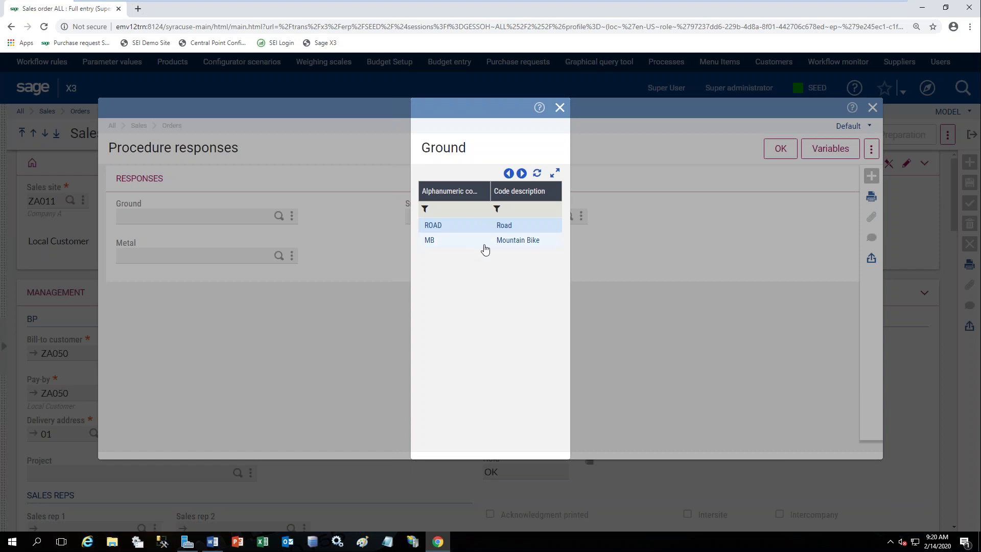
pyautogui.click(484, 241)
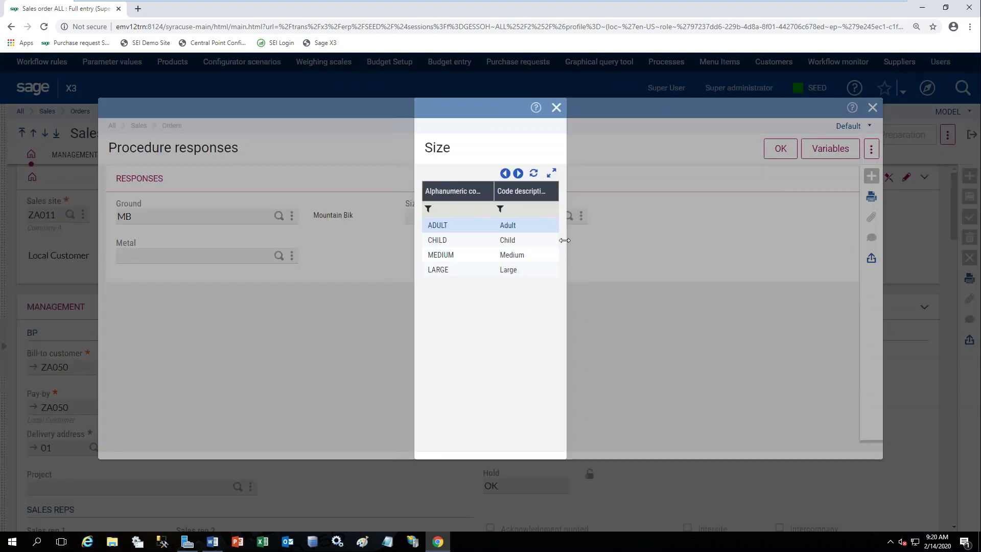
pyautogui.click(530, 230)
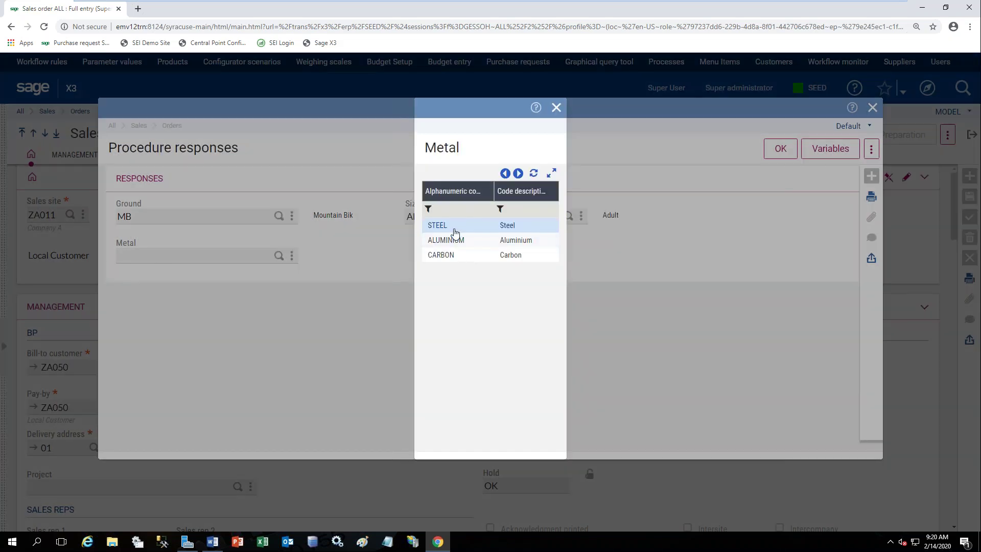
pyautogui.click(451, 247)
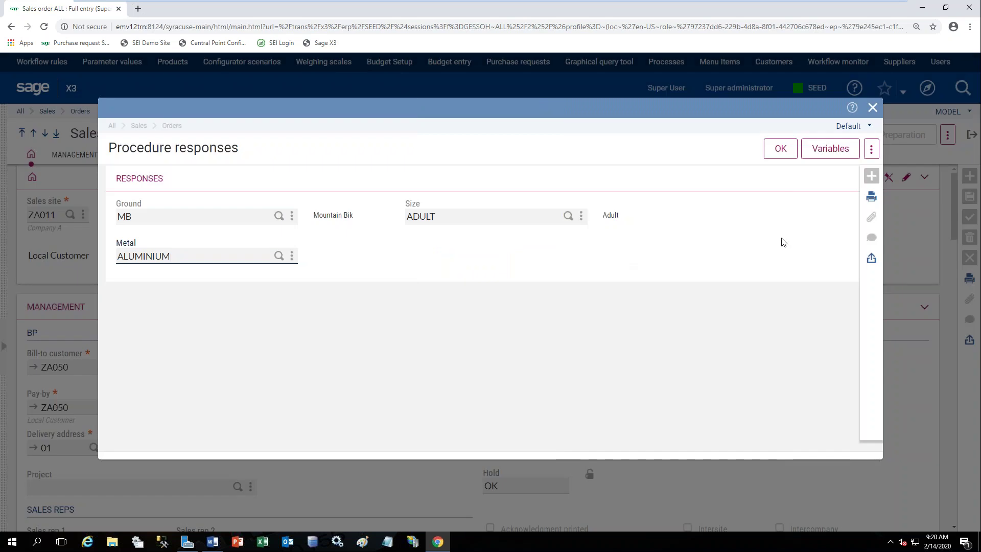
pyautogui.click(780, 154)
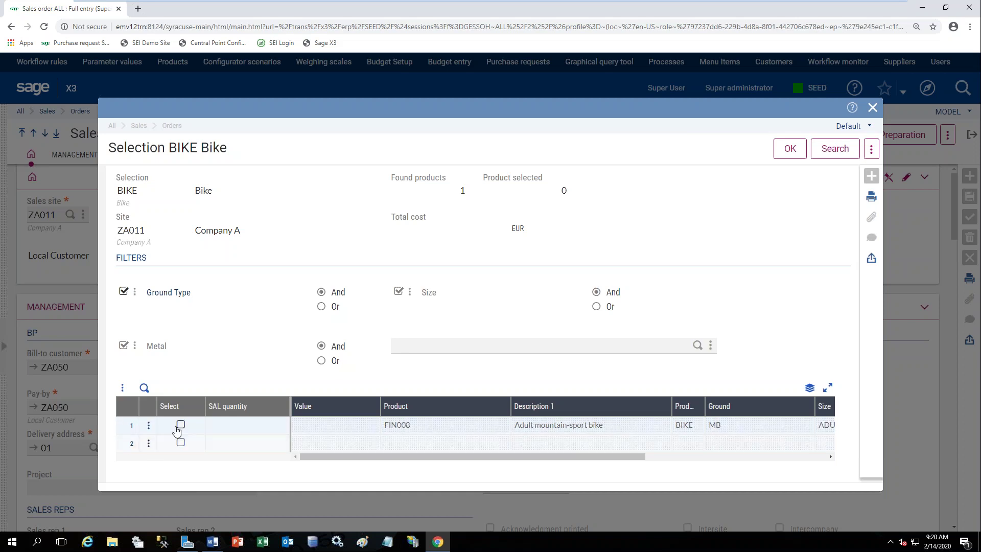
# Choose the adult mountain-sport bike FIN008 for the line and confirm.
pyautogui.click(180, 425)
pyautogui.click(791, 154)
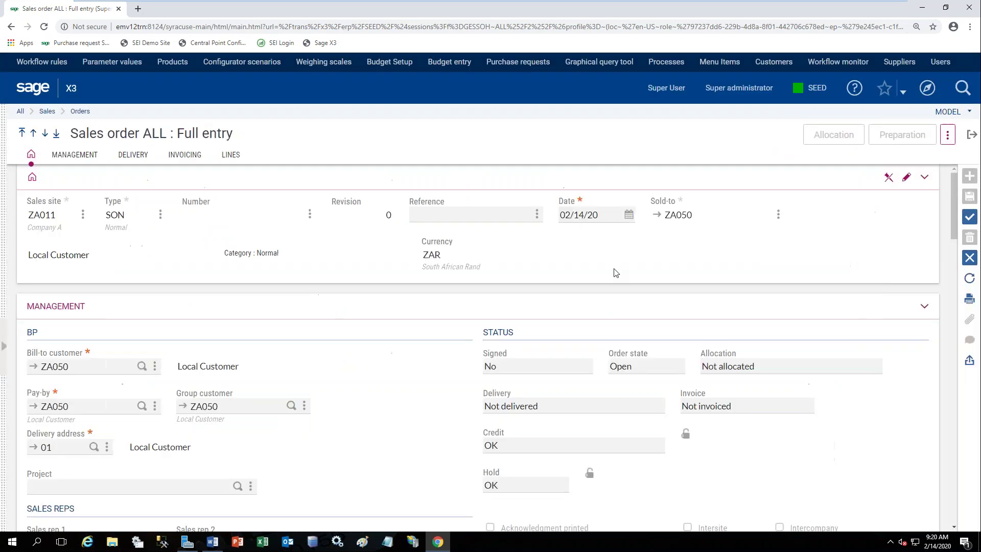
pyautogui.click(228, 157)
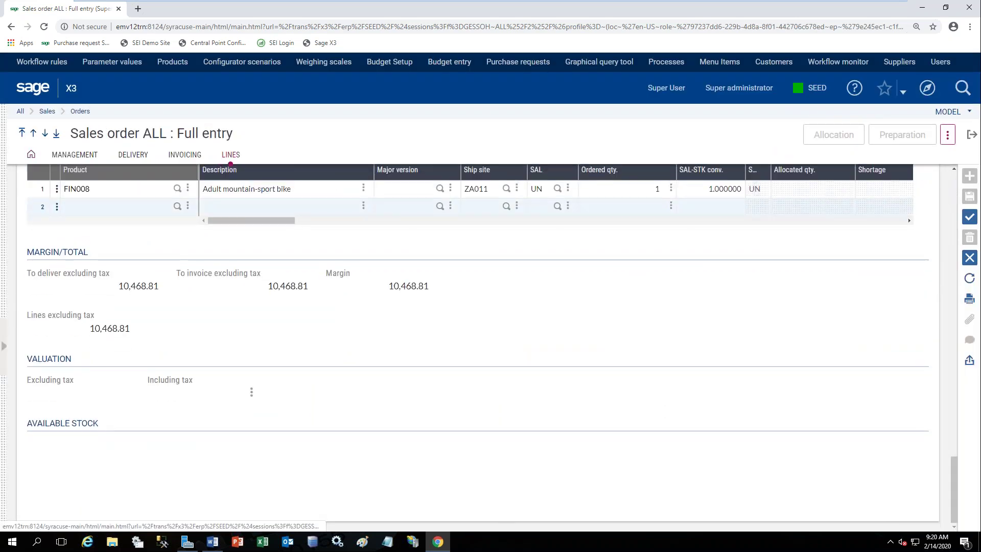
# Save sales order SONZA0110099 and exit to the Manufacturing home page.
pyautogui.click(970, 217)
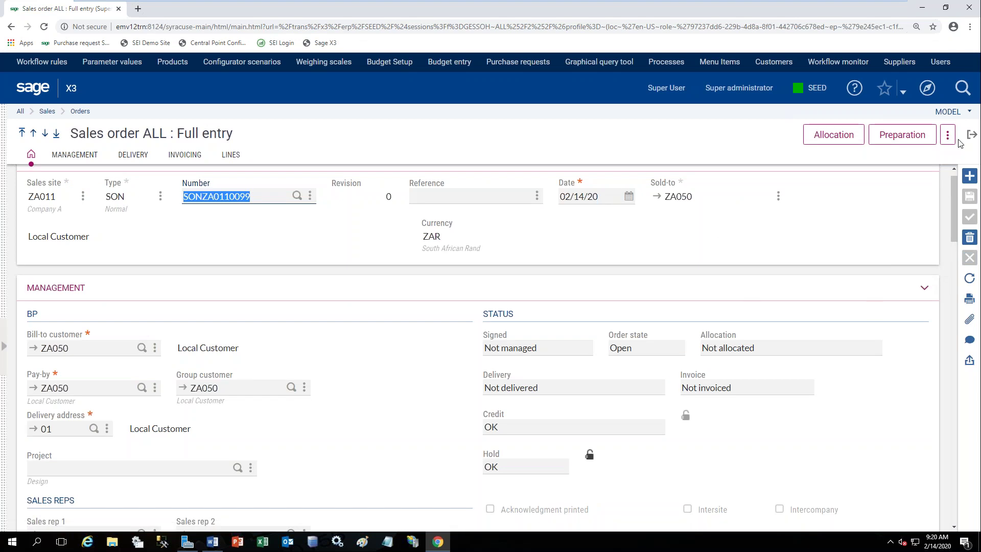
pyautogui.click(948, 136)
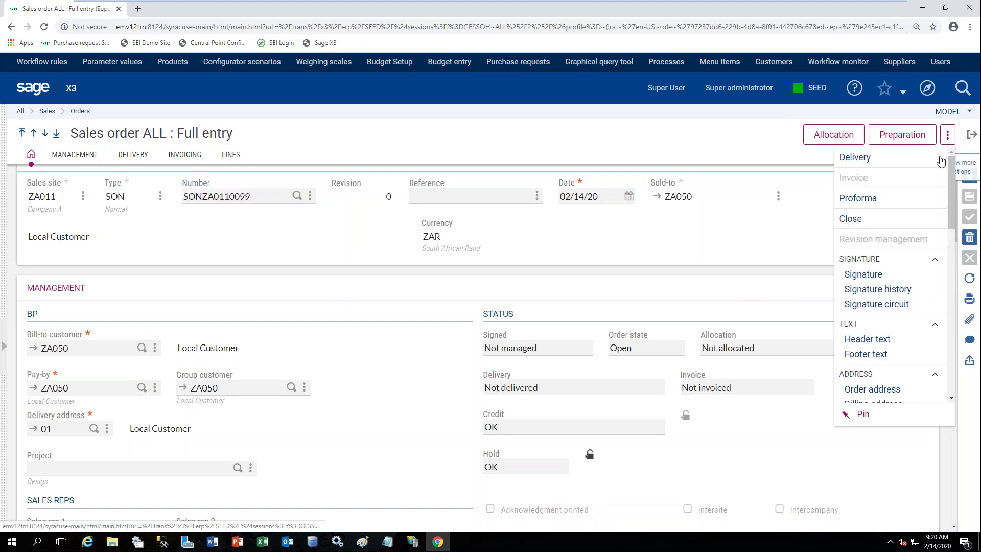
pyautogui.scroll(-4, 924, 268)
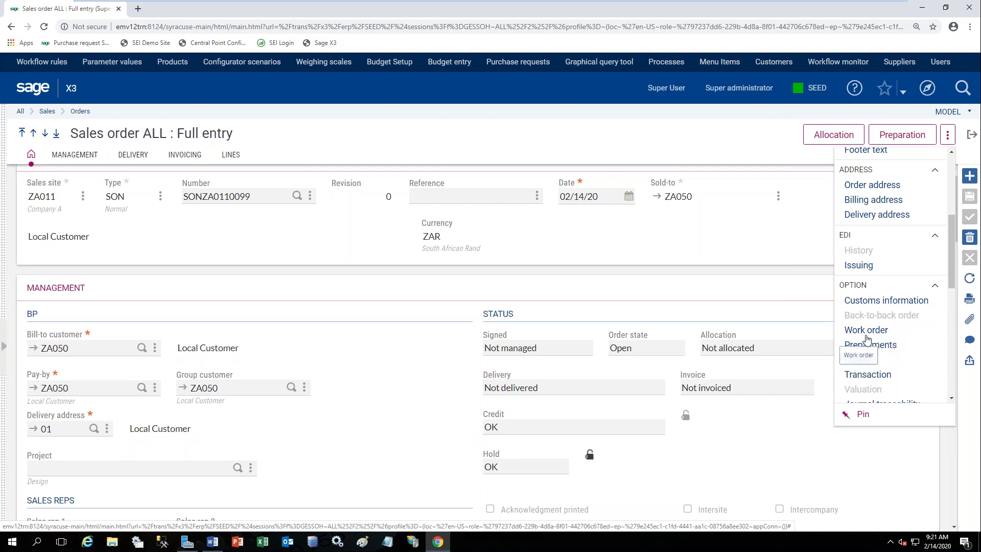
pyautogui.click(972, 135)
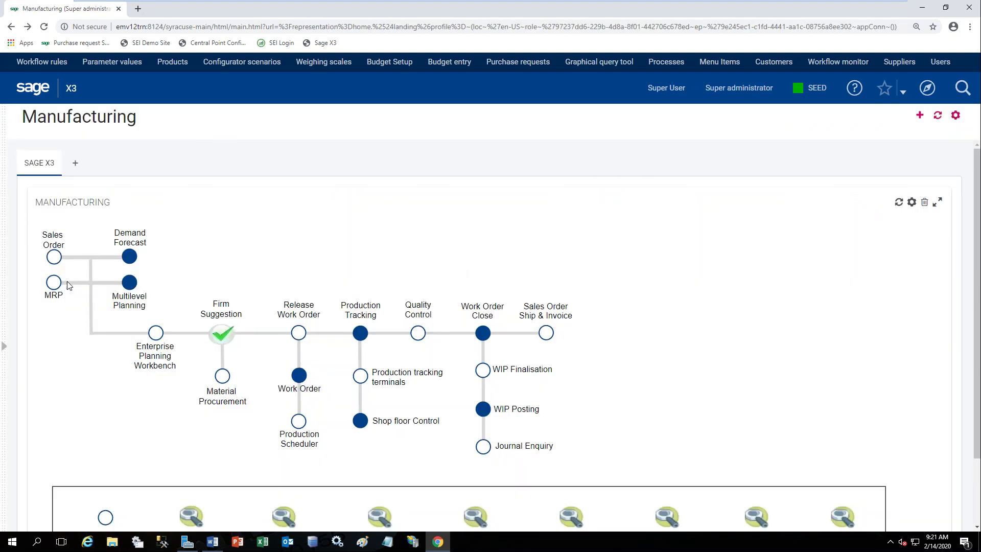
# Run MRP for site ZA011, then open the Enterprise Planning Workbench with ALL Full entry.
pyautogui.click(54, 283)
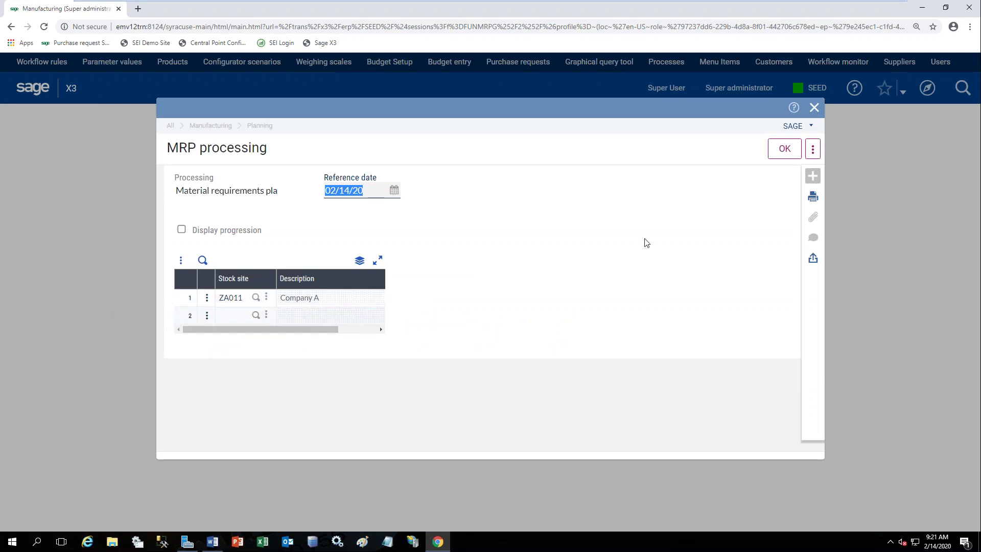
pyautogui.click(791, 156)
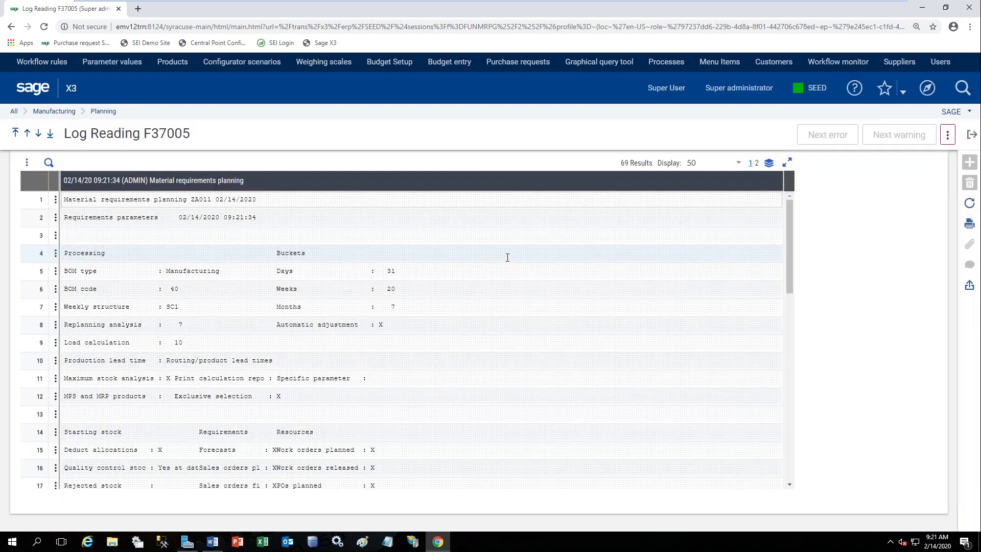
pyautogui.click(972, 135)
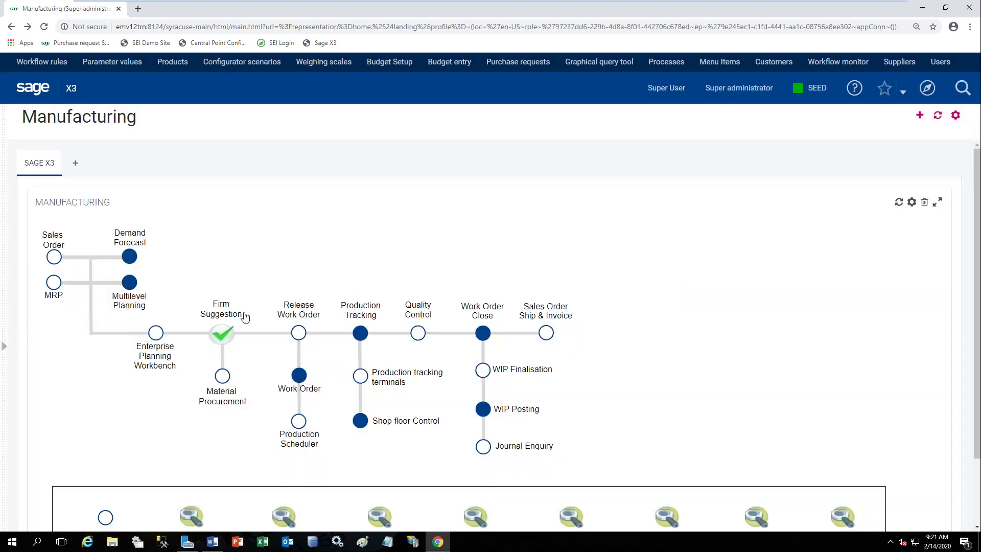
pyautogui.click(156, 336)
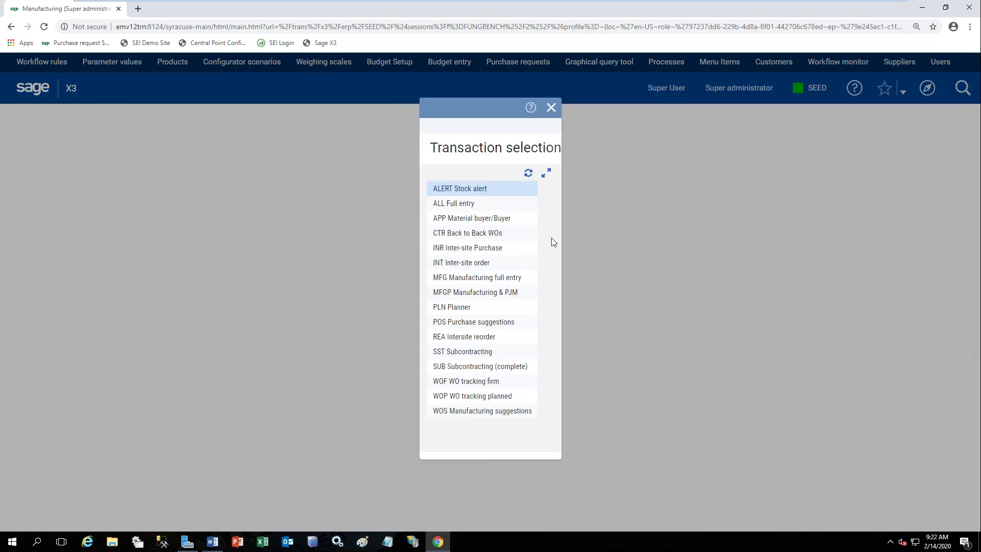
pyautogui.click(466, 205)
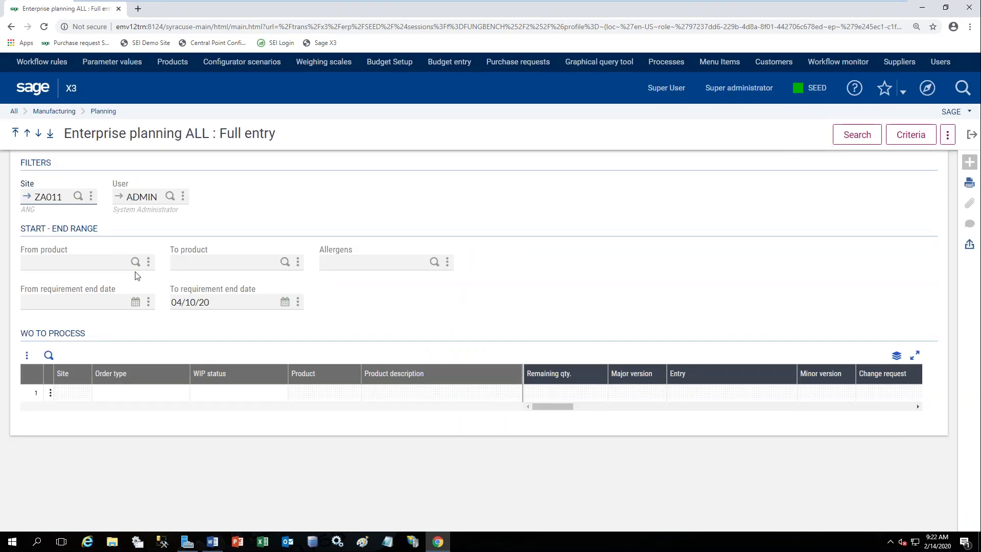
# Search FIN008 orders, inspect SONZA0110099 and planned work order WOZA0110022, then exit home.
pyautogui.write('fin008')
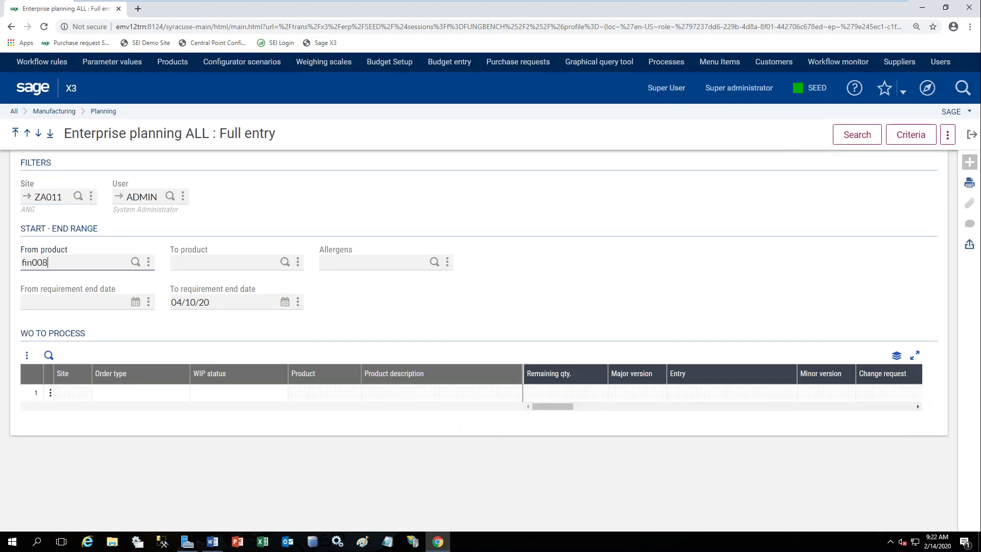
pyautogui.press('Tab')
pyautogui.click(869, 137)
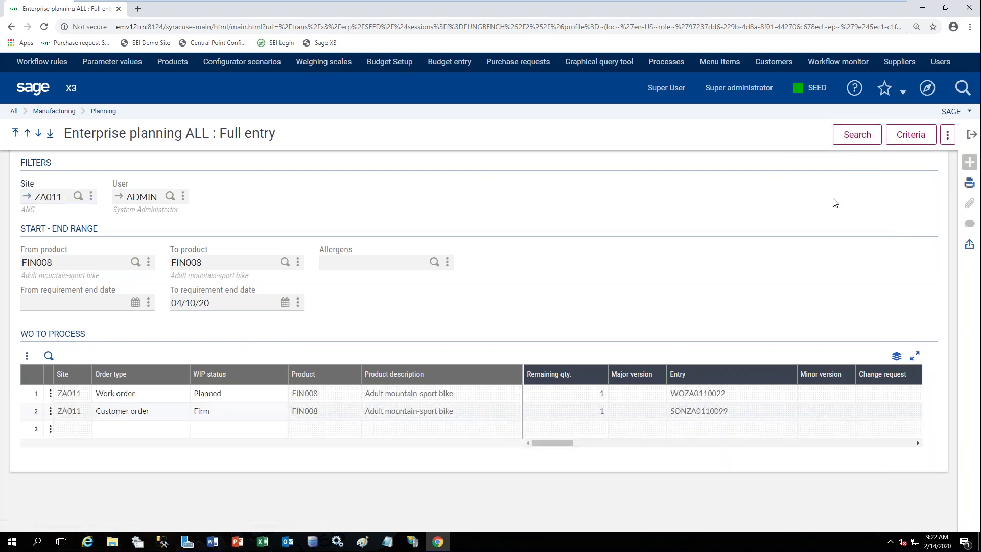
pyautogui.click(24, 419)
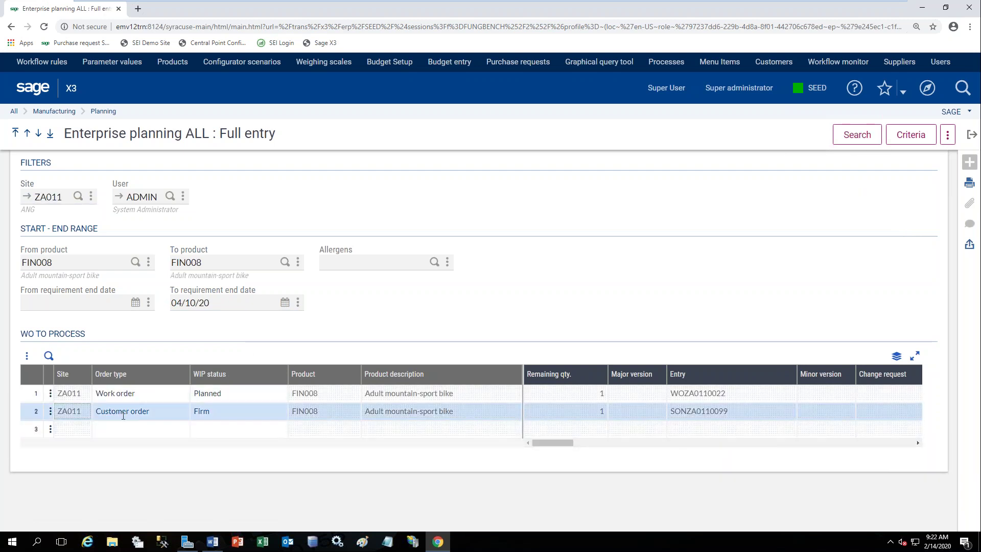
pyautogui.click(32, 394)
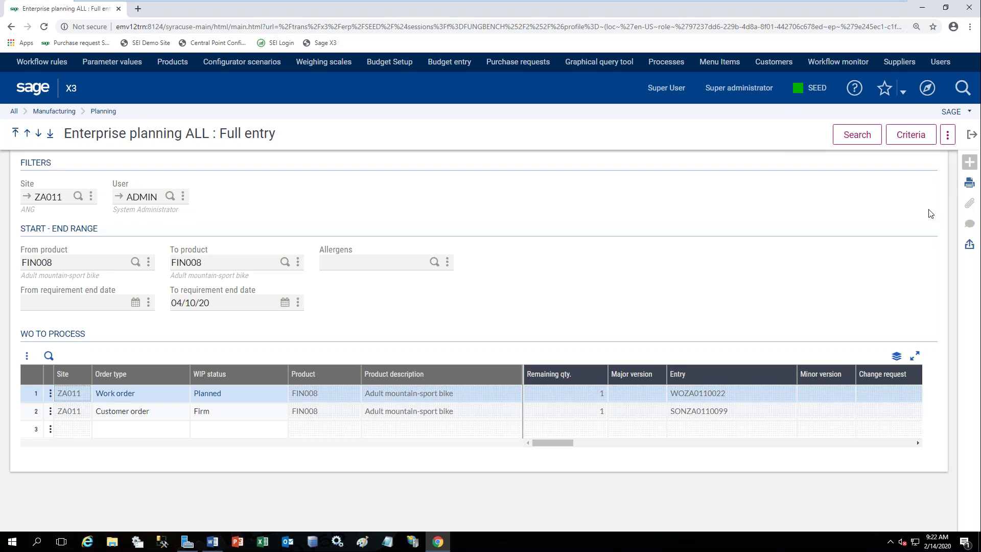
pyautogui.click(971, 135)
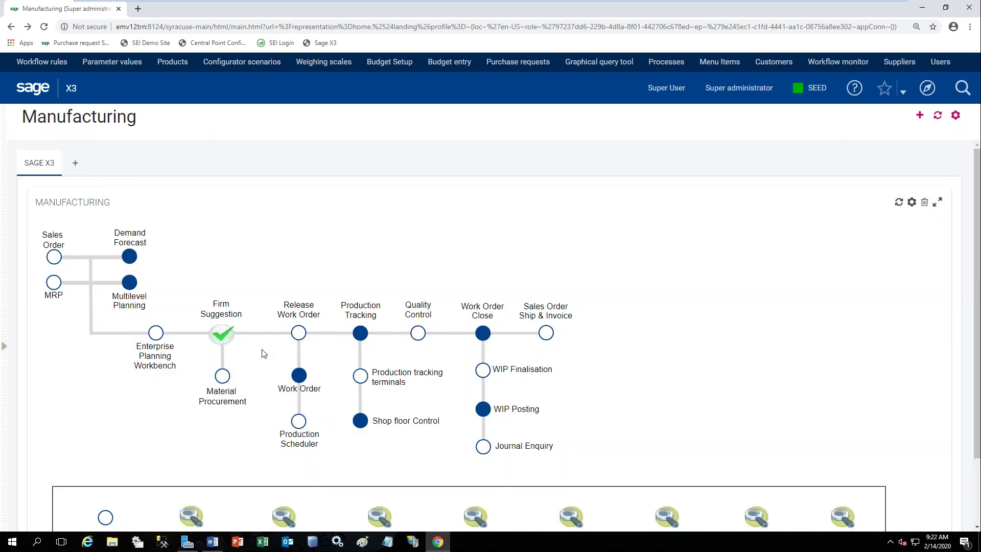
# Run multi-level planning for FIN008 starting 14 February, accepting lead-time based scheduling.
pyautogui.click(130, 289)
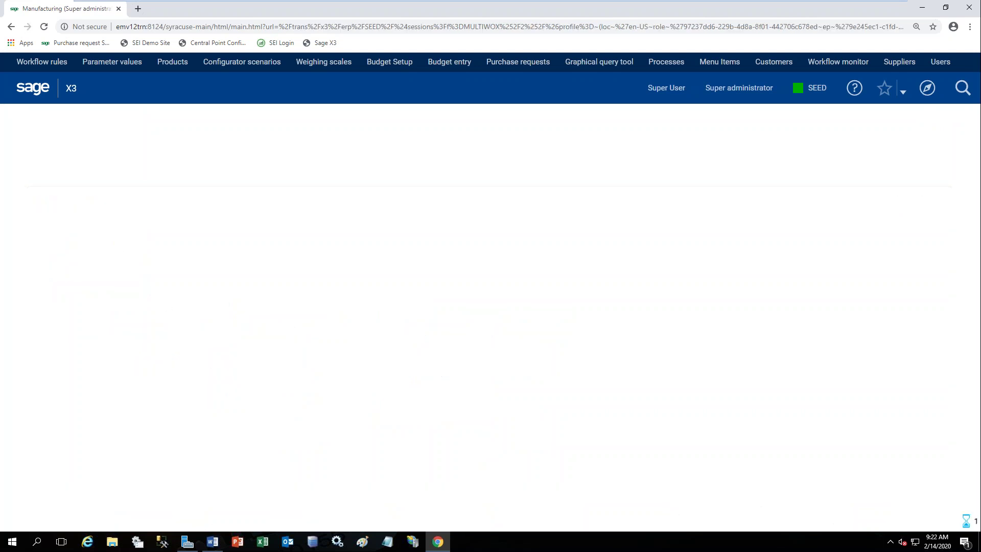
pyautogui.click(168, 235)
pyautogui.write('fin008')
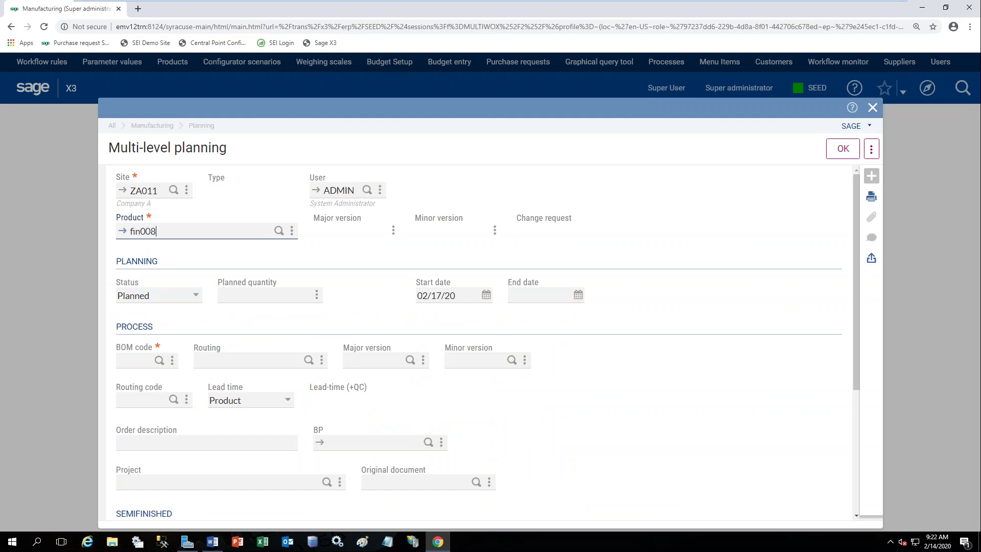
pyautogui.press('Tab')
pyautogui.click(486, 297)
pyautogui.click(486, 299)
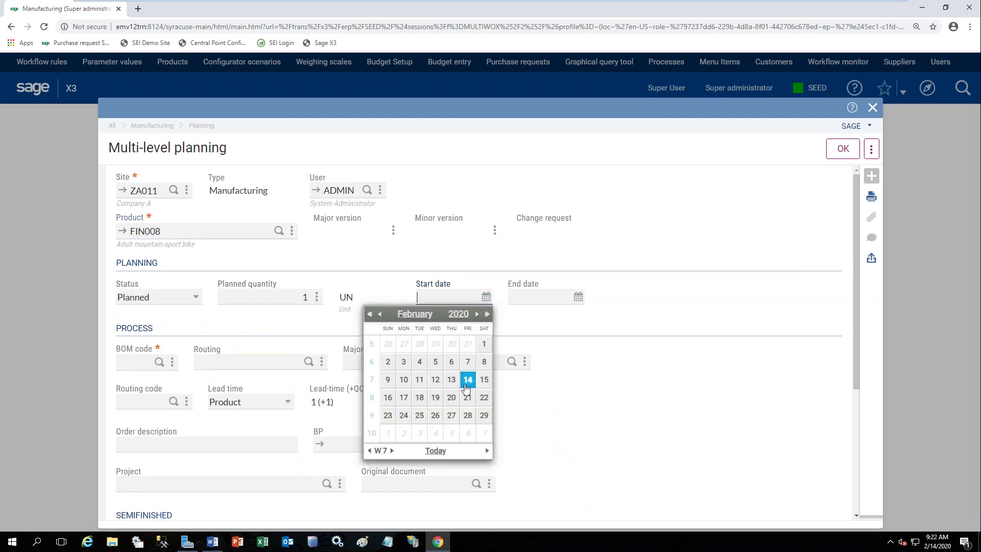
pyautogui.click(466, 379)
pyautogui.click(845, 154)
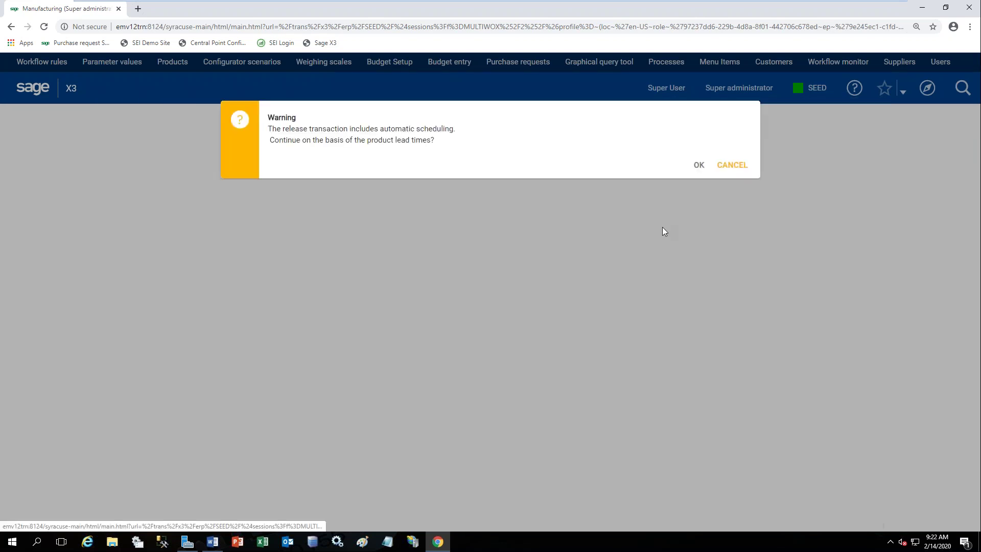
pyautogui.click(698, 166)
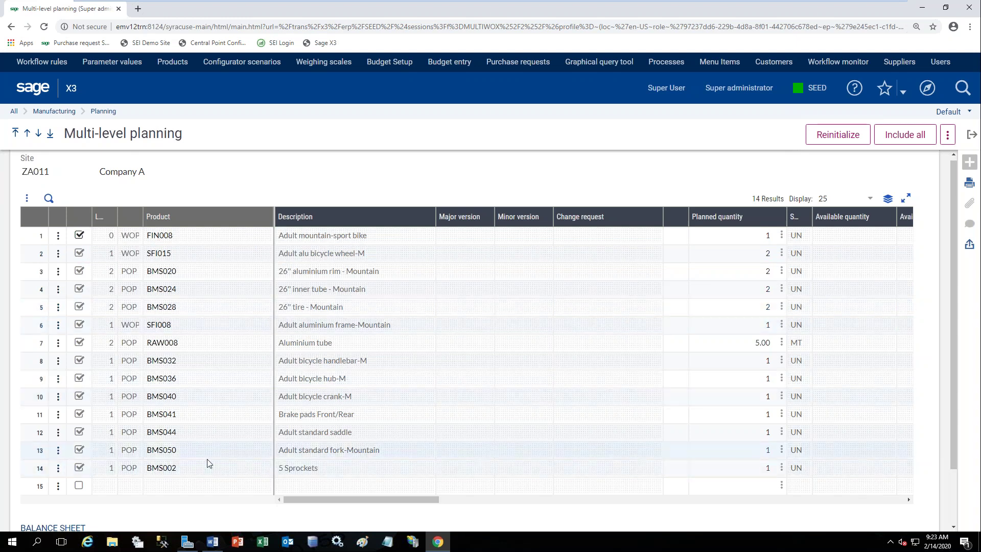
# Widen the grid column and generate the planned orders, reviewing log F37006.
pyautogui.moveTo(143, 217); pyautogui.dragTo(155, 217)
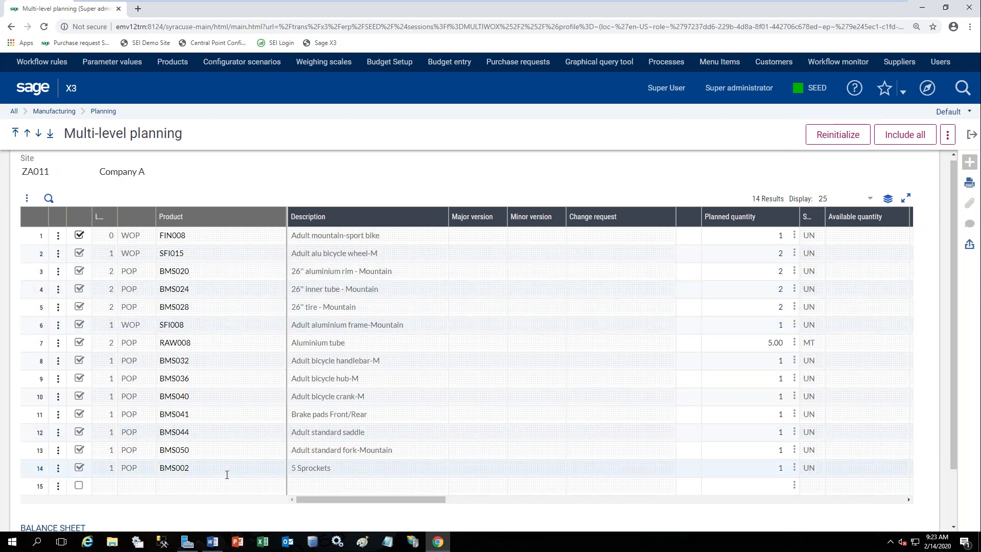
pyautogui.click(948, 136)
pyautogui.click(859, 179)
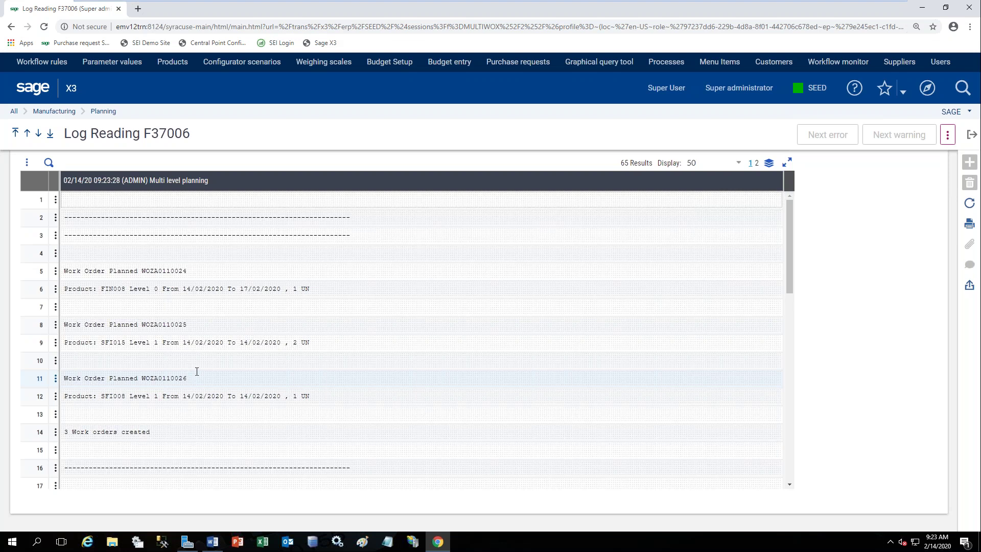
pyautogui.scroll(-4, 197, 372)
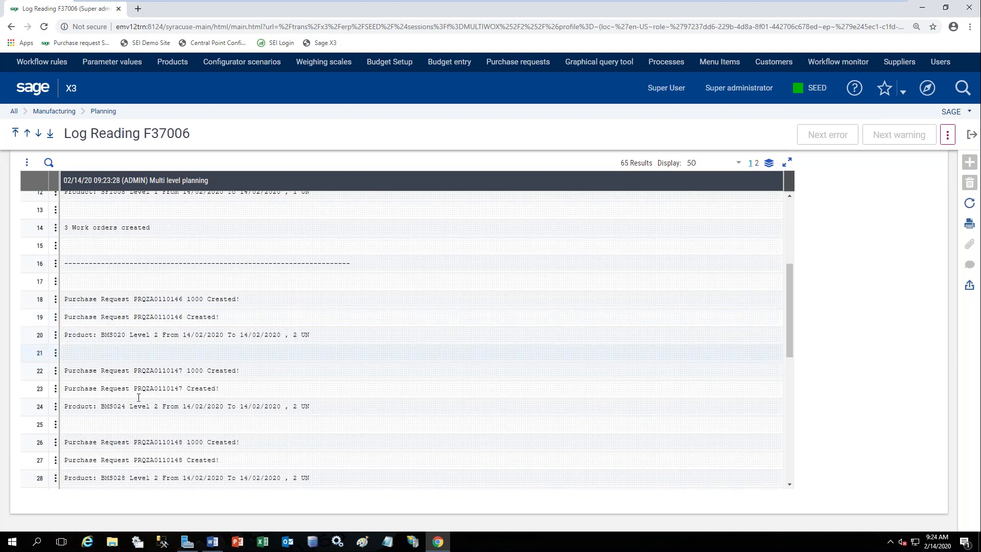
# Select work order number WOZA0110024 in the planning log and return home.
pyautogui.click(288, 542)
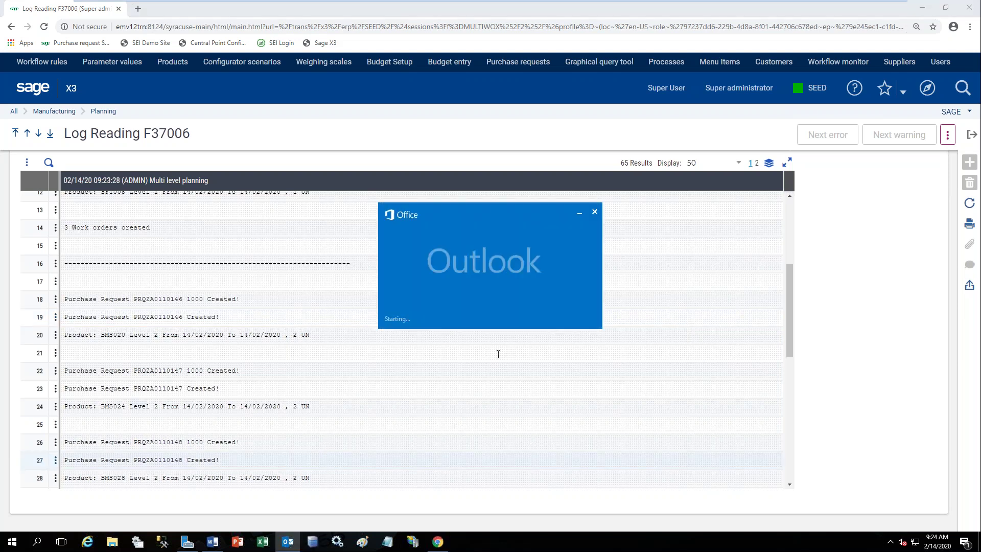
pyautogui.click(580, 213)
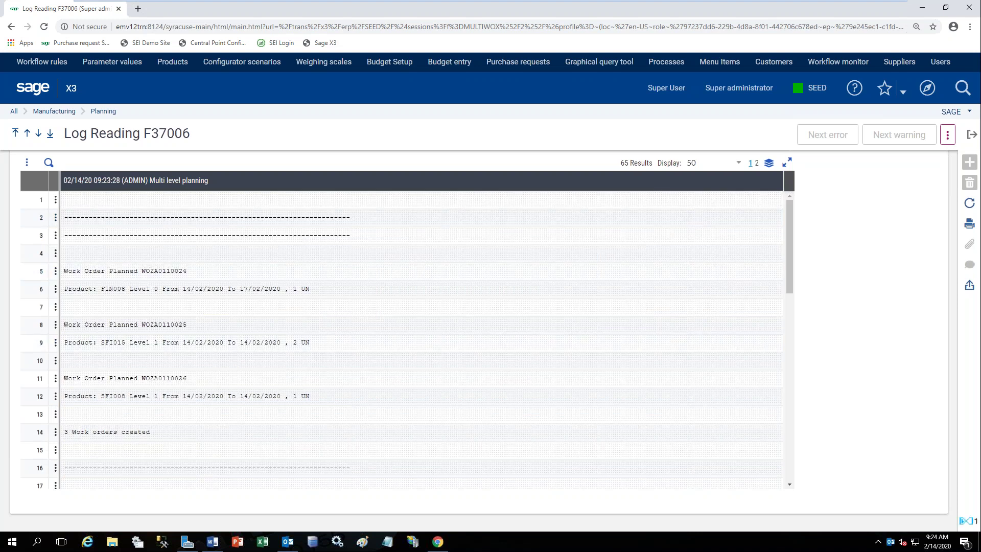
pyautogui.doubleClick(165, 271)
pyautogui.hotkey('ctrl', 'c')
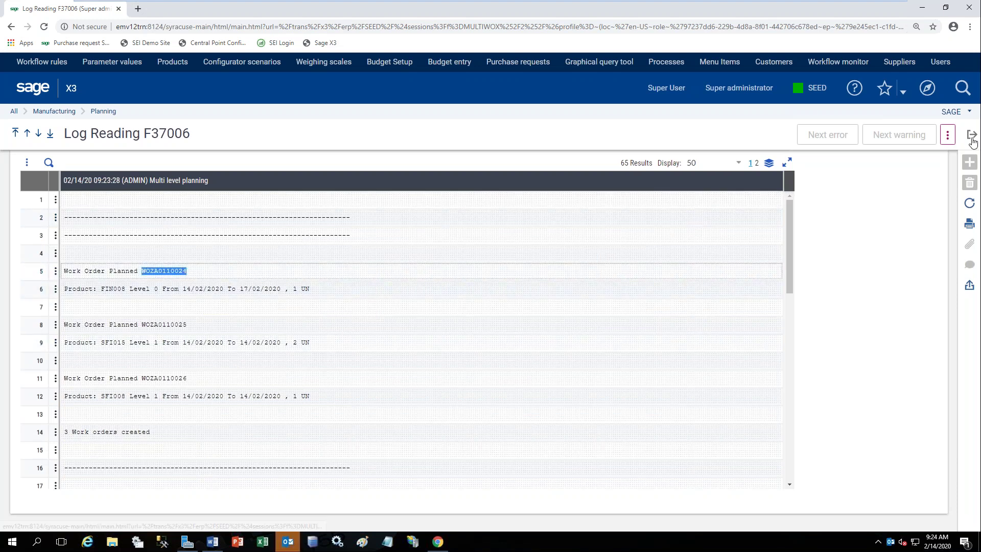
pyautogui.click(972, 136)
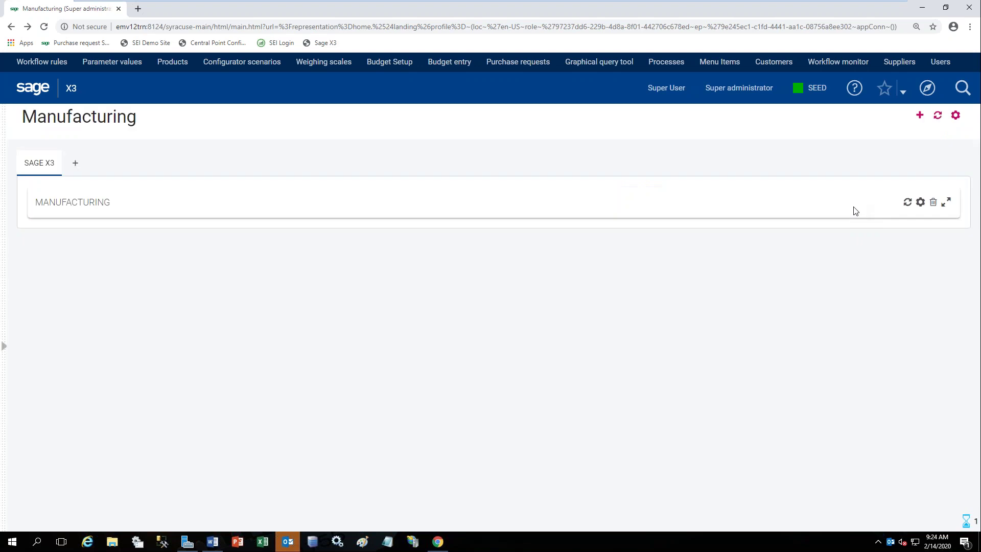
# Open work order WOZA0110024 in work order management using the order number filter.
pyautogui.click(299, 376)
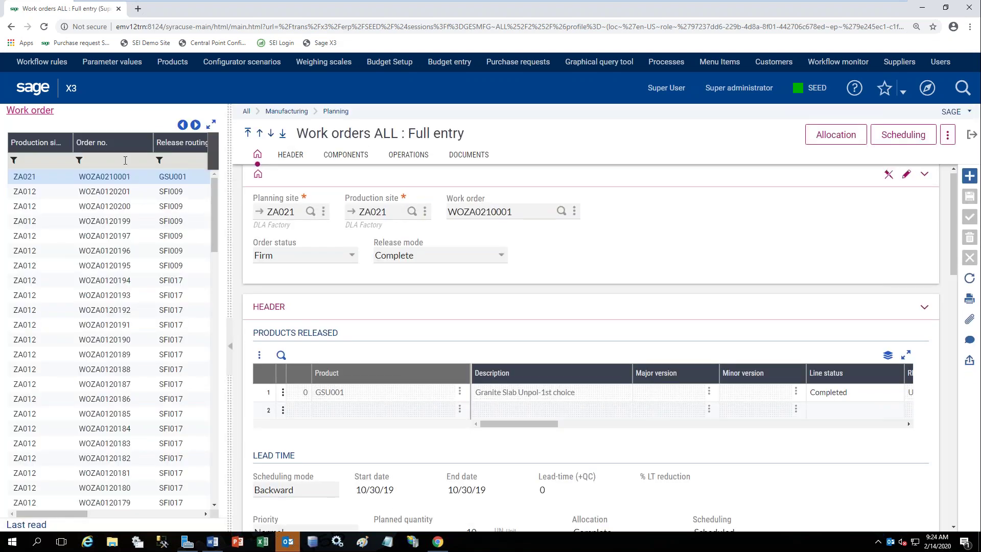
pyautogui.click(125, 160)
pyautogui.hotkey('ctrl', 'v')
pyautogui.press('Return')
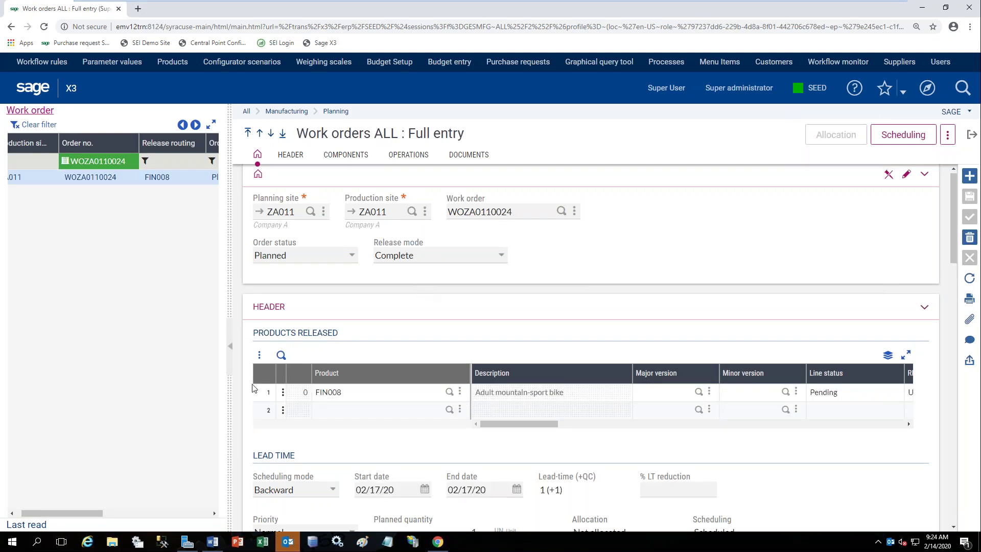
# Review its 10 components and LAB001 operation, then return to the Manufacturing dashboard.
pyautogui.click(228, 355)
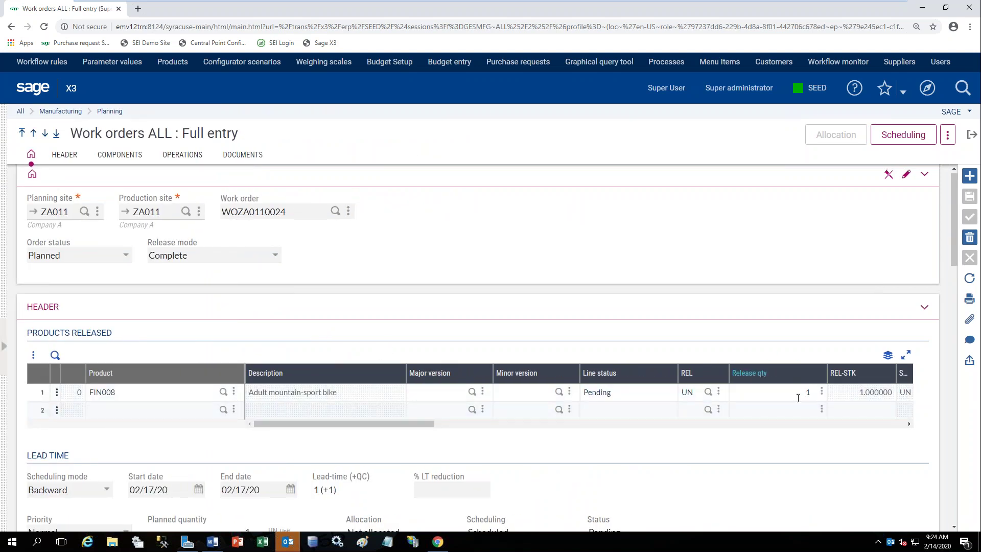
pyautogui.scroll(-6, 799, 410)
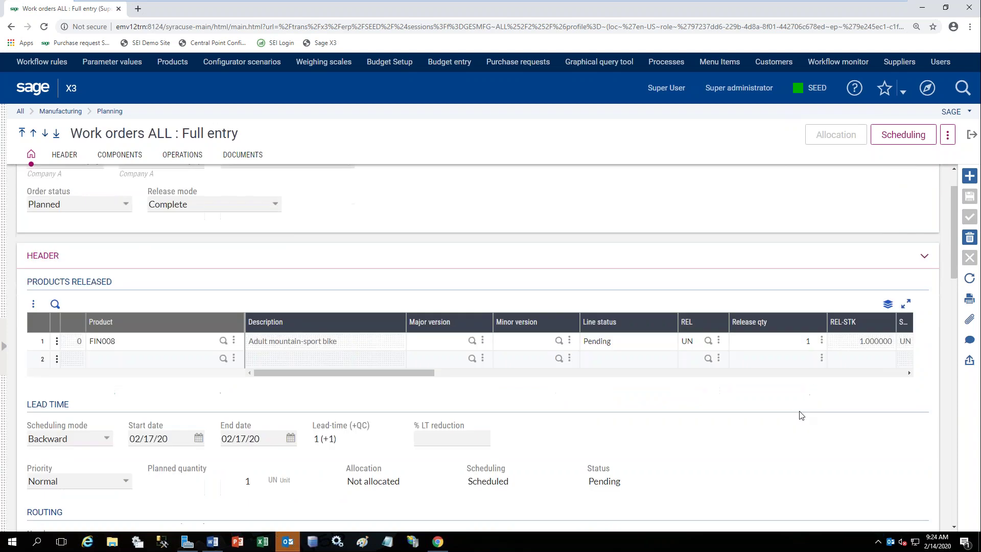
pyautogui.scroll(-5, 810, 418)
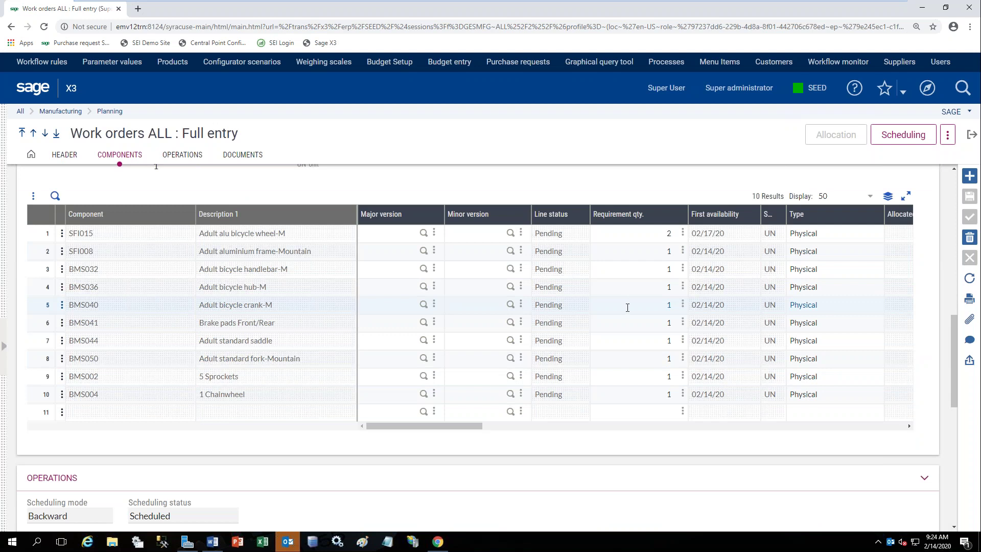
pyautogui.scroll(-4, 629, 309)
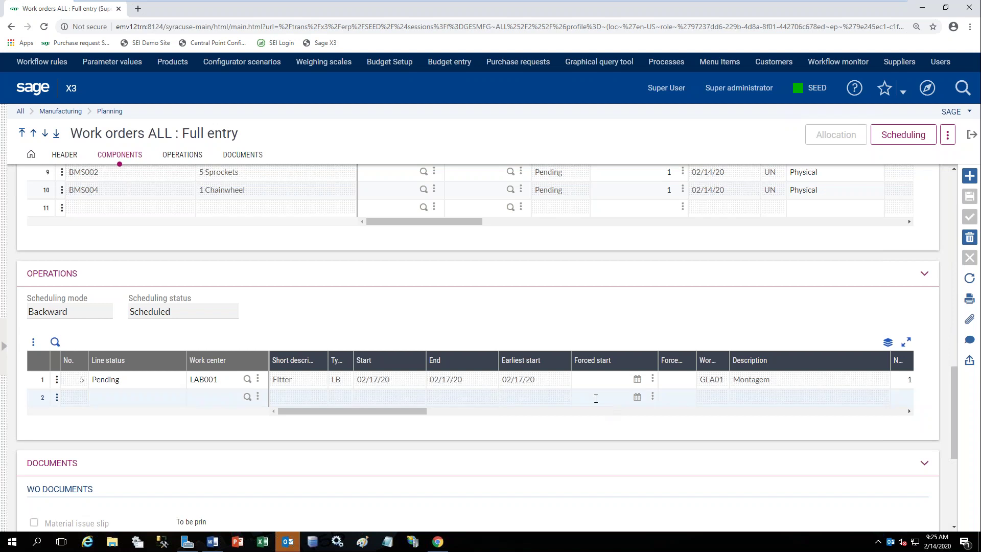
pyautogui.click(969, 137)
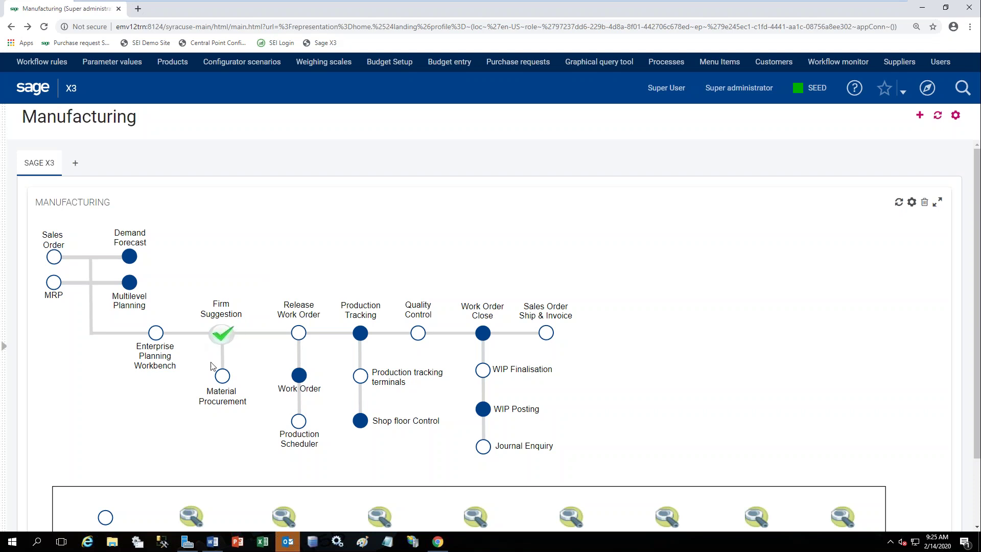
# Open purchase request PRQZA0110146 for two BMS020 rims and start generating orders.
pyautogui.click(225, 387)
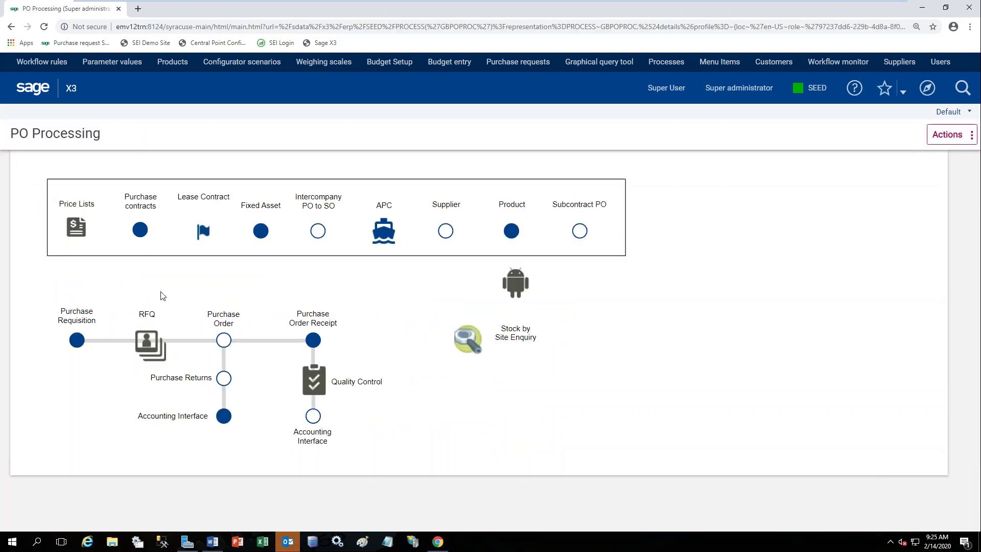
pyautogui.click(80, 343)
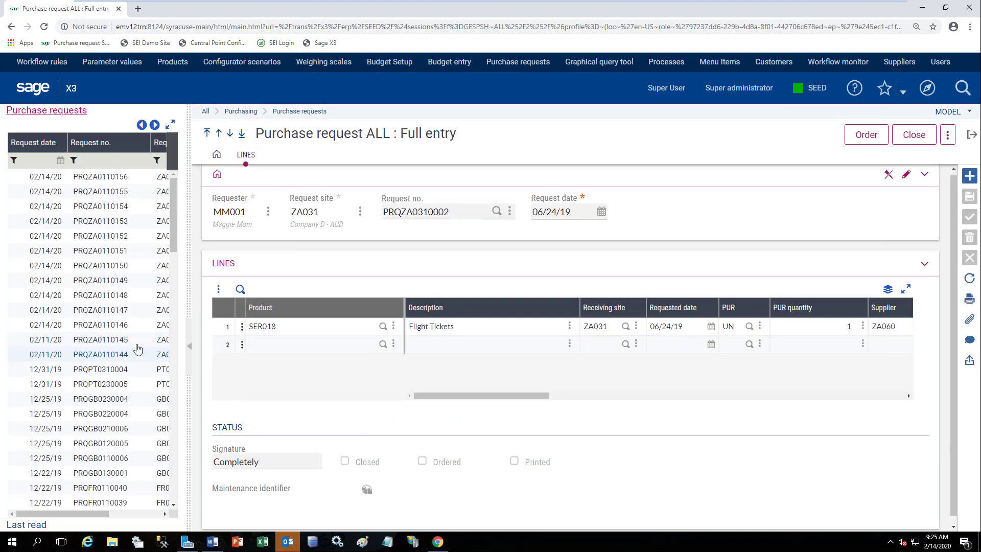
pyautogui.click(125, 327)
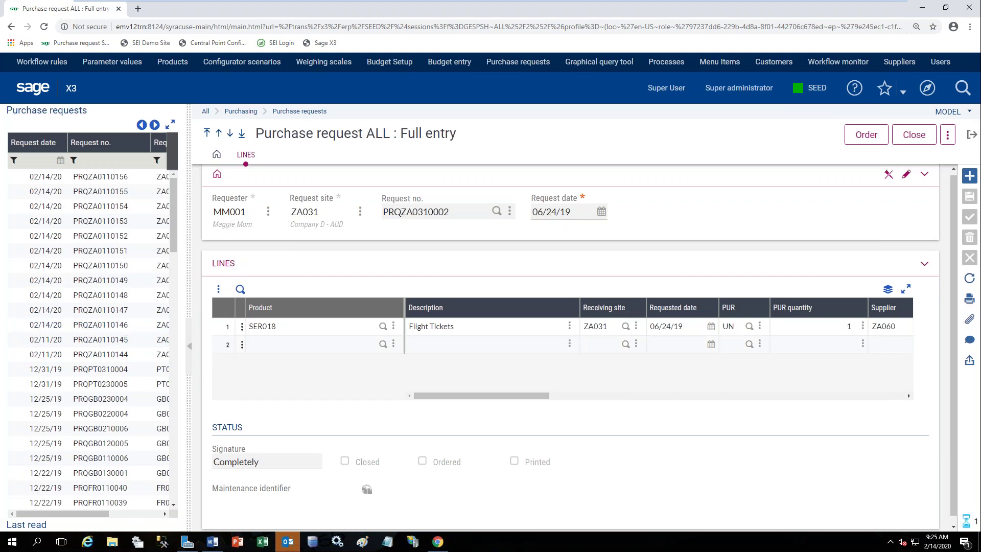
pyautogui.click(189, 346)
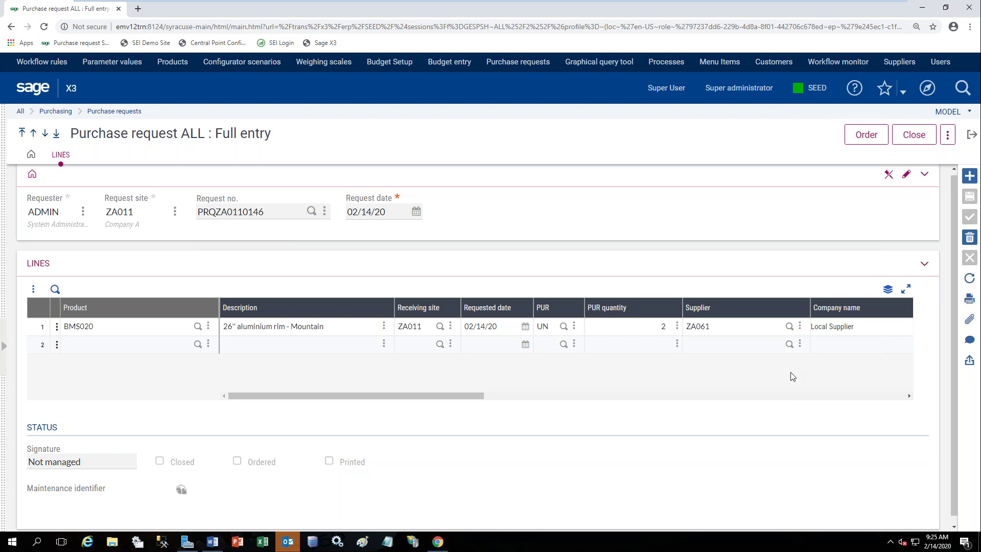
pyautogui.click(876, 143)
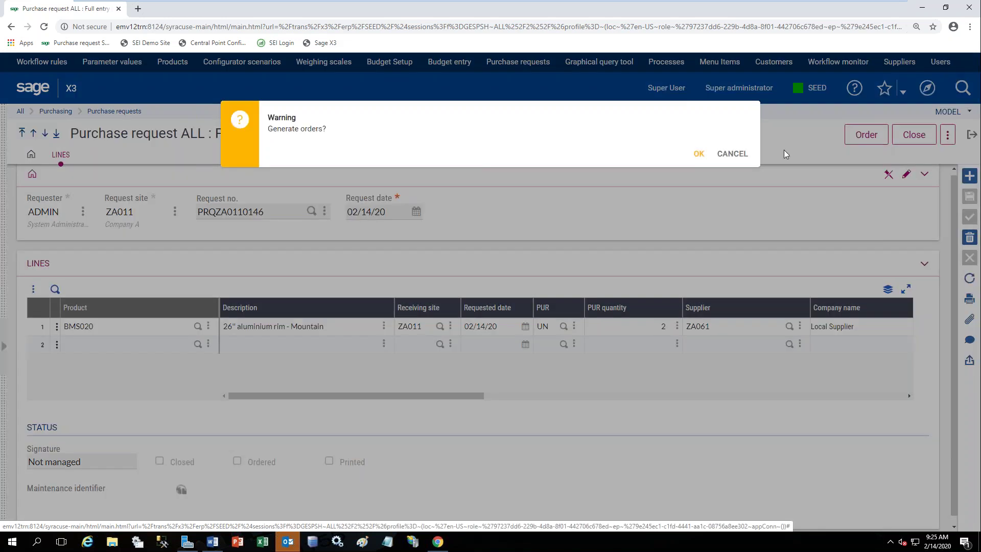
# Generate the purchase order and copy its number POZA0110059 from the log.
pyautogui.click(700, 154)
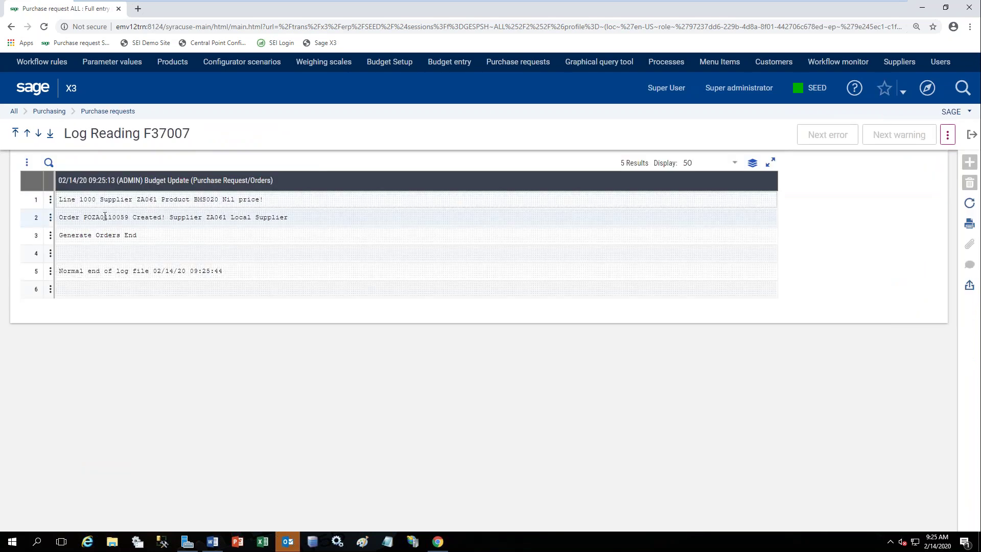
pyautogui.doubleClick(104, 216)
pyautogui.rightClick(104, 217)
pyautogui.click(123, 224)
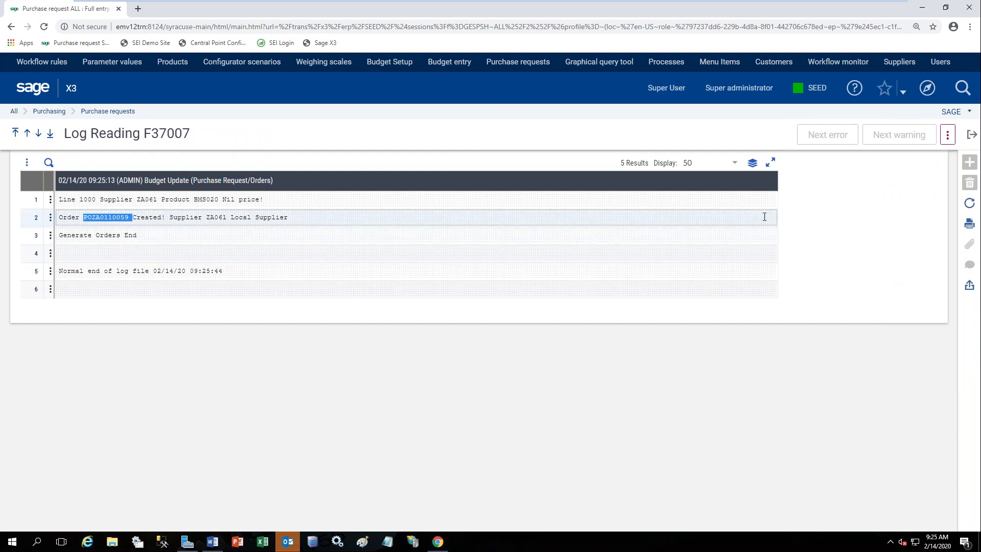
pyautogui.click(973, 139)
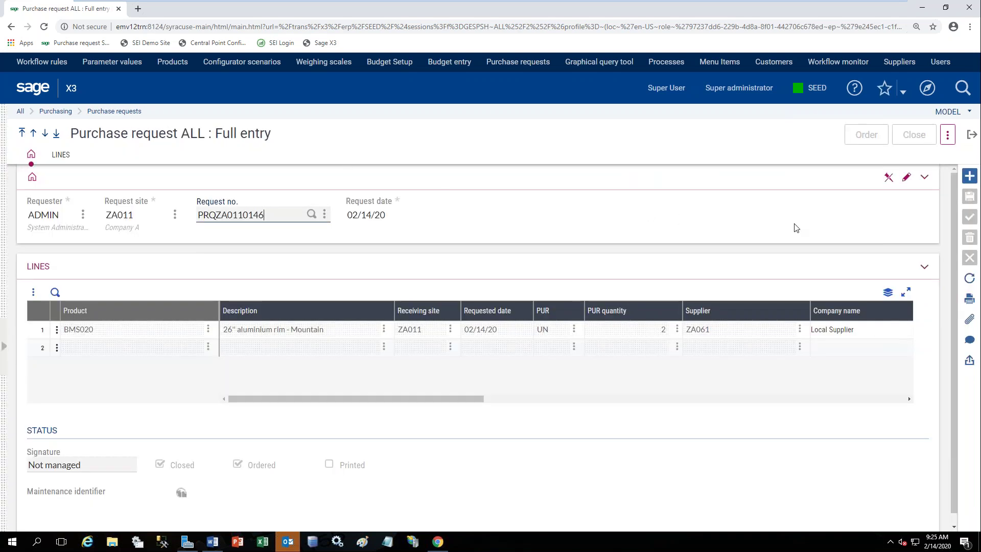
# Open purchase order POZA0110059 in ALL Full entry from the request's generated orders.
pyautogui.click(950, 138)
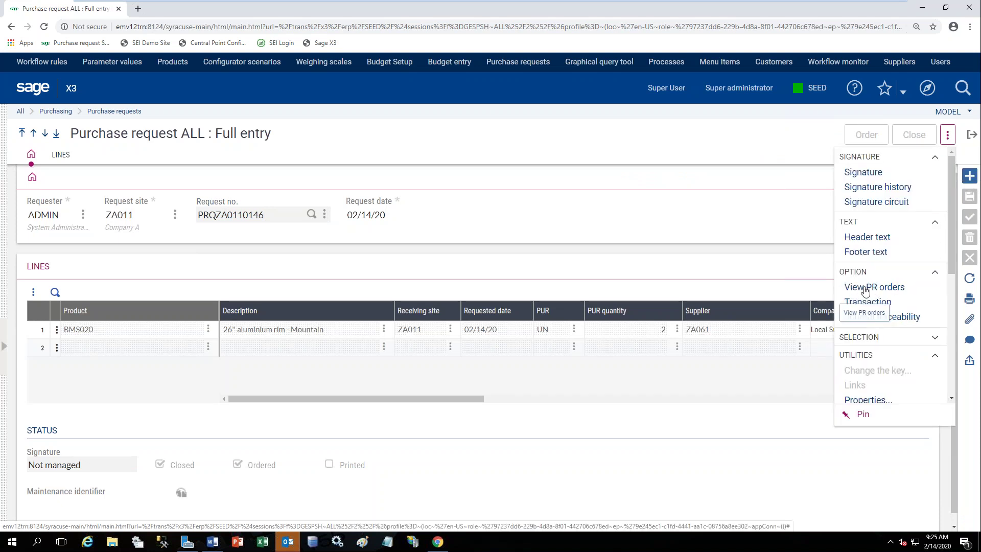
pyautogui.click(885, 290)
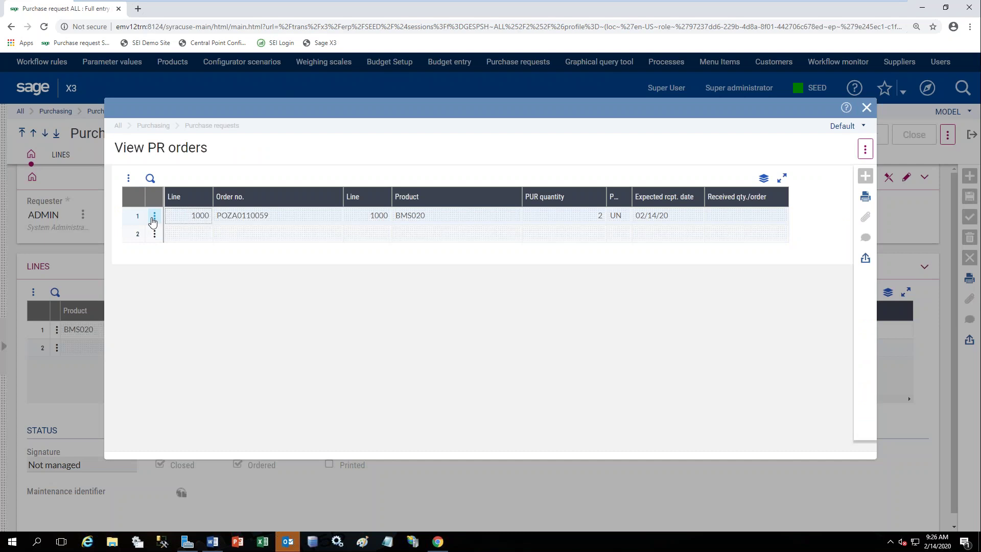
pyautogui.click(153, 217)
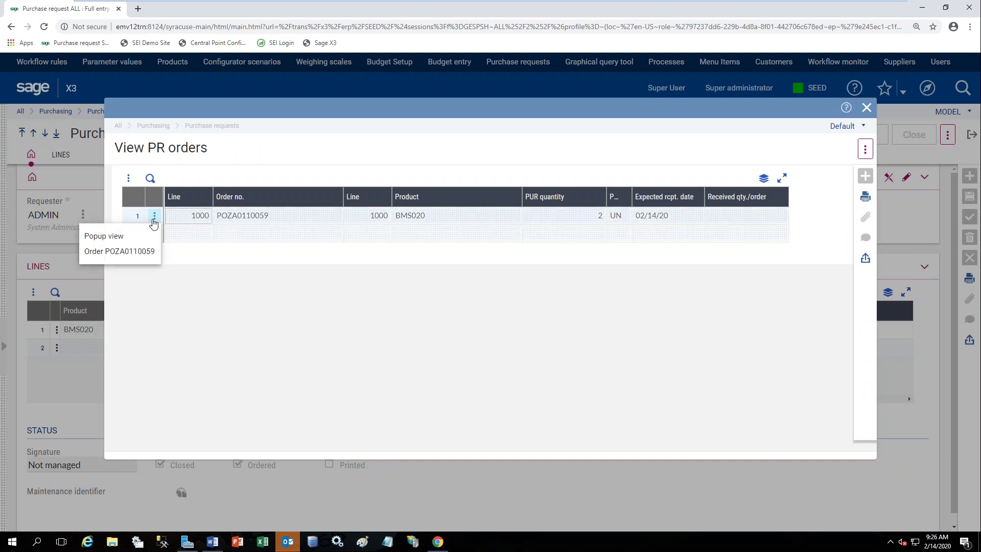
pyautogui.click(134, 252)
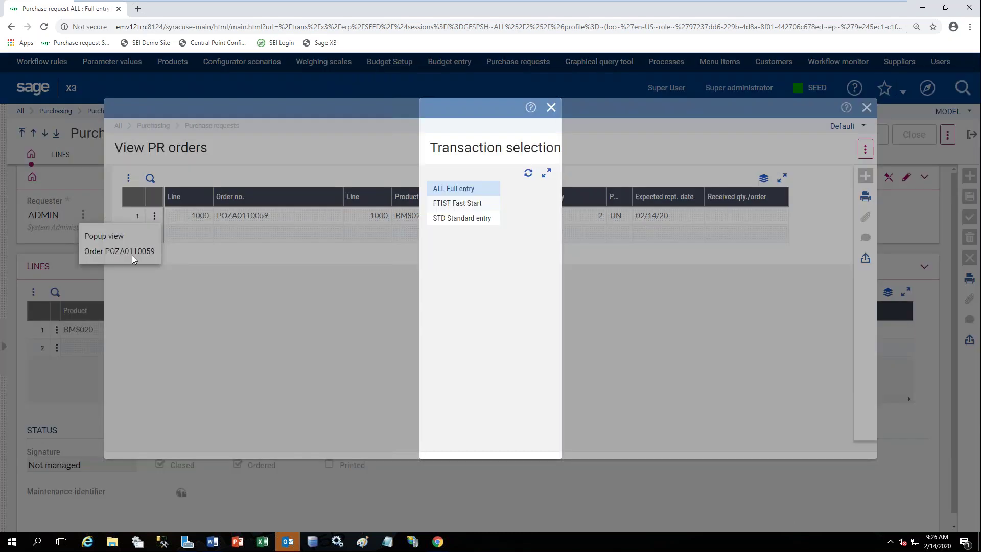
pyautogui.click(478, 189)
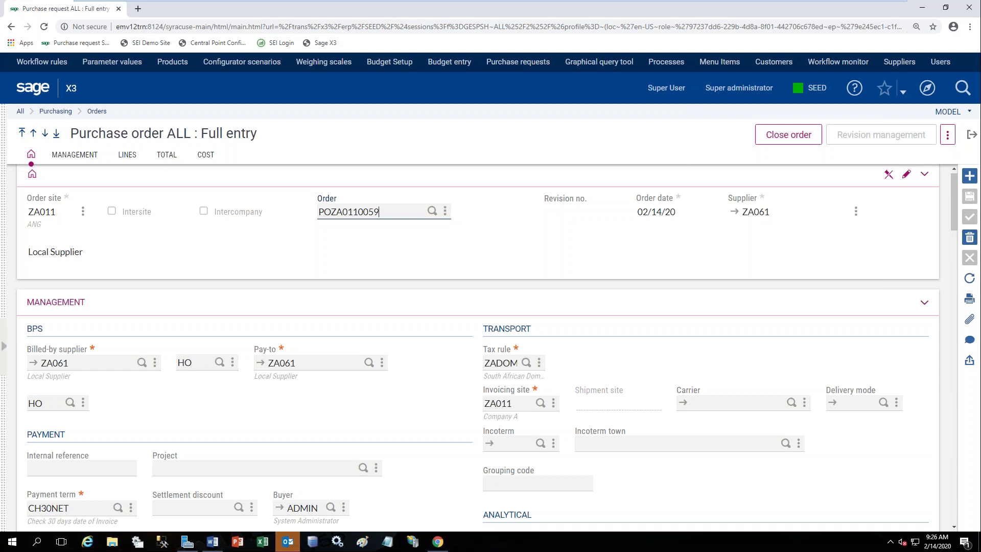
pyautogui.click(127, 155)
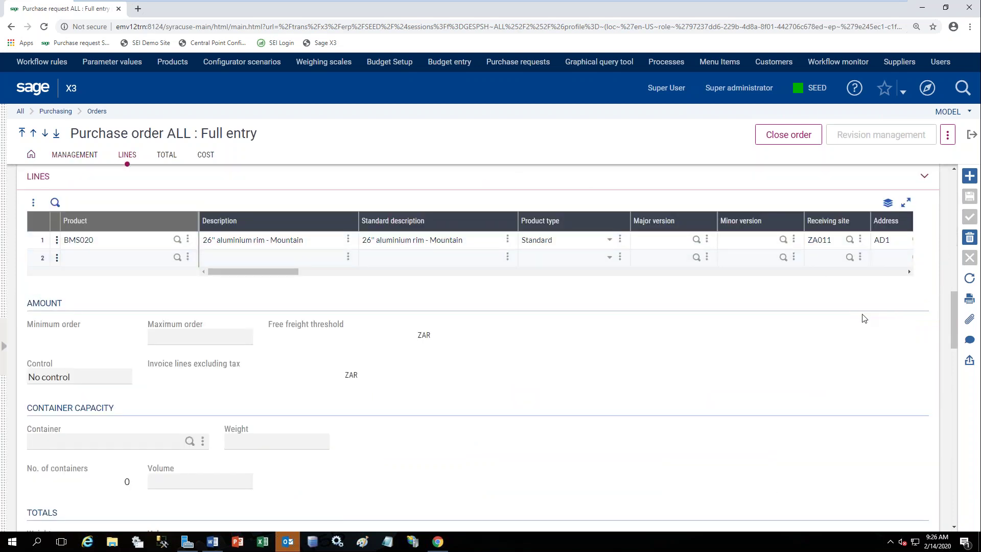
pyautogui.click(970, 136)
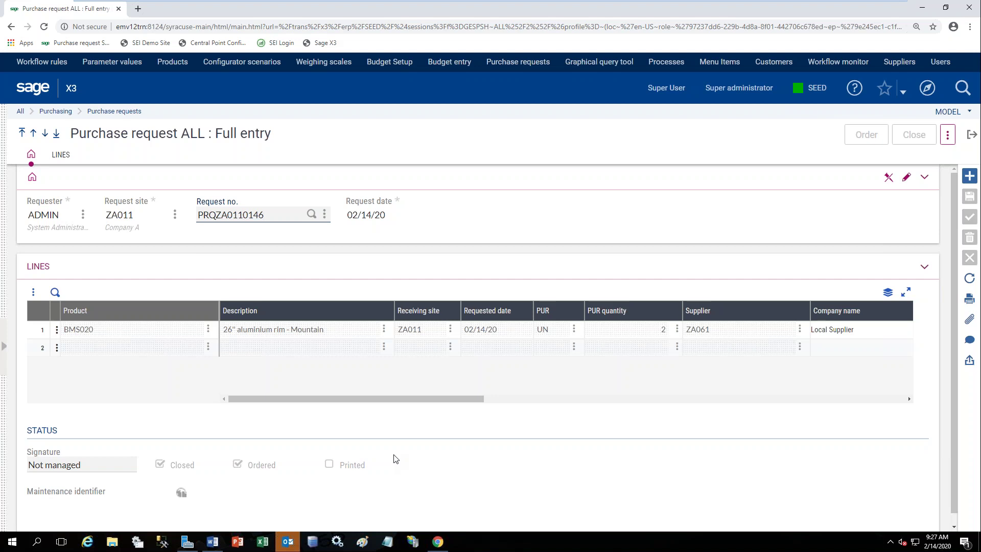
pyautogui.click(286, 543)
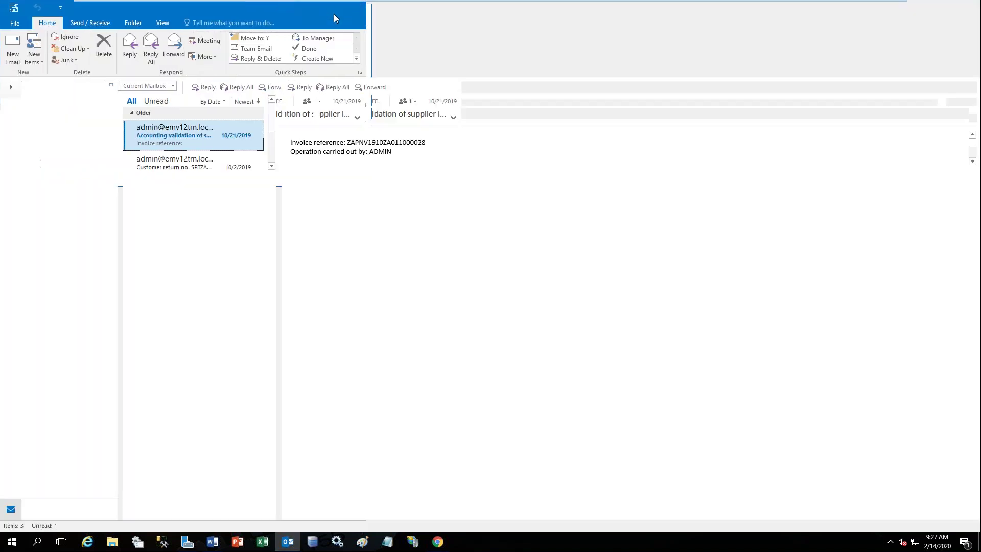
# From the finance Inbox, open the PRQZA0110133 signing e-mail and follow its full-view link into Sage X3.
pyautogui.scroll(-5, 74, 413)
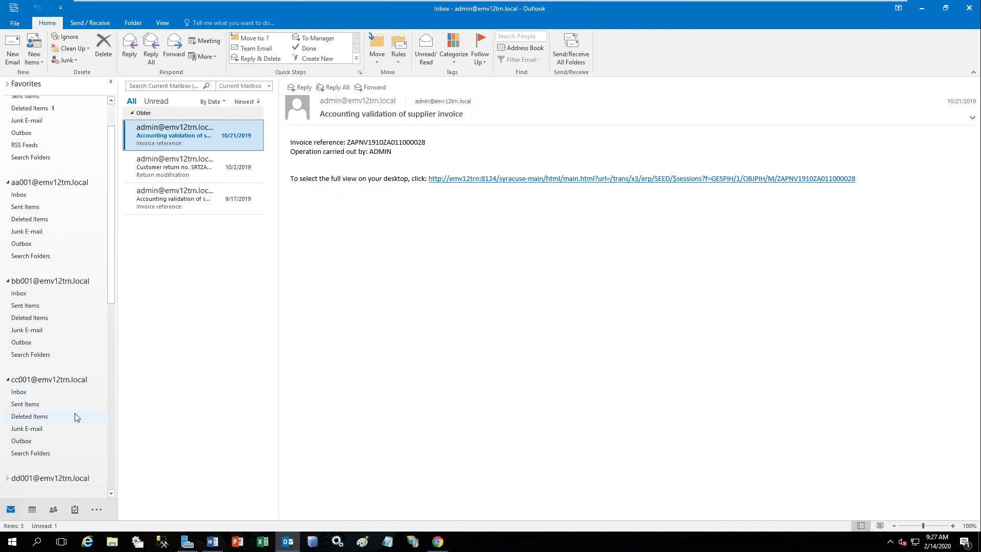
pyautogui.click(29, 445)
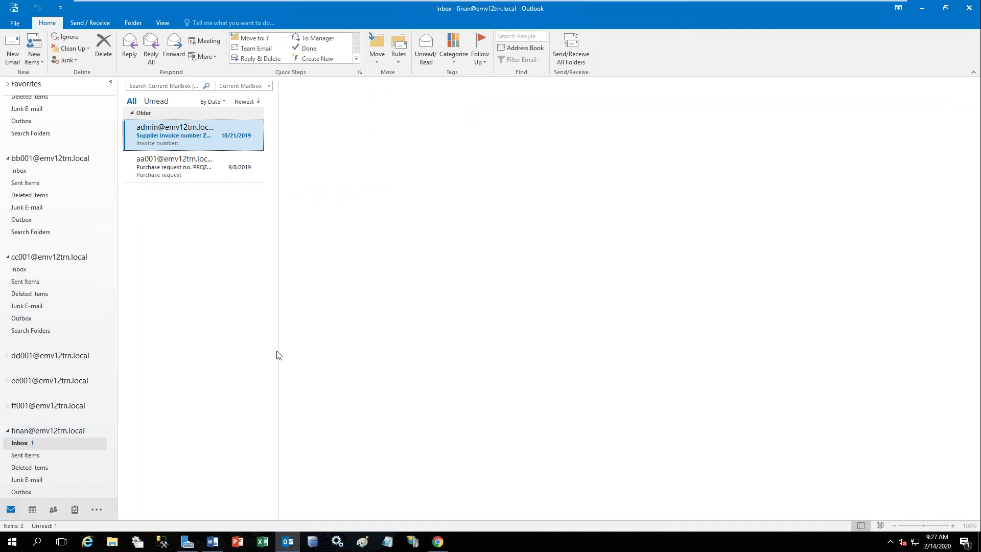
pyautogui.click(178, 176)
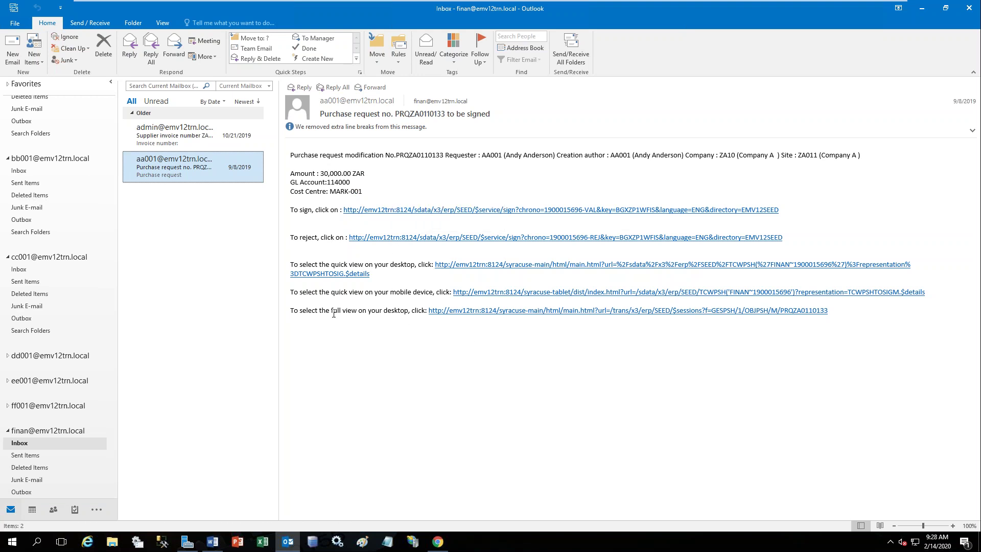
pyautogui.click(455, 311)
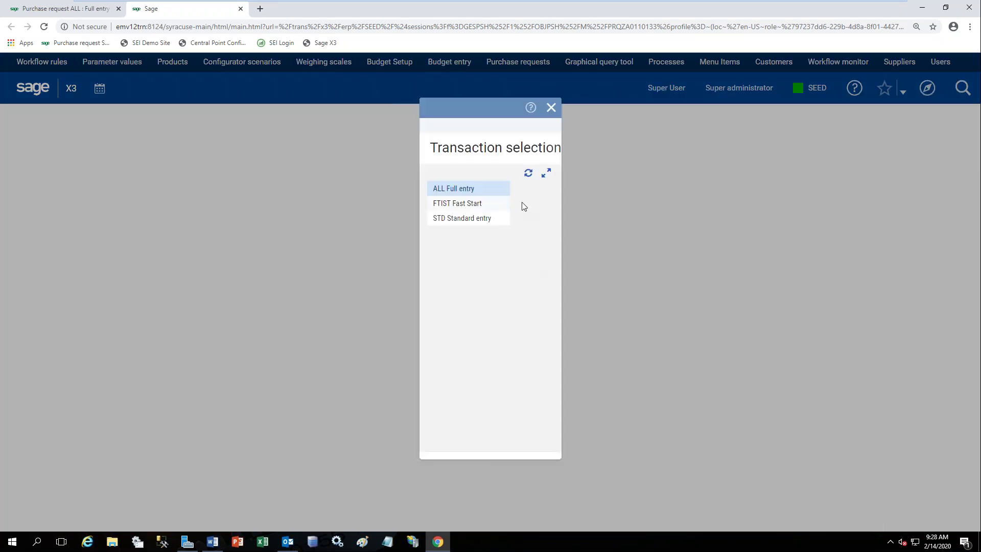
# Open PRQZA0110133 in ALL Full entry and check the laptop line's budget: 90,000.00 against 5,830,000.00.
pyautogui.click(499, 195)
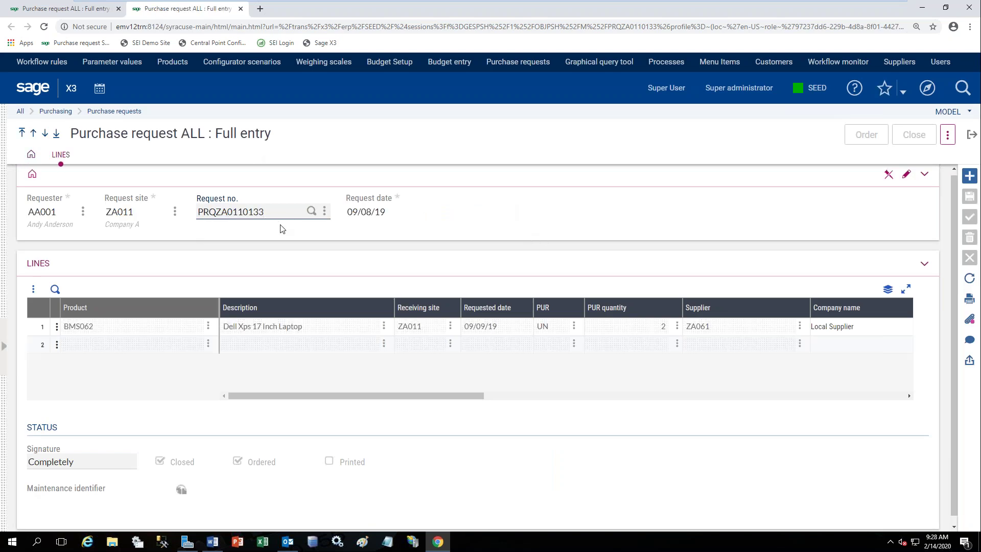
pyautogui.click(57, 332)
pyautogui.click(56, 330)
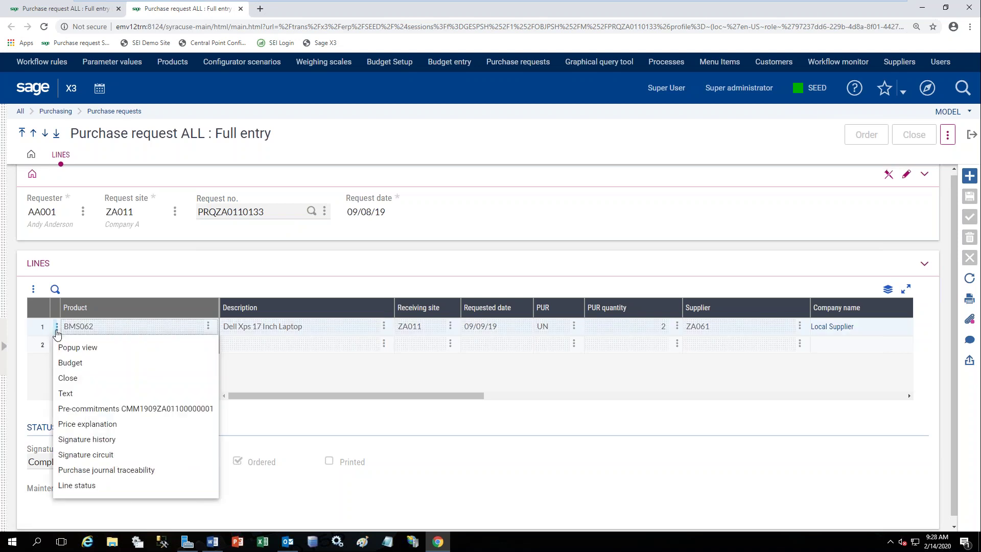
pyautogui.click(66, 364)
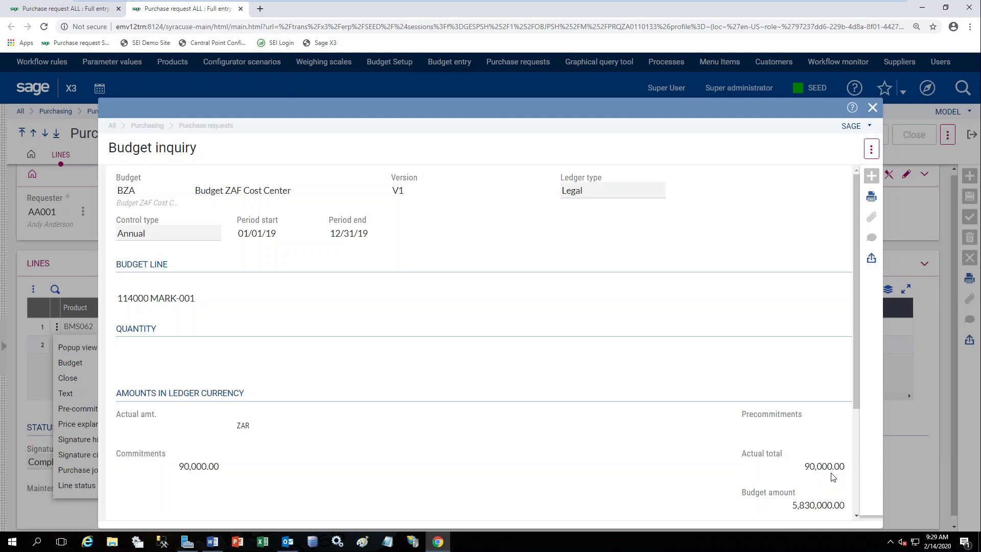
pyautogui.click(873, 108)
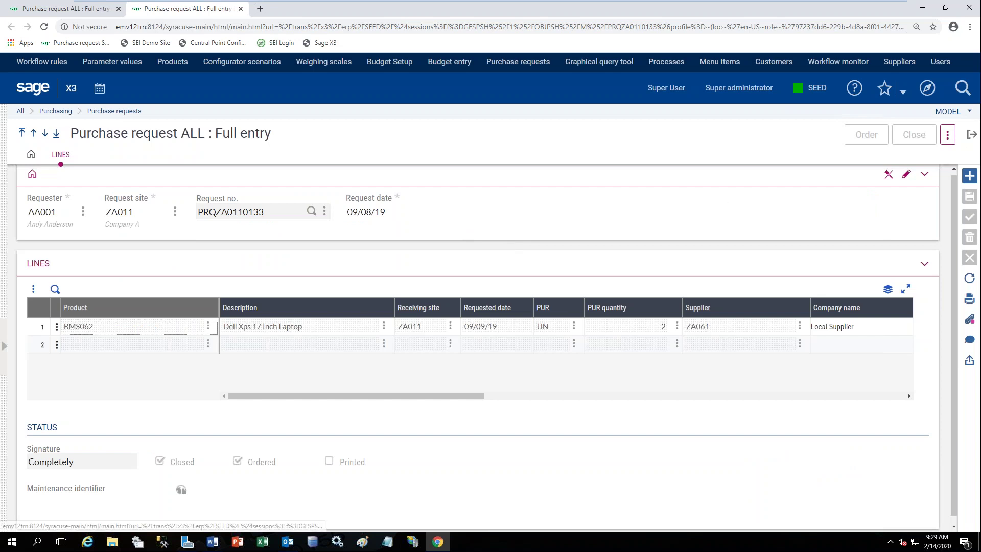
pyautogui.click(948, 135)
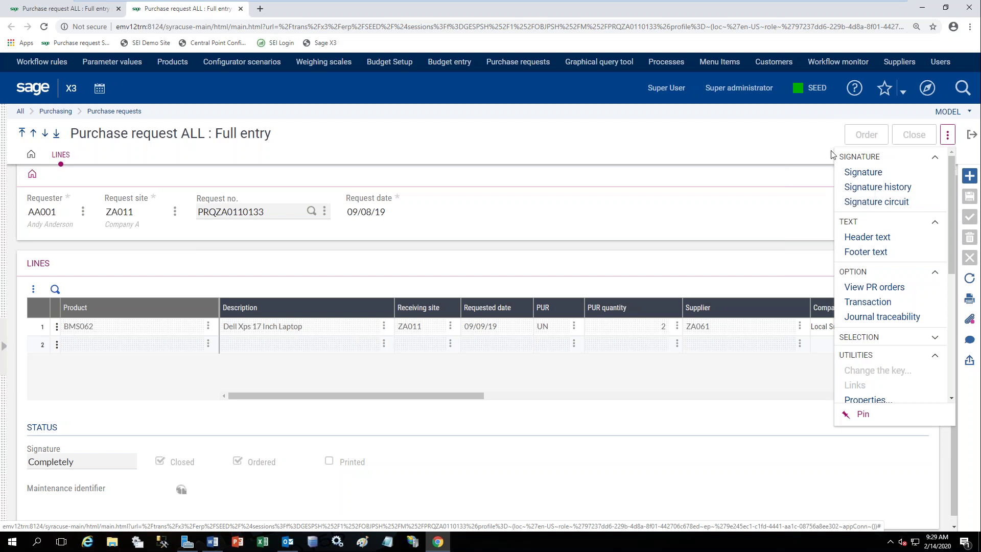
pyautogui.click(947, 135)
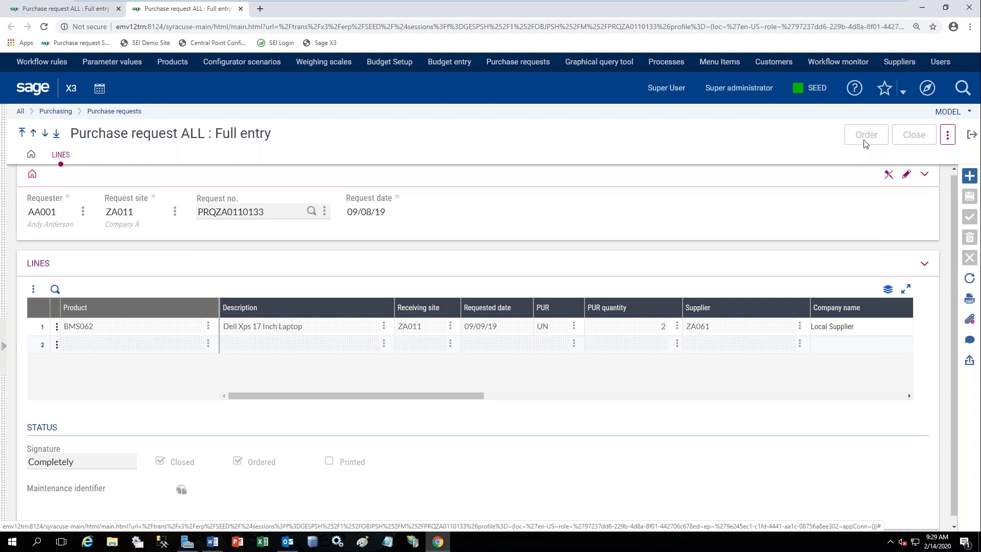
pyautogui.click(973, 136)
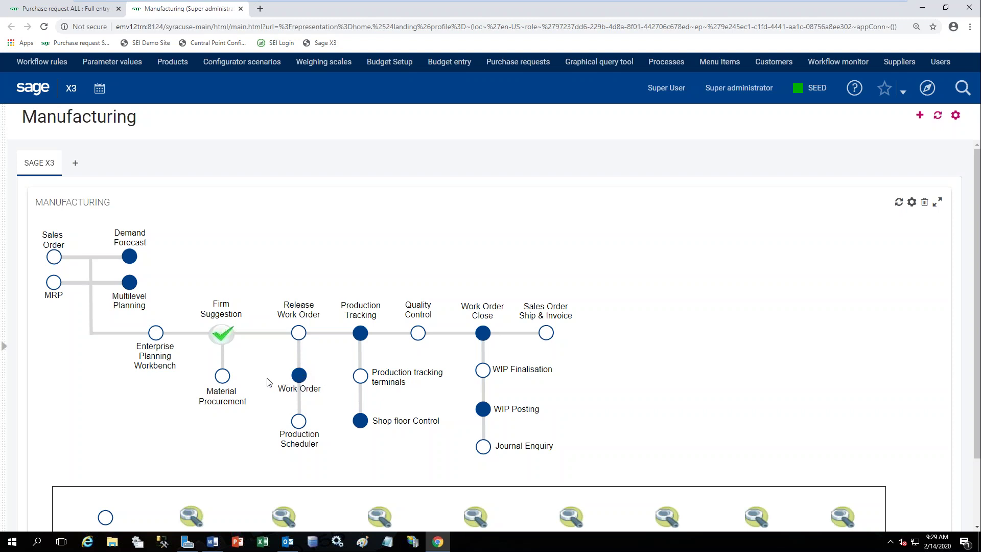
pyautogui.click(223, 376)
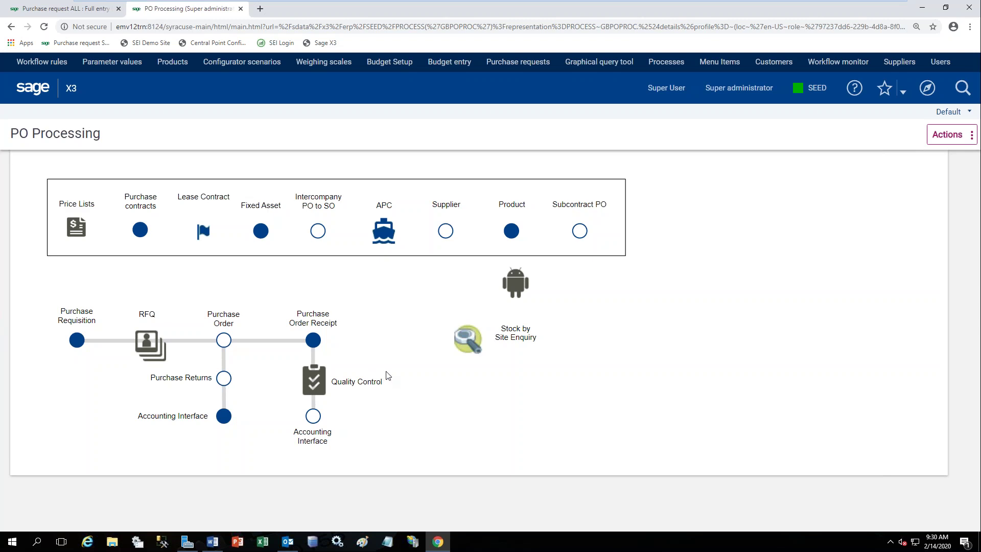
# Go back to the Manufacturing home map and open Production Tracking.
pyautogui.click(38, 96)
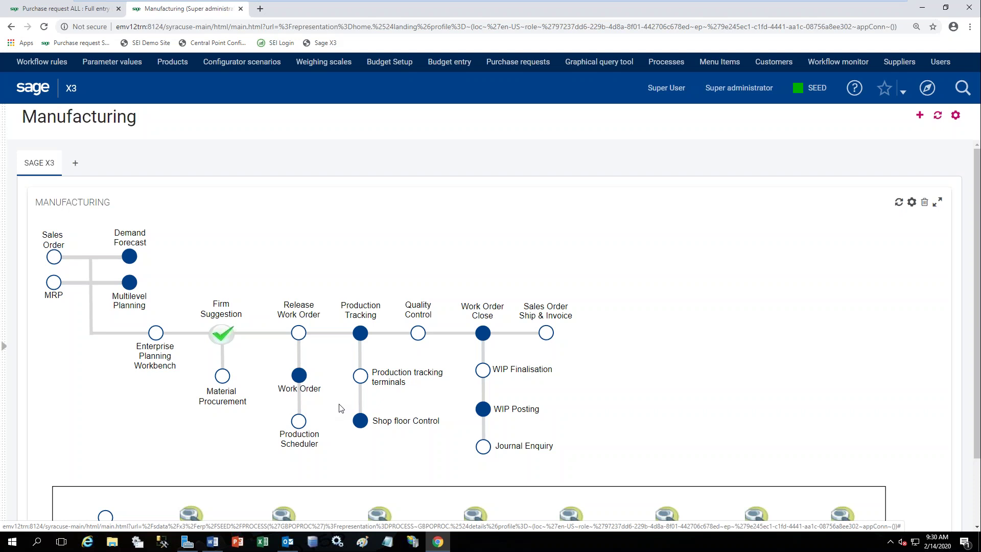
pyautogui.click(360, 334)
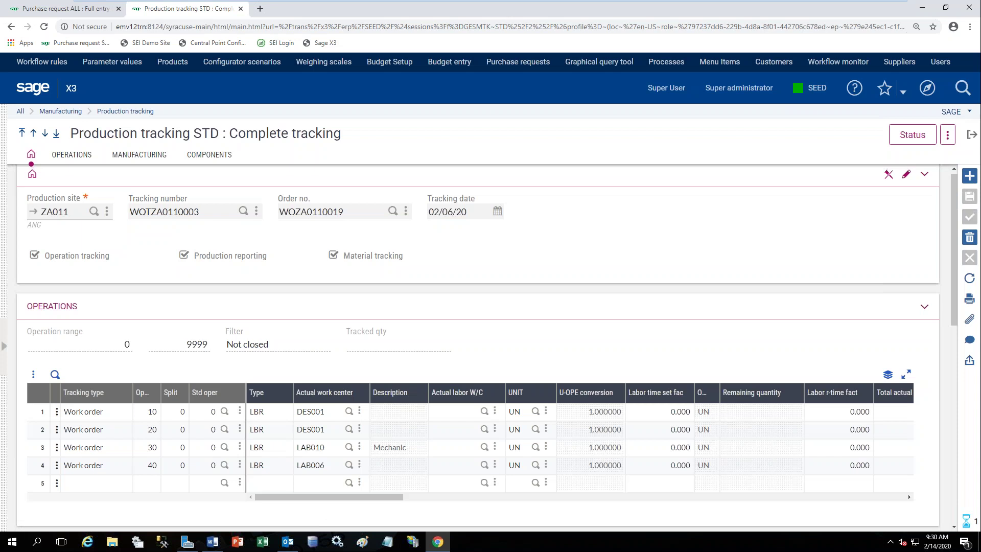
# Create a new complete tracking and pick work order WOZA0110019 from the Order no. lookup.
pyautogui.click(393, 211)
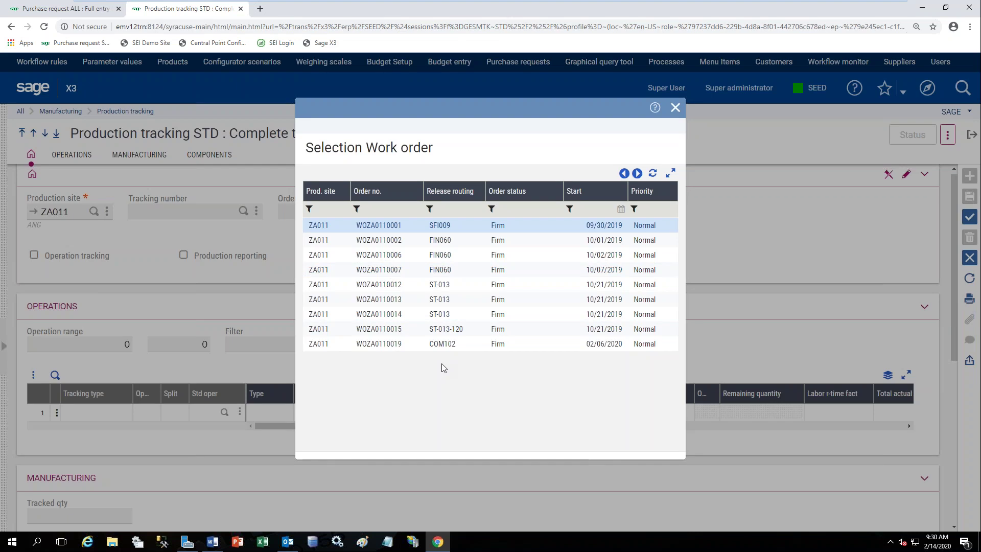
pyautogui.click(417, 347)
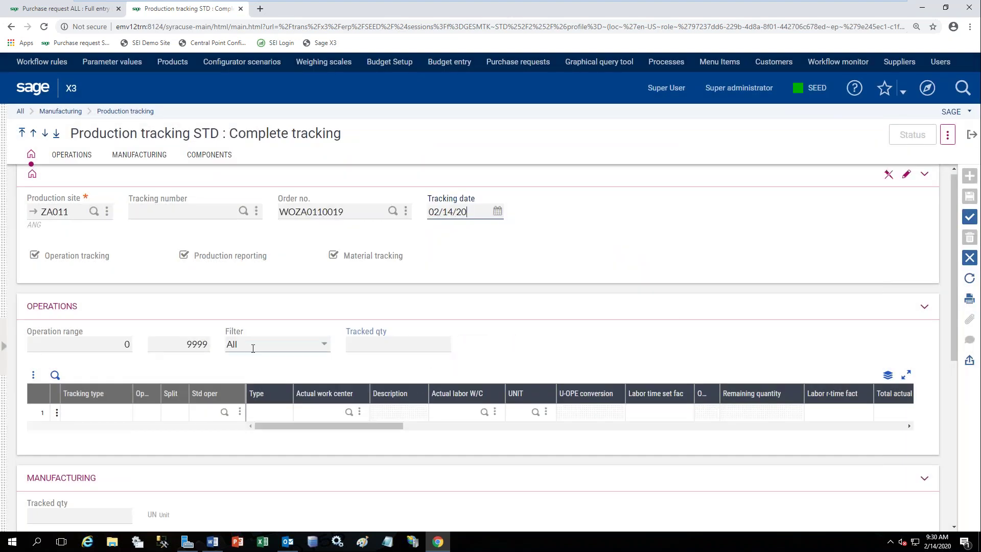
pyautogui.press('Tab')
pyautogui.press('Tab')
pyautogui.press('Tab')
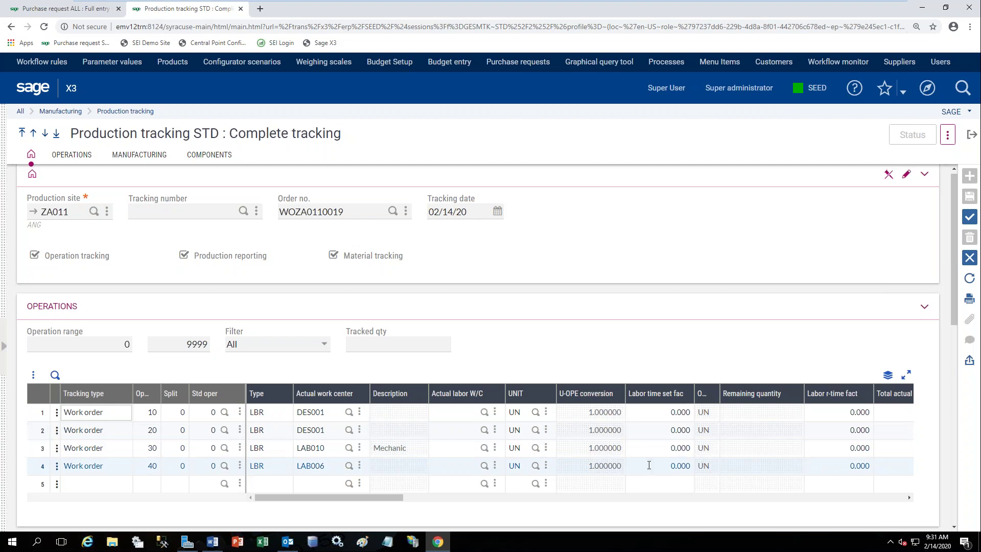
# Review operation times, the manufactured product and components RAW015–RAW906, then close the tracking page confirming Yes.
pyautogui.moveTo(374, 501); pyautogui.dragTo(487, 498)
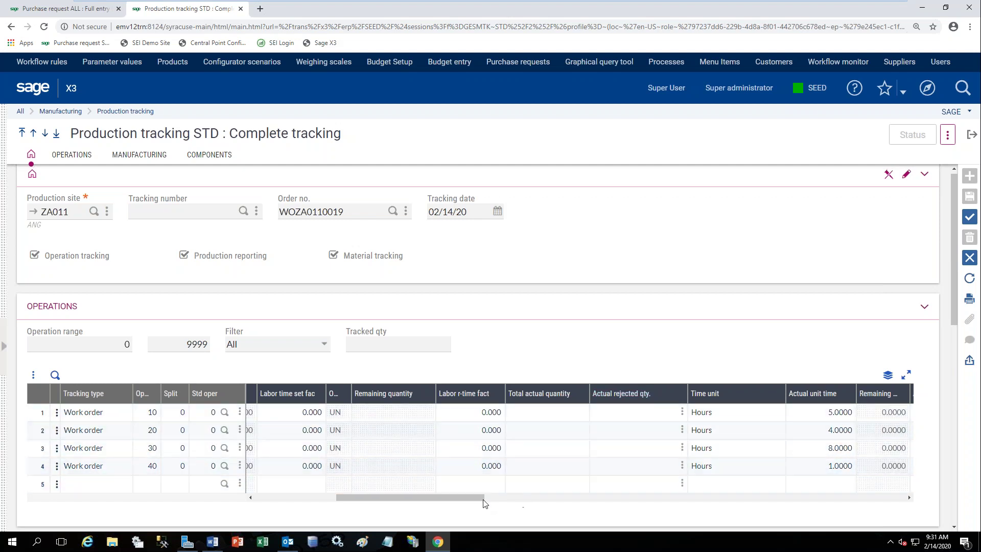
pyautogui.moveTo(480, 500); pyautogui.dragTo(521, 504)
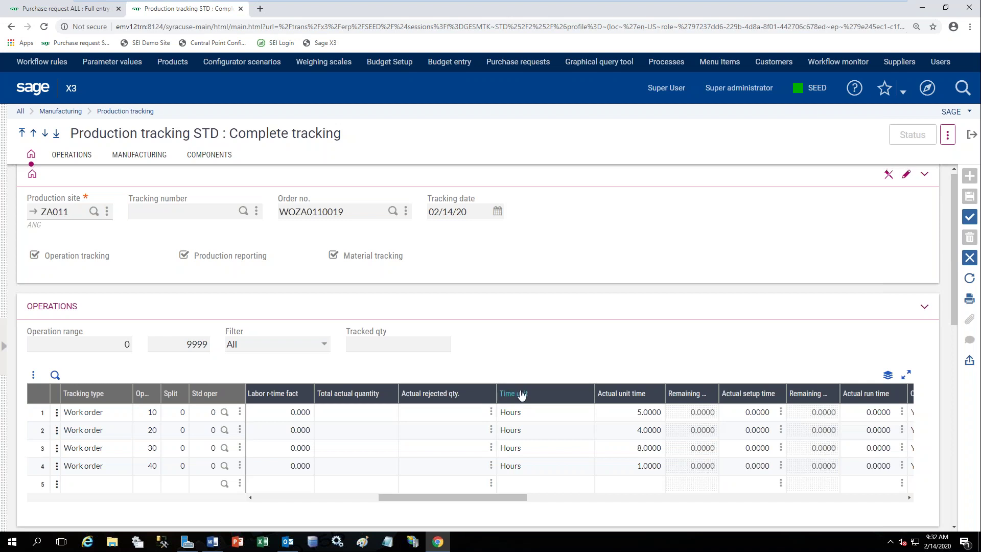
pyautogui.scroll(-1, 535, 379)
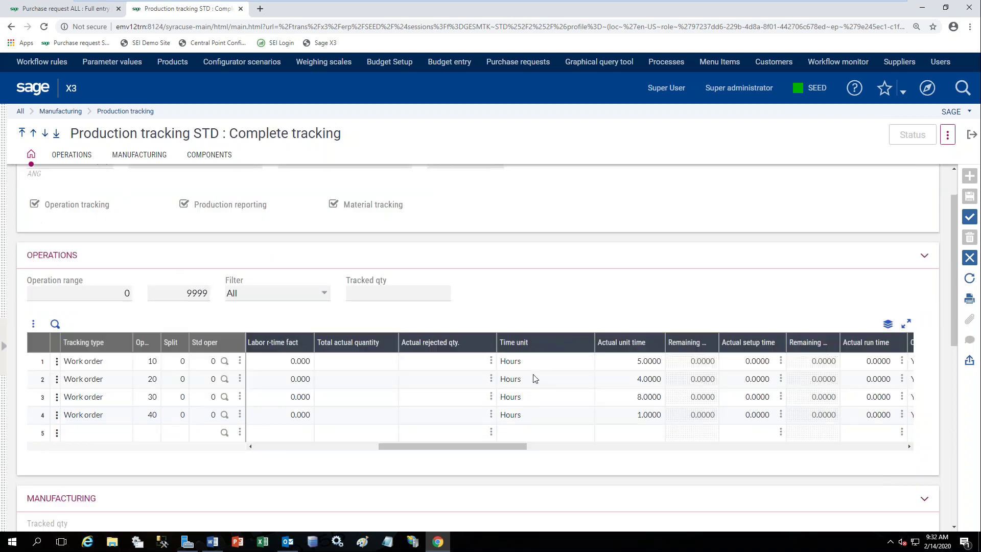
pyautogui.scroll(-4, 536, 378)
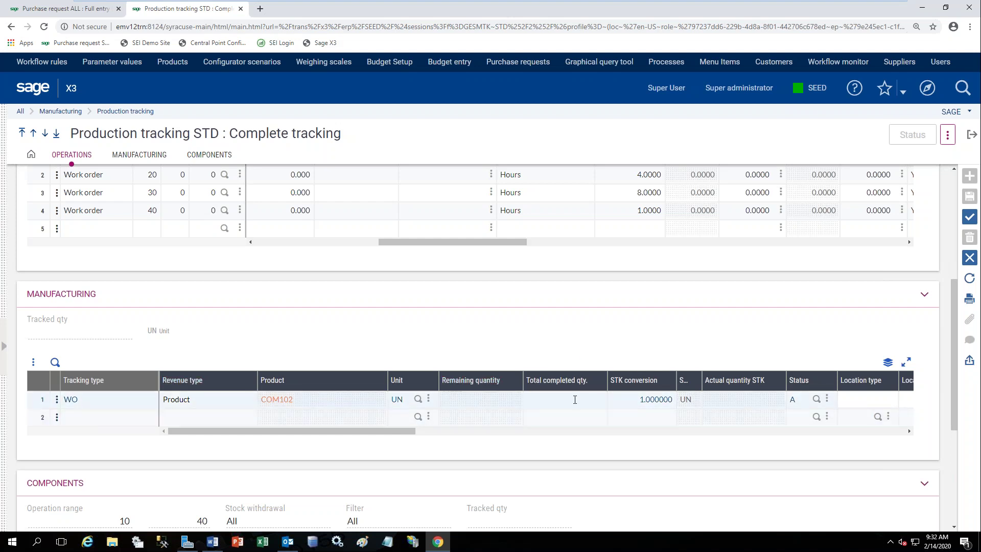
pyautogui.scroll(-4, 593, 397)
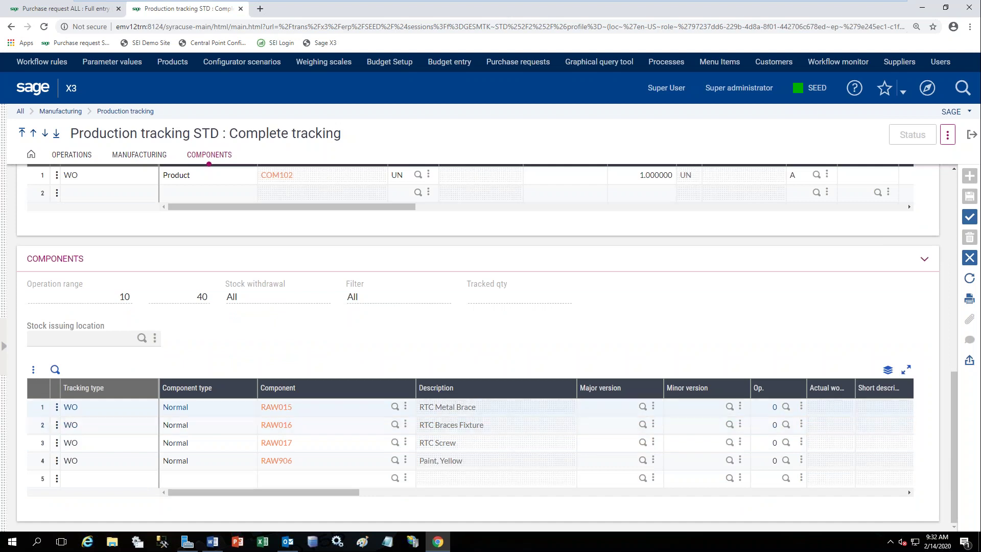
pyautogui.click(972, 142)
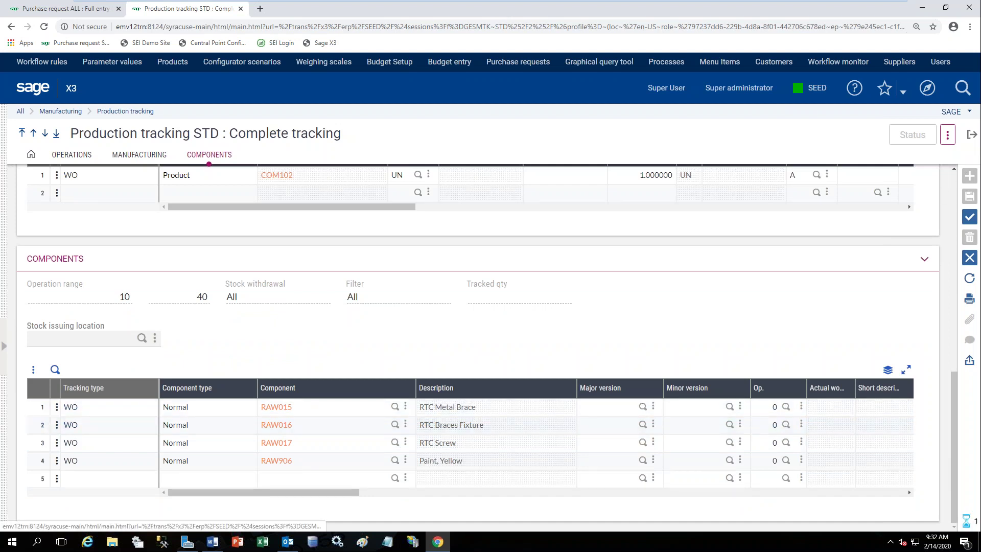
pyautogui.click(716, 154)
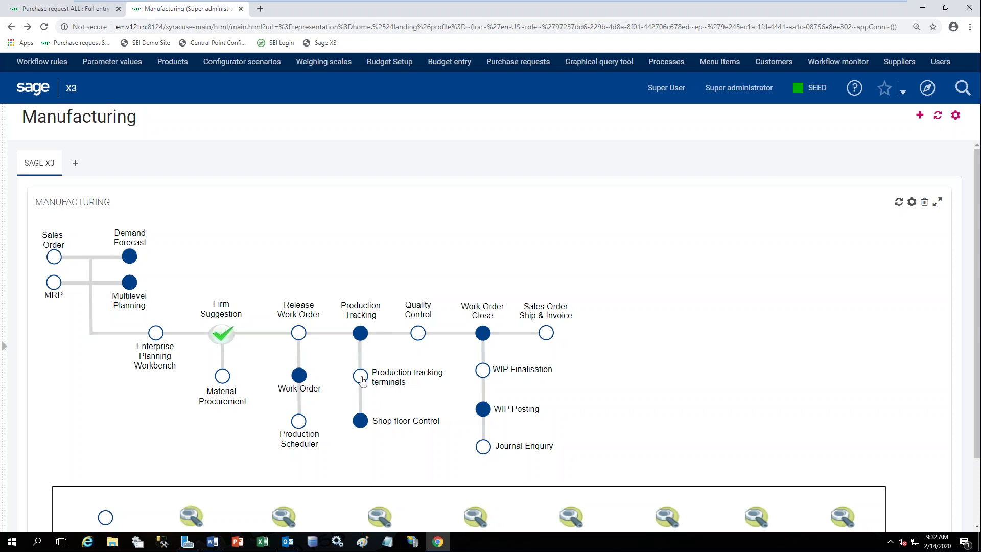
pyautogui.click(362, 377)
pyautogui.click(135, 211)
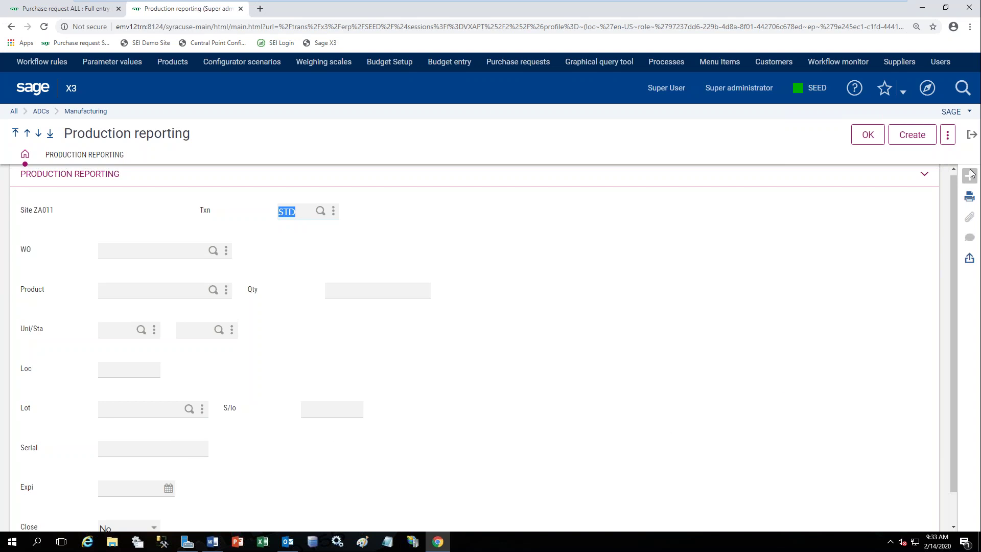
pyautogui.click(972, 135)
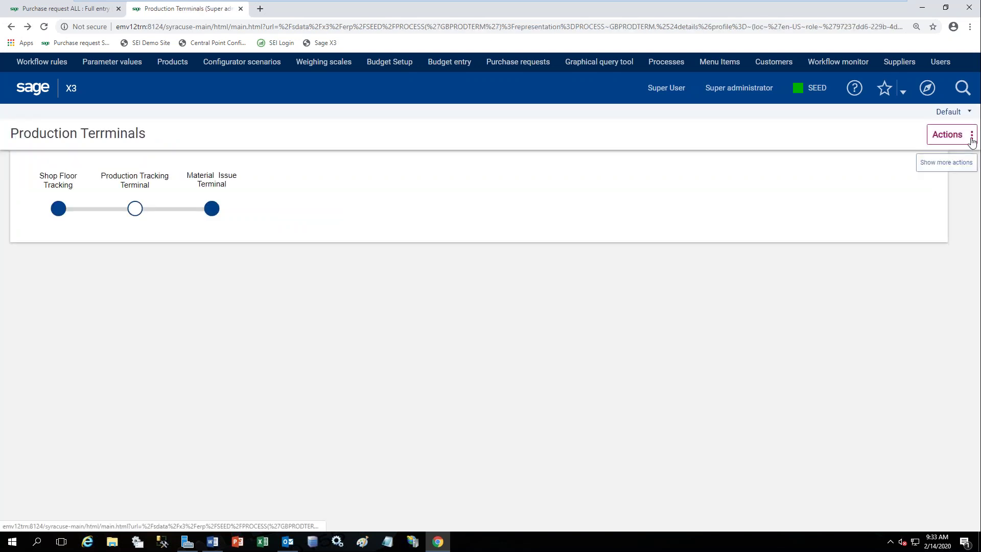
pyautogui.click(24, 91)
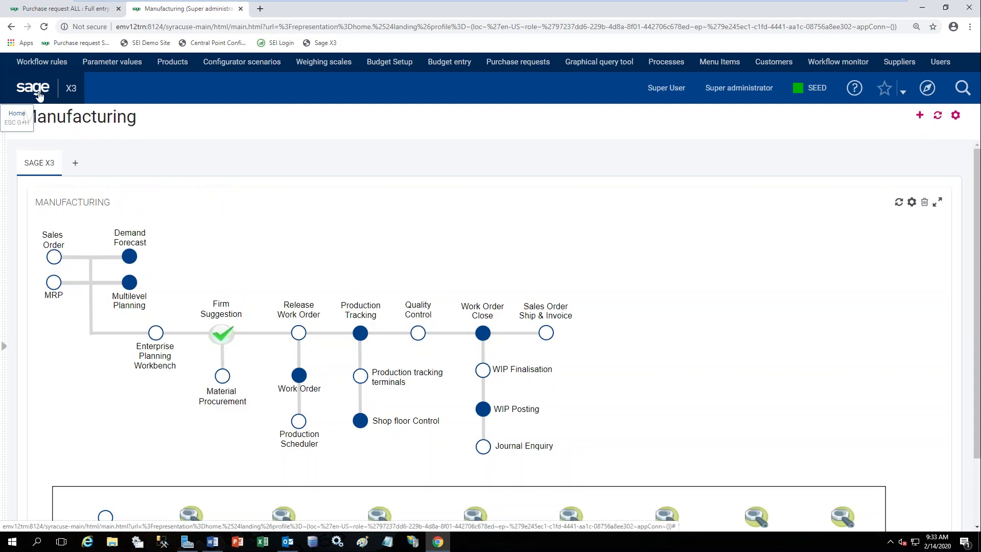
pyautogui.click(361, 425)
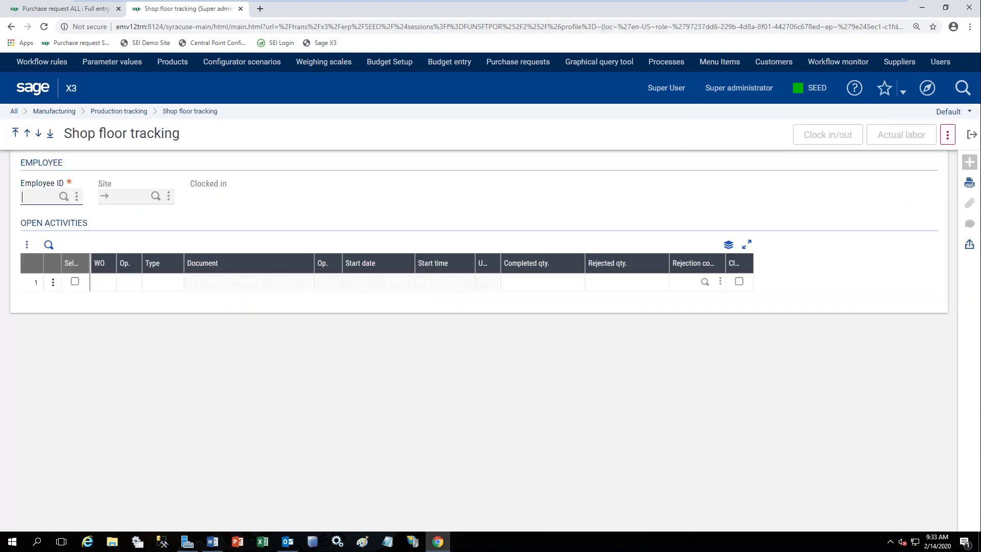
# Enter employee ID 500, let site ZA011 fill in, and clock the employee in.
pyautogui.write('500')
pyautogui.press('Tab')
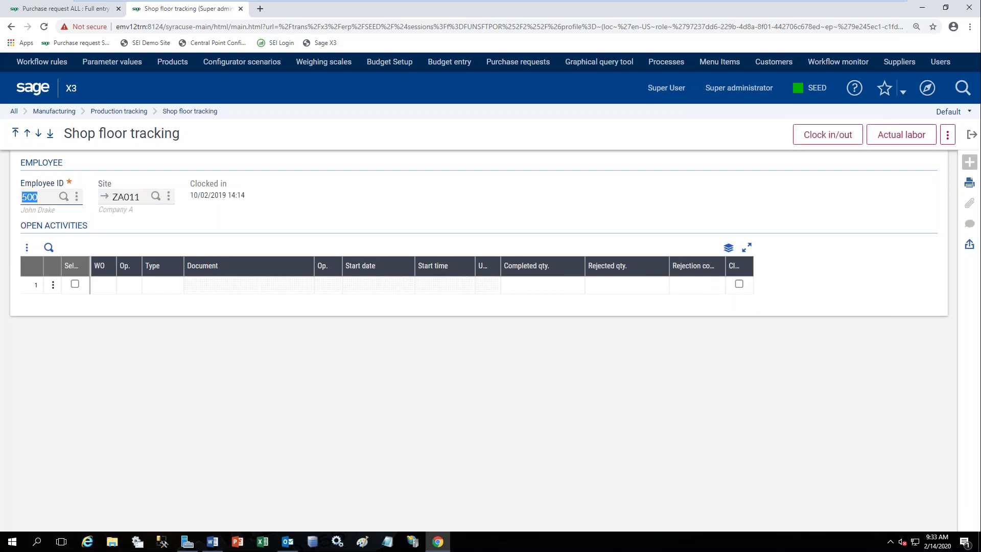
pyautogui.click(842, 142)
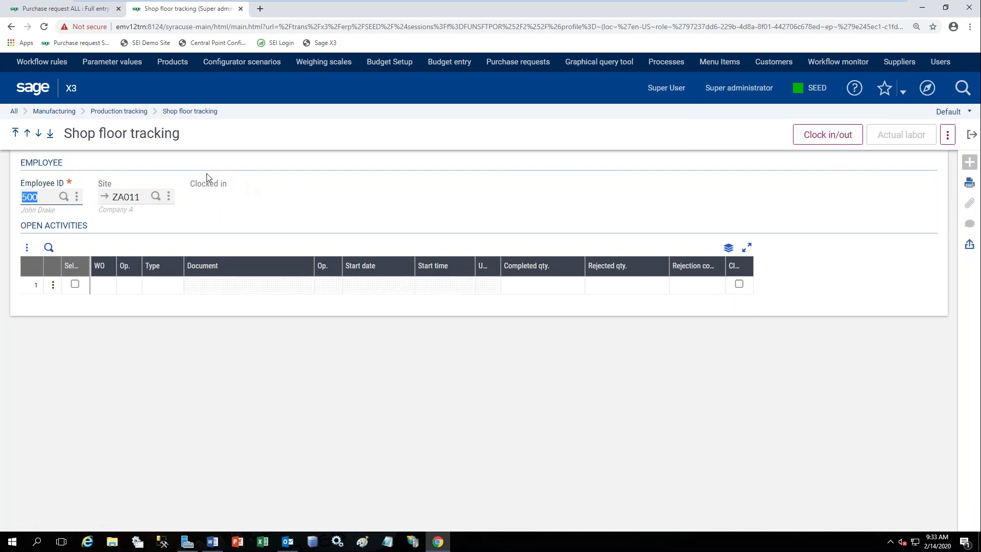
pyautogui.click(815, 137)
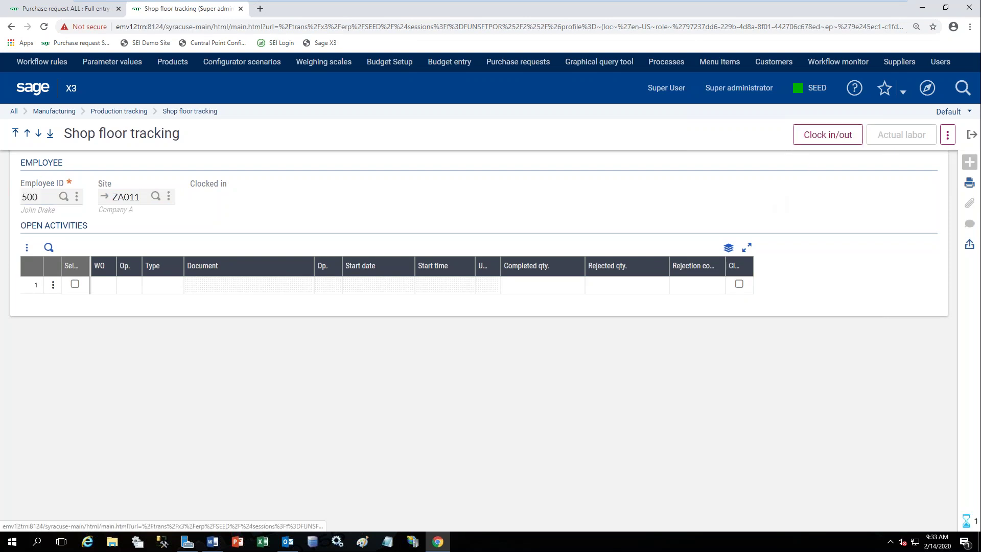
pyautogui.click(910, 143)
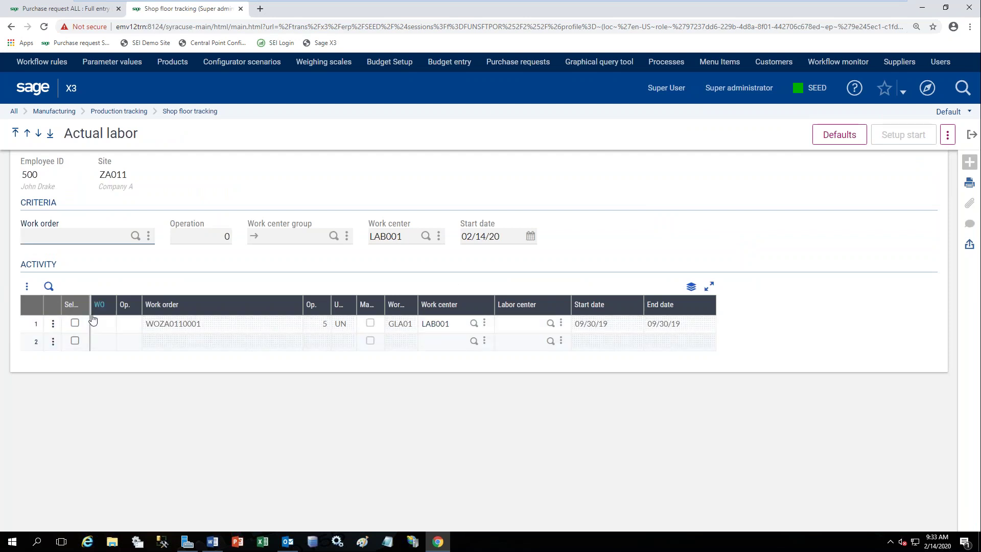
# Select the WOZA0110001 operation at LAB001 and start its setup activity.
pyautogui.click(74, 324)
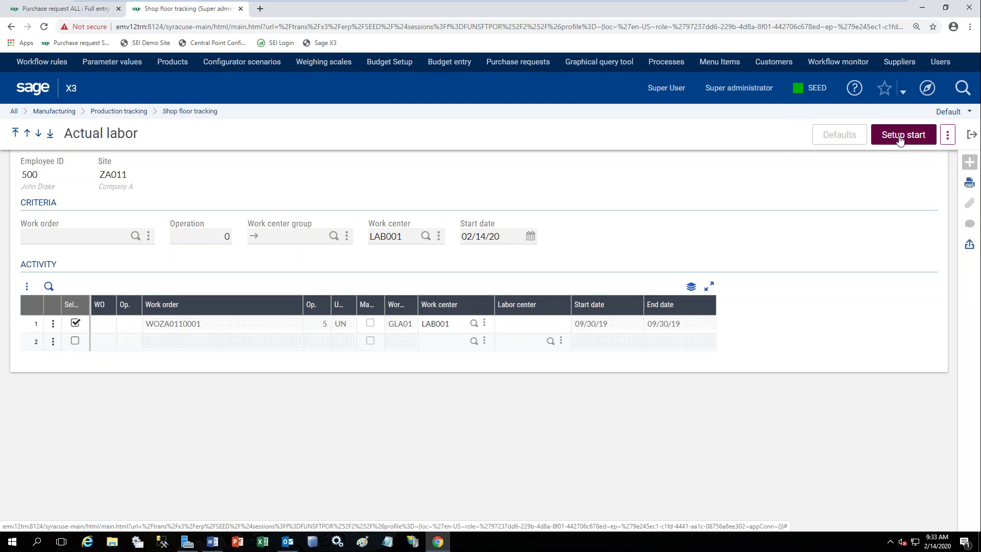
pyautogui.click(949, 141)
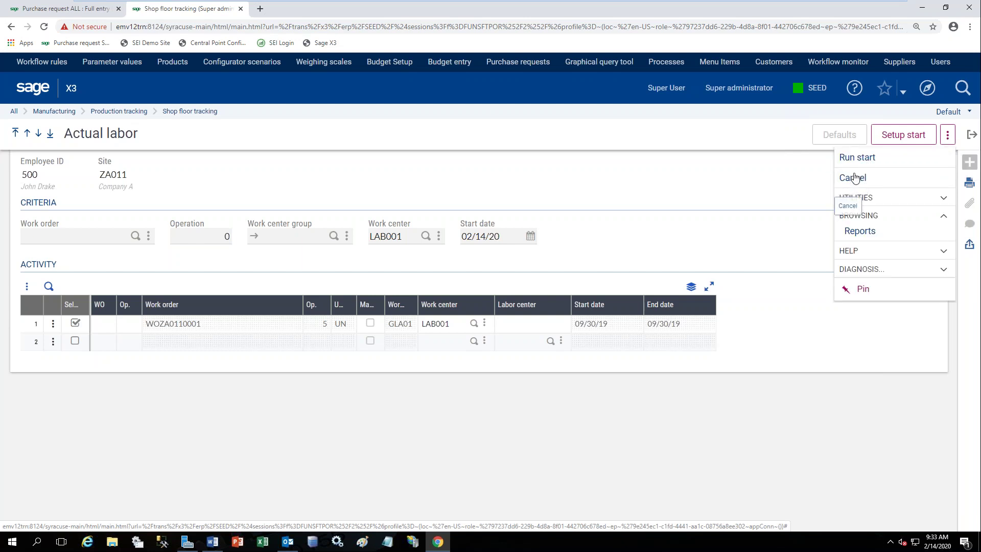
pyautogui.click(753, 191)
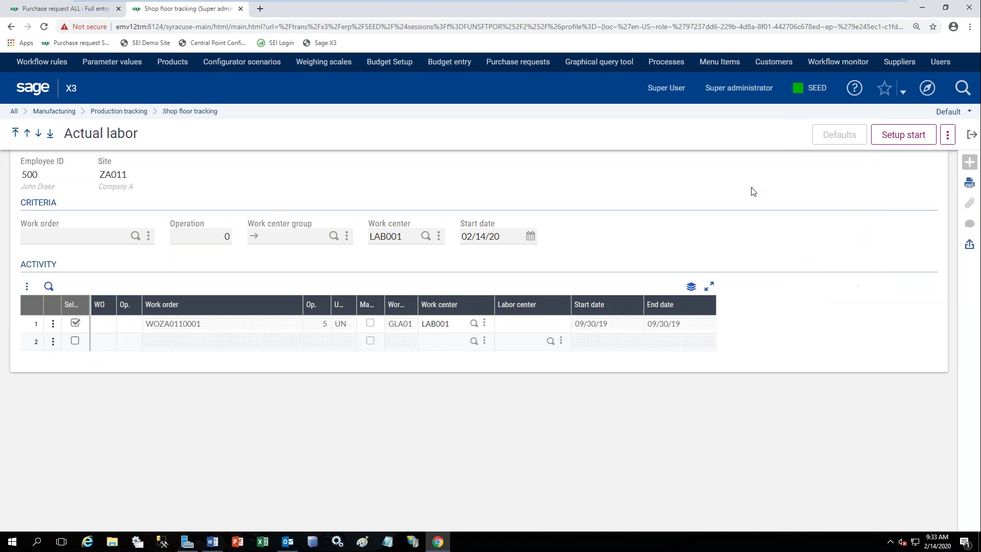
pyautogui.click(904, 138)
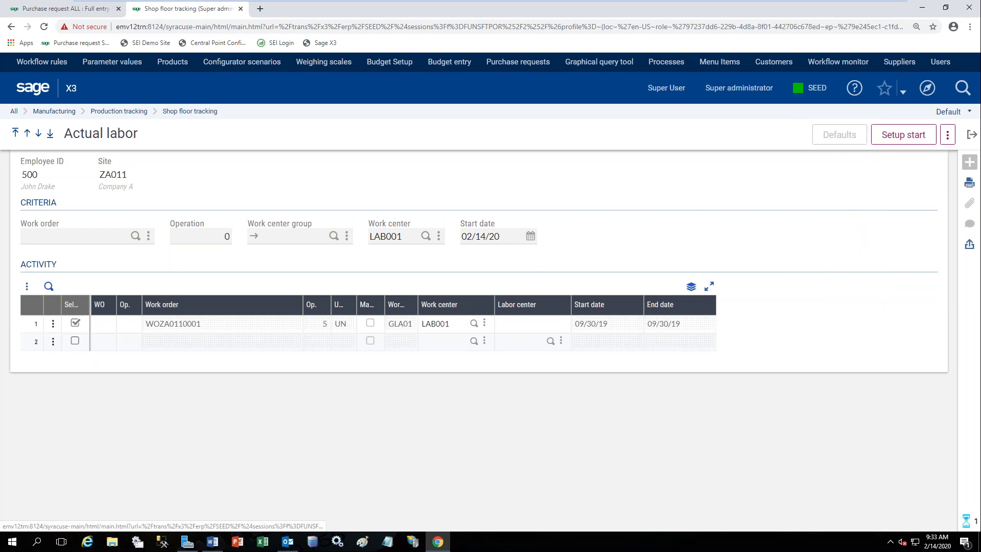
# Check the open Setup activity on WOZA0110001 operation 5, then close shop floor tracking.
pyautogui.click(949, 138)
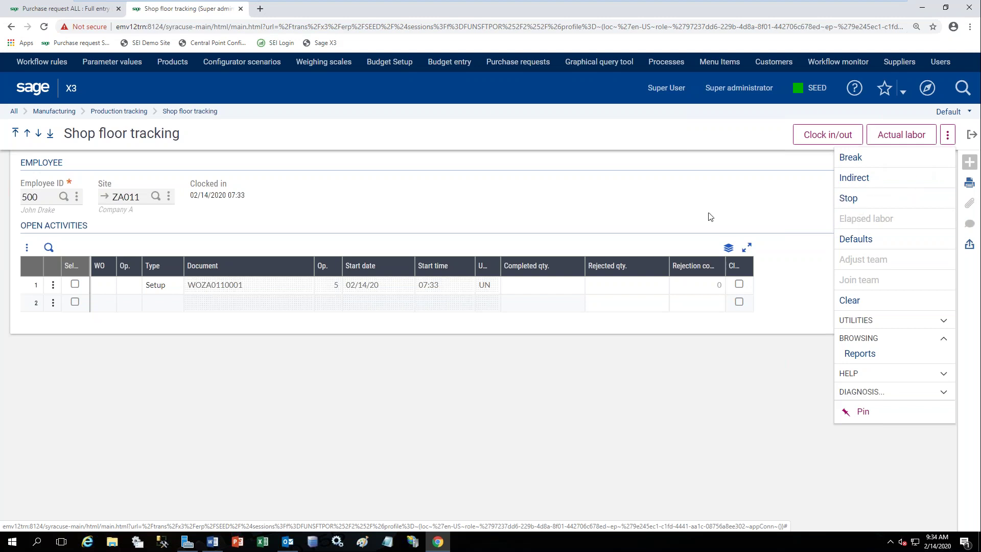
pyautogui.click(685, 217)
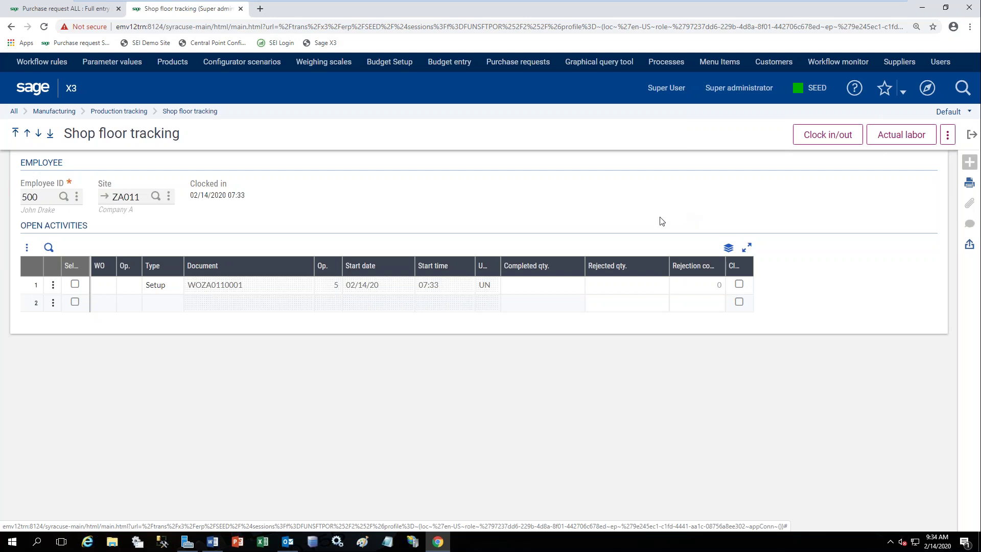
pyautogui.click(973, 136)
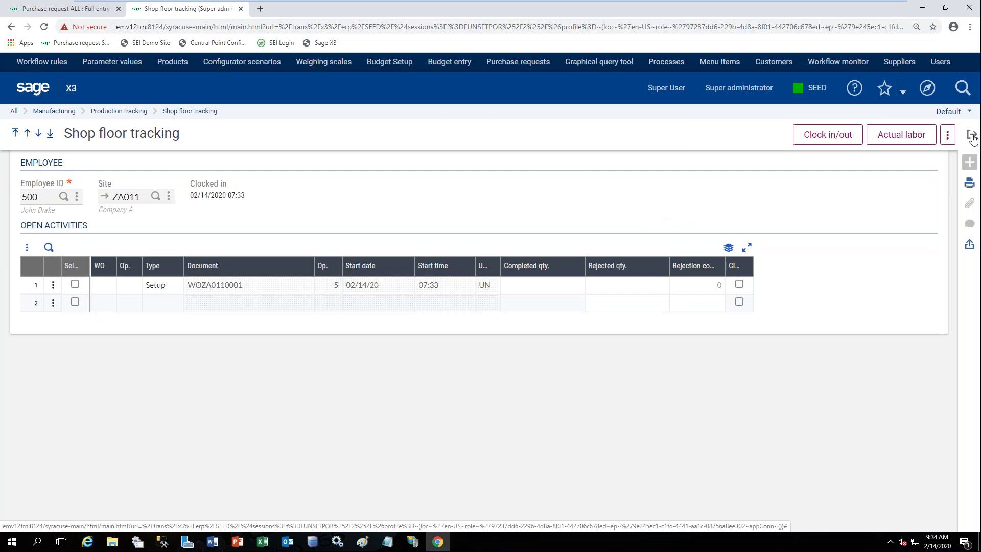
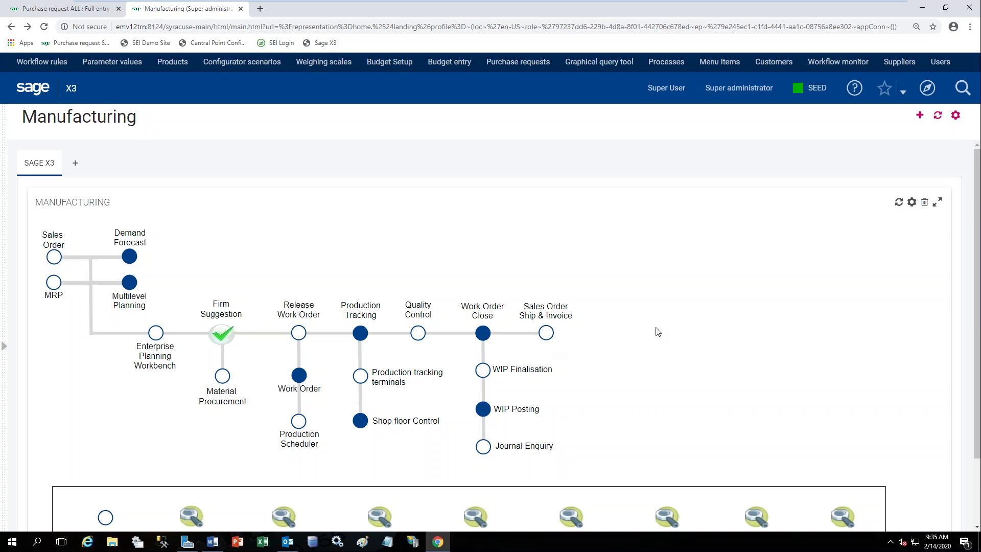
# Scroll the Manufacturing page to the enquiry bar and open WIP Cost Enquiry.
pyautogui.scroll(-2, 657, 332)
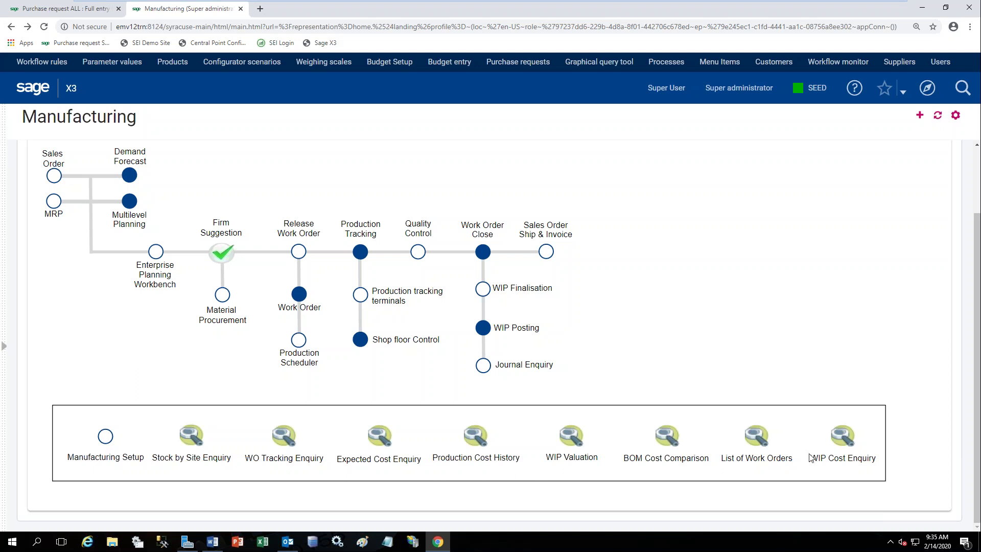
pyautogui.click(851, 447)
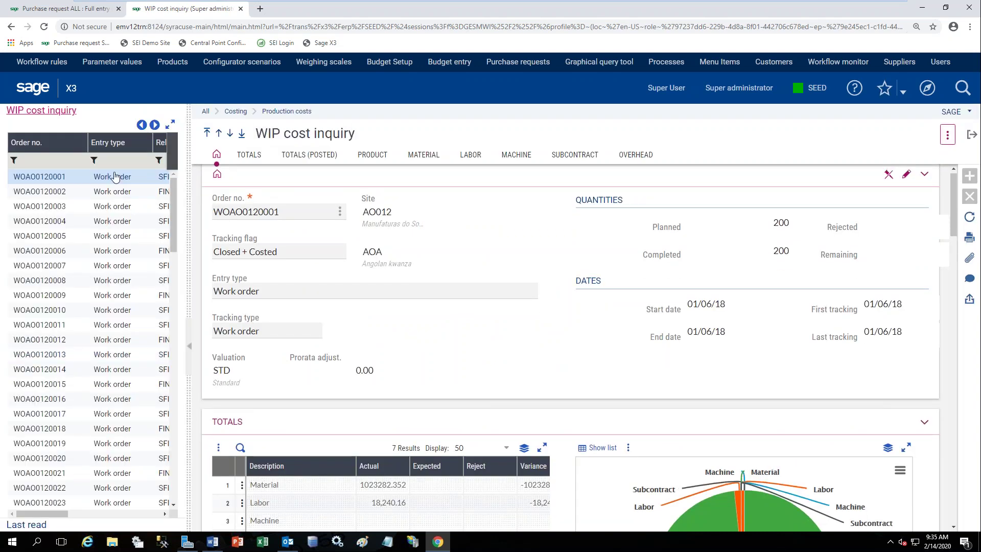
# Filter orders by '87', load work order WOPT0320087, and collapse the order list.
pyautogui.click(62, 160)
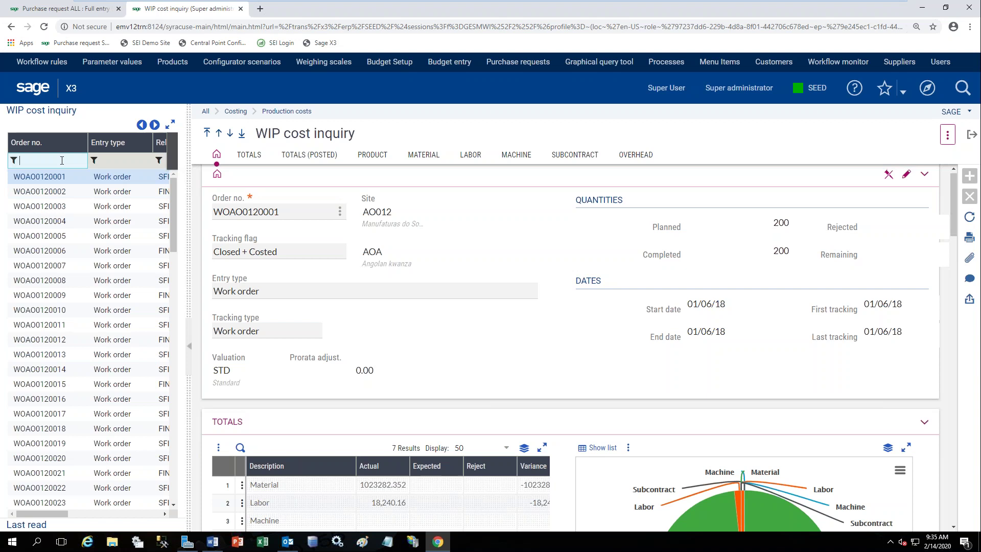
pyautogui.write('87')
pyautogui.press('Tab')
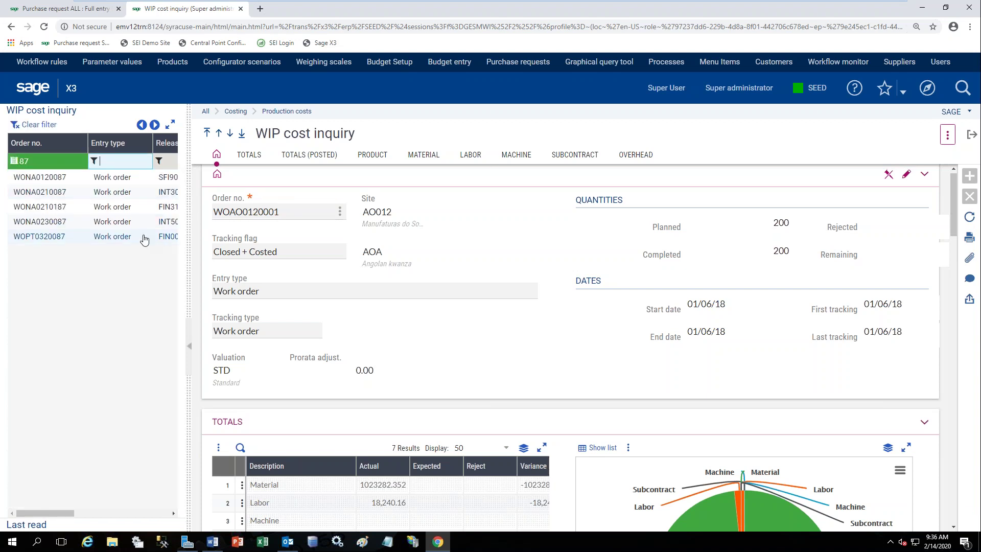
pyautogui.click(143, 238)
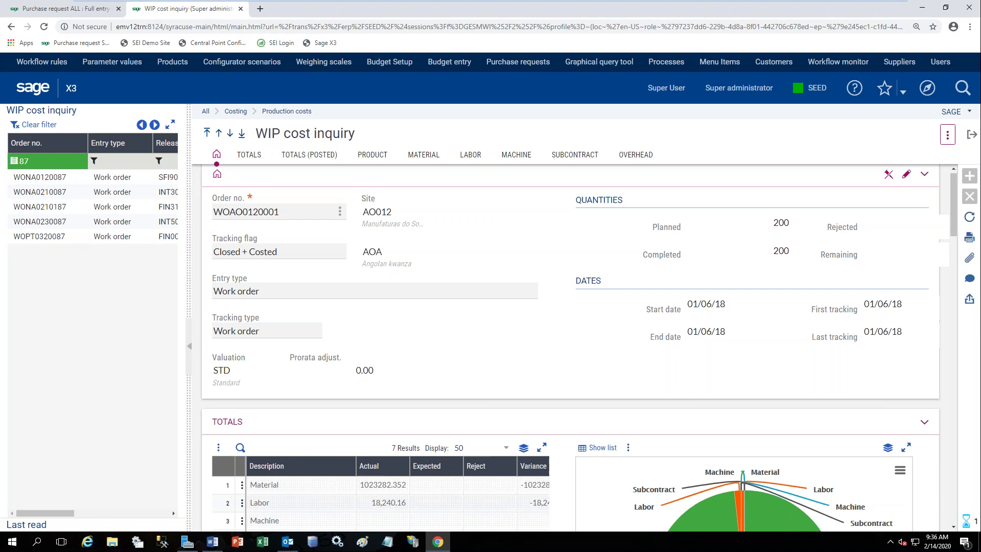
pyautogui.click(190, 348)
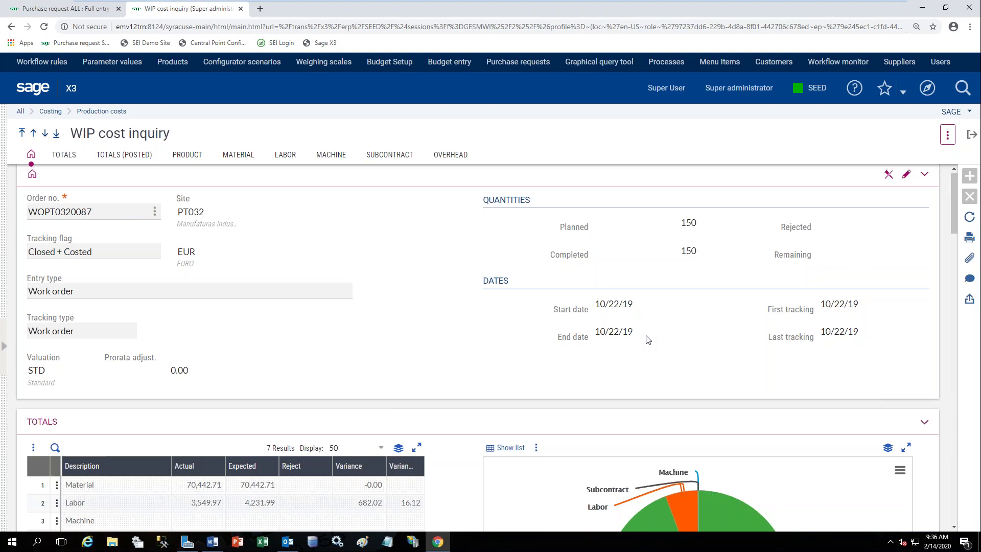
# Scroll down to show WOPT0320087's full TOTALS grid and cost pie chart.
pyautogui.scroll(-3, 647, 339)
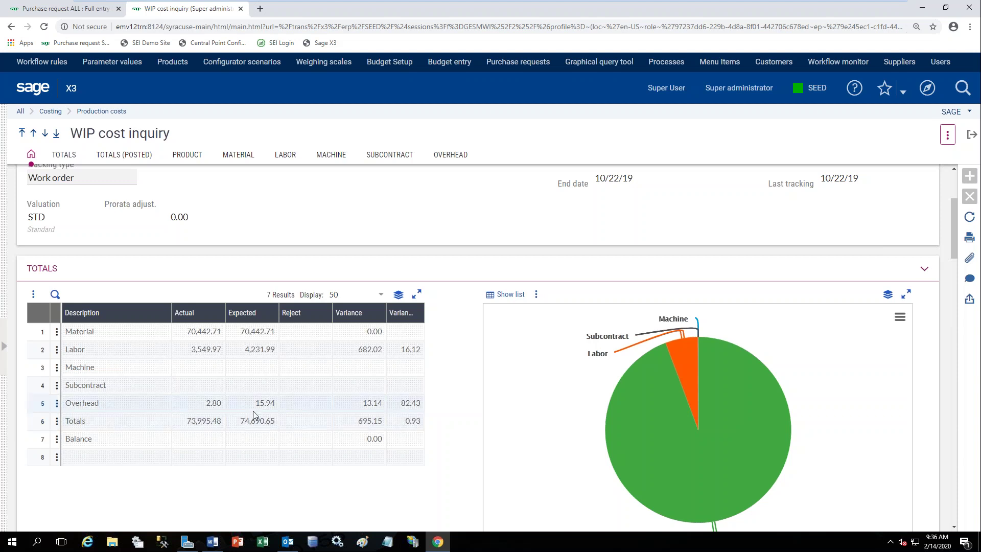
# Review posted totals and product FIN008 (150 units), then reach the ten material lines.
pyautogui.scroll(-6, 256, 409)
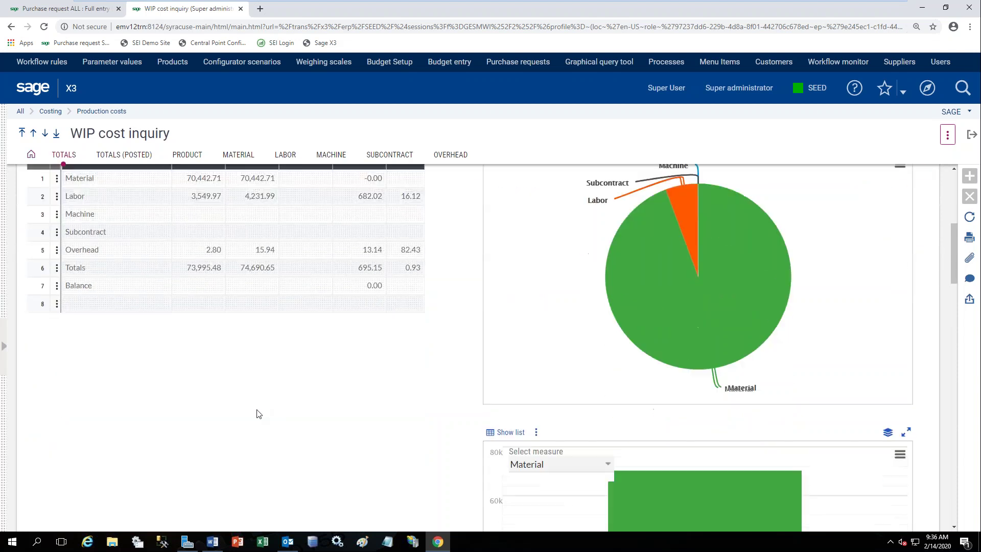
pyautogui.scroll(-5, 258, 414)
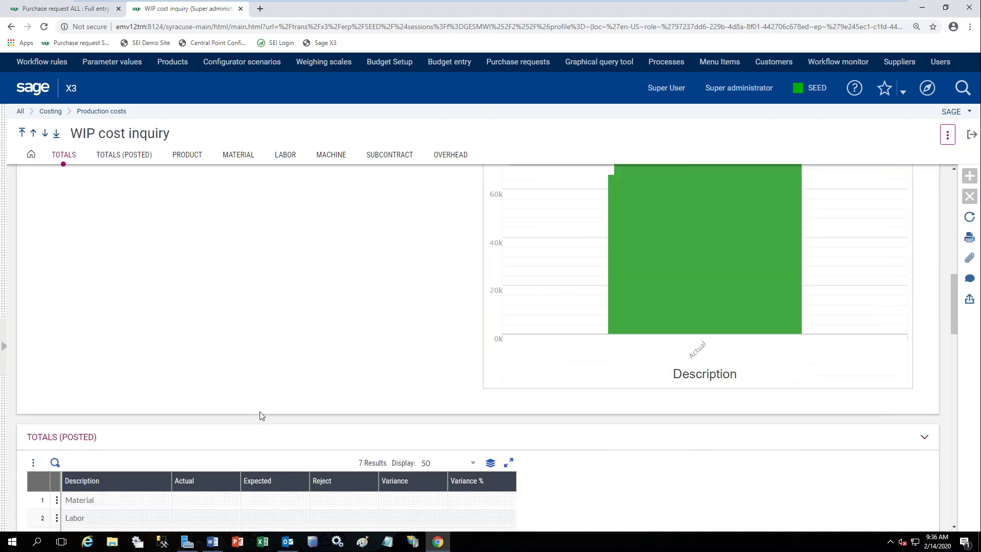
pyautogui.scroll(-4, 261, 413)
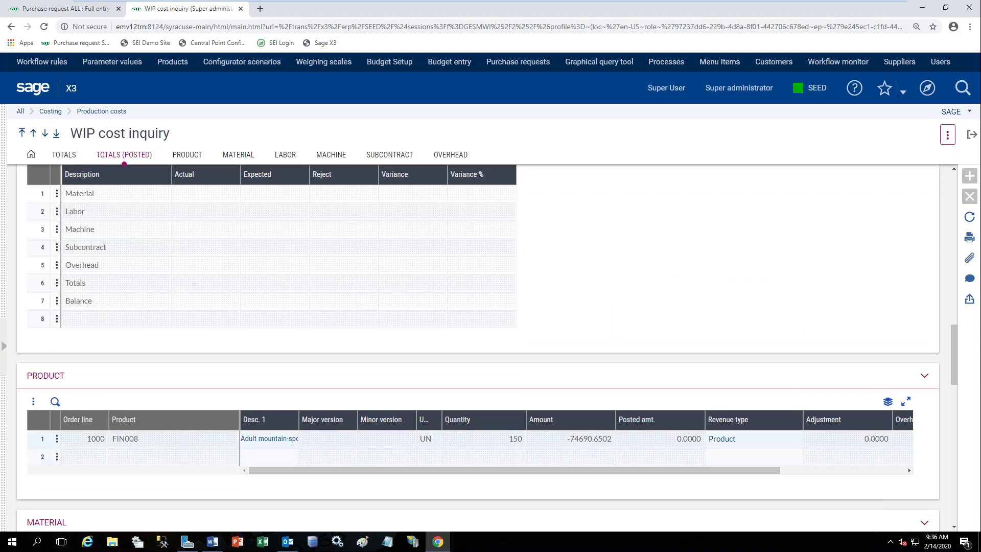
pyautogui.moveTo(747, 475); pyautogui.dragTo(873, 478)
pyautogui.moveTo(952, 367); pyautogui.dragTo(954, 427)
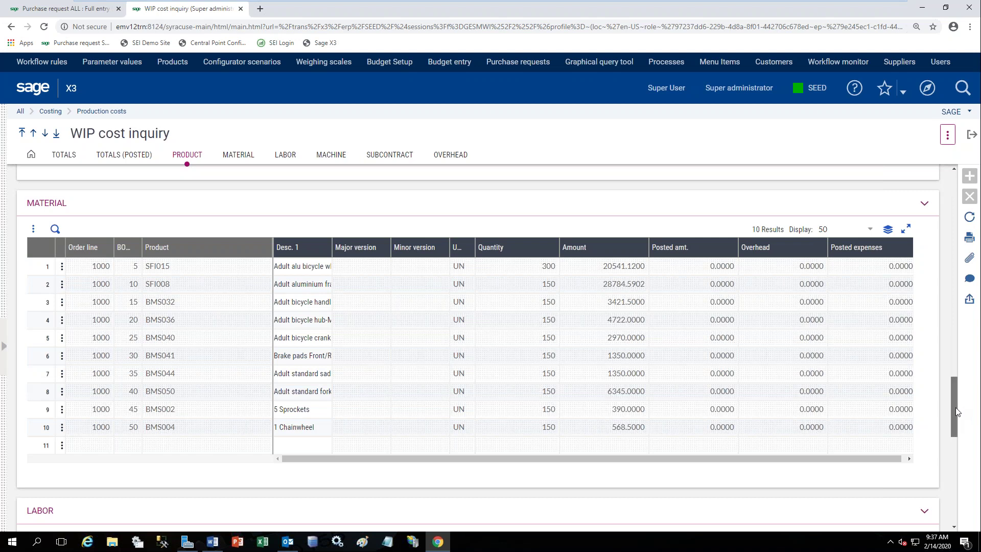
# Review the labor, machine, subcontract and overhead grids, return to the top, and exit the inquiry.
pyautogui.scroll(-3, 956, 407)
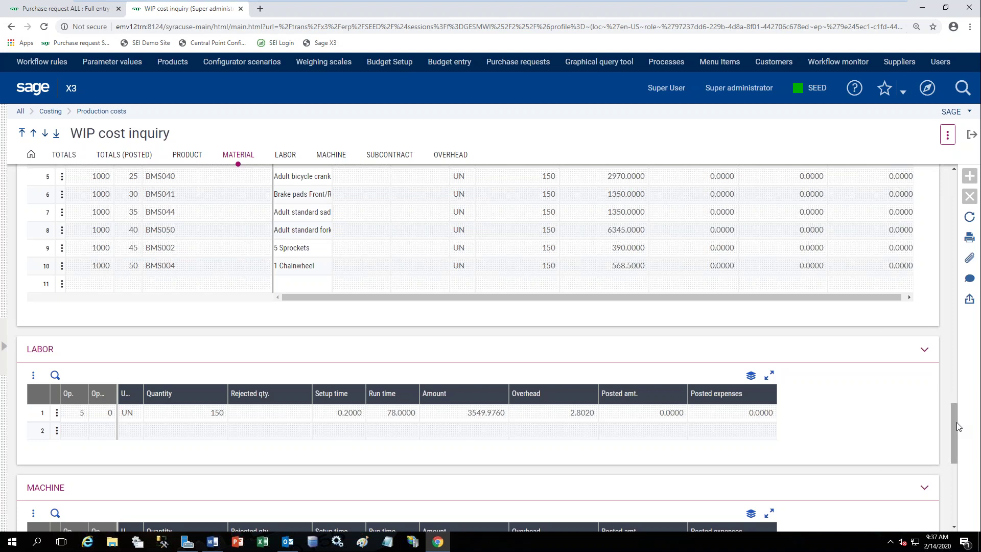
pyautogui.scroll(-2, 958, 430)
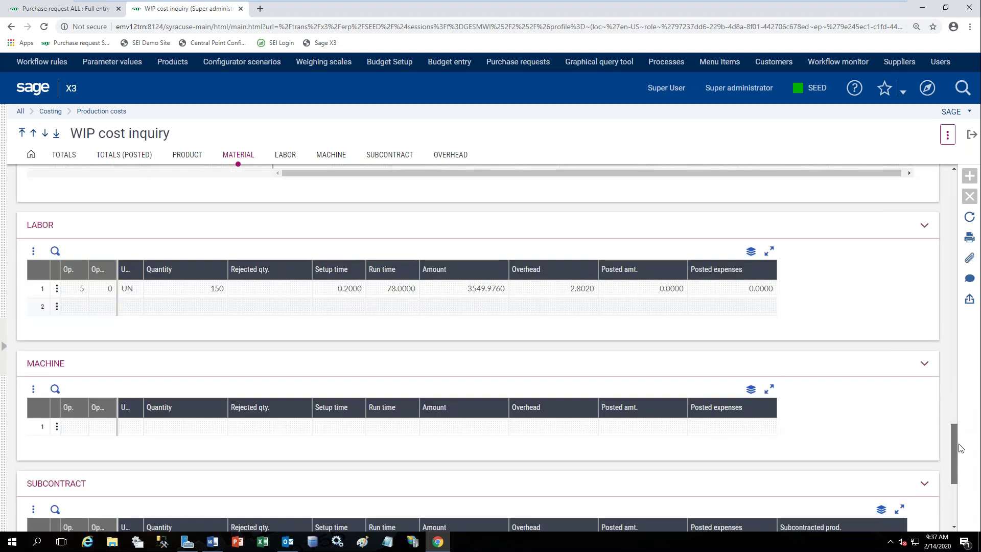
pyautogui.scroll(-3, 956, 458)
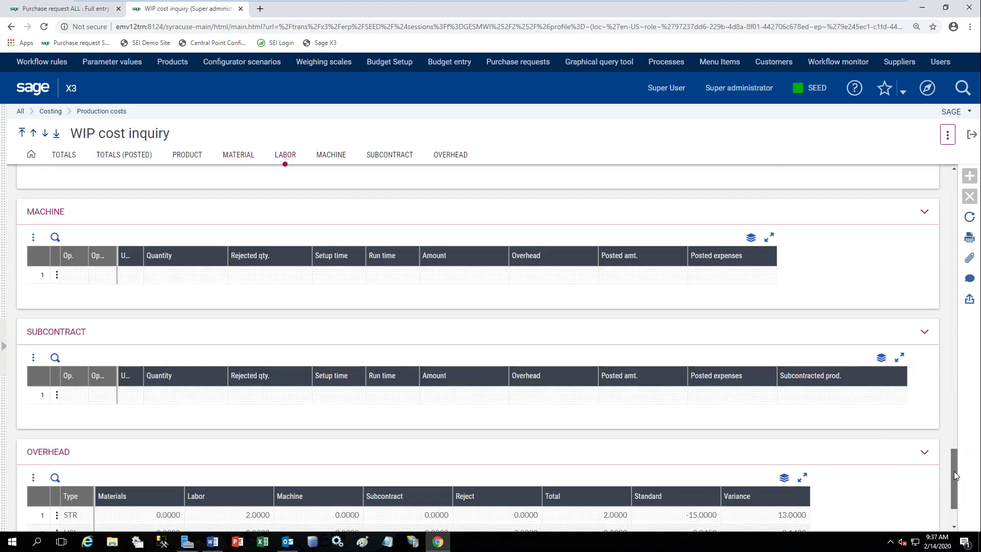
pyautogui.scroll(-1, 952, 481)
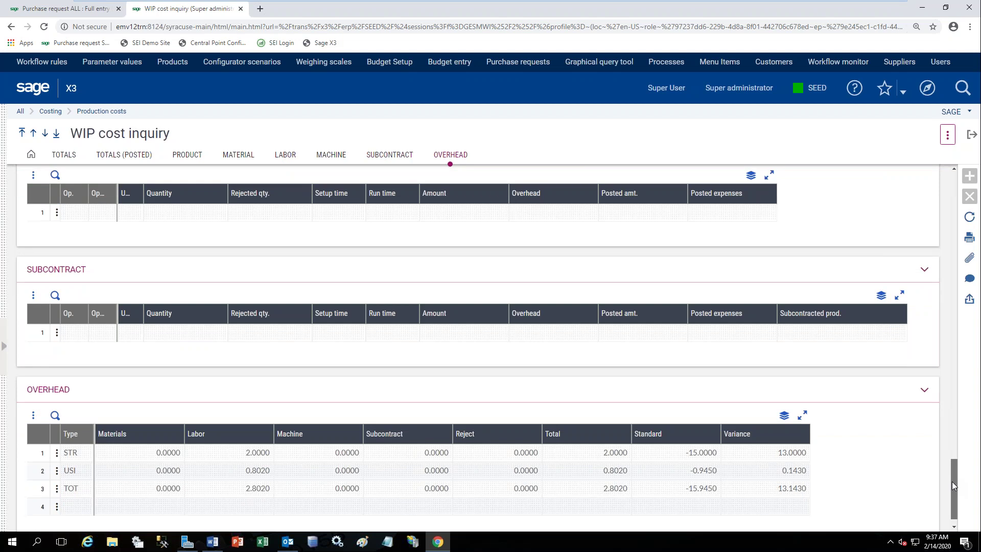
pyautogui.moveTo(952, 480); pyautogui.dragTo(957, 140)
pyautogui.click(972, 134)
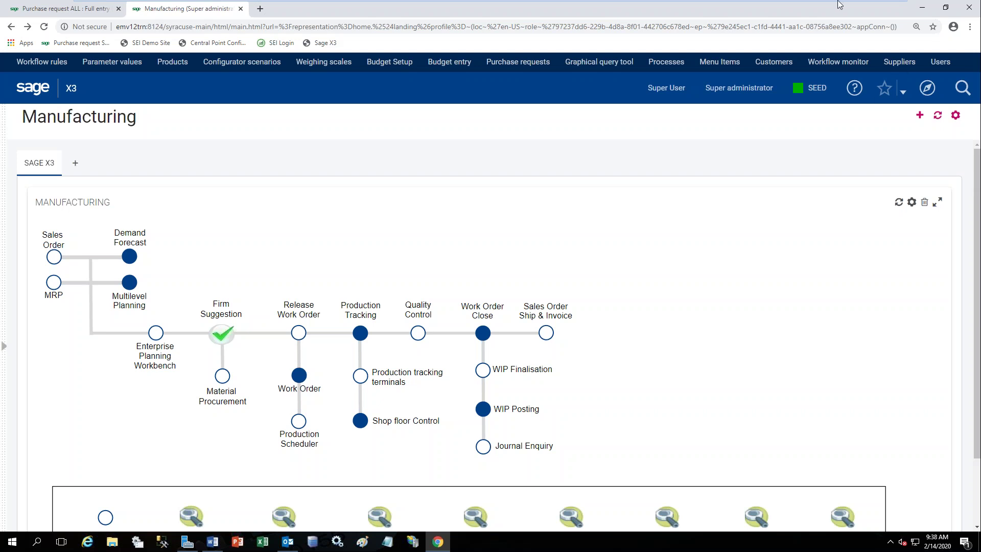
# Return to the Manufacturing home page with its Sales Order to Ship & Invoice workflow diagram.
pyautogui.moveTo(840, 5)
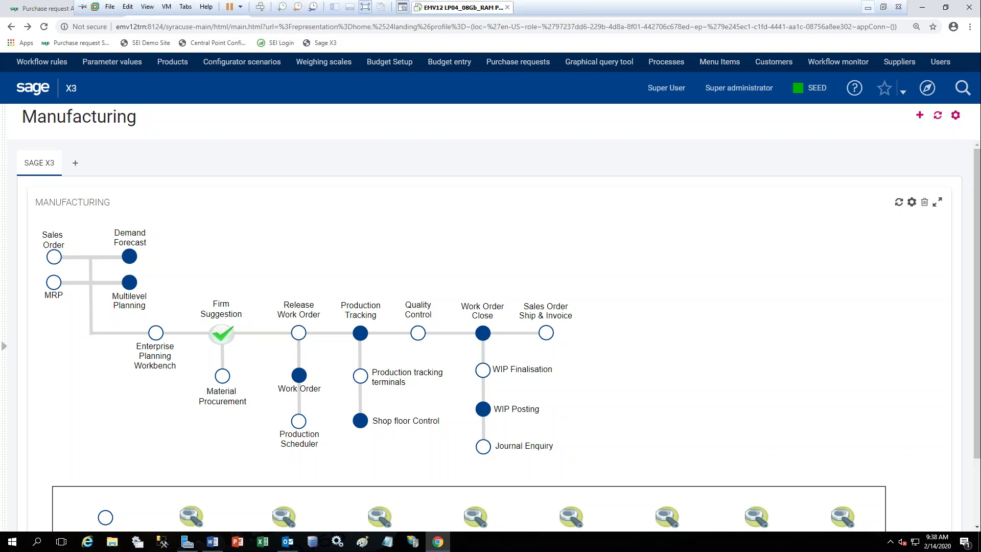